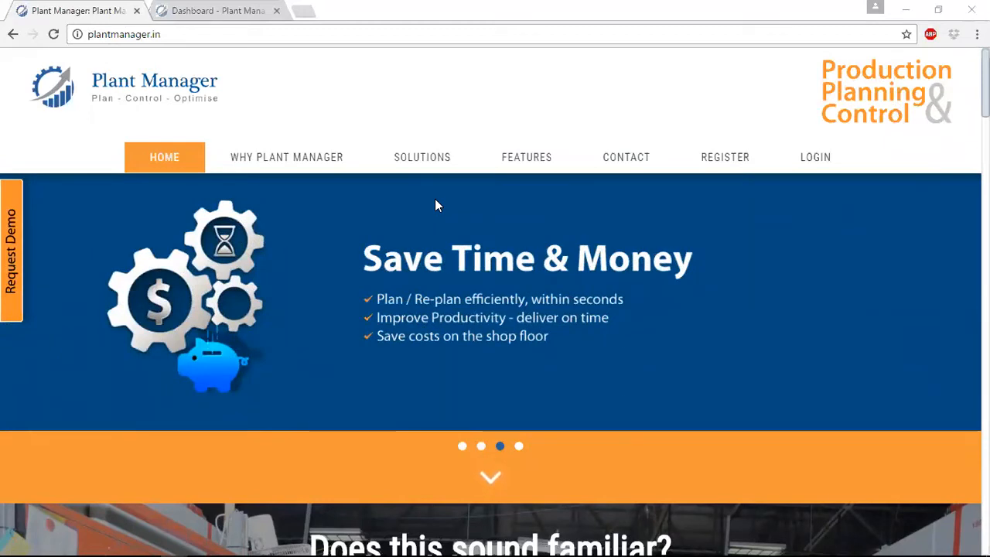
# - Look through the homepage banner slides on productivity, resource utilization, saving time and money, and business growth
pyautogui.click(462, 447)
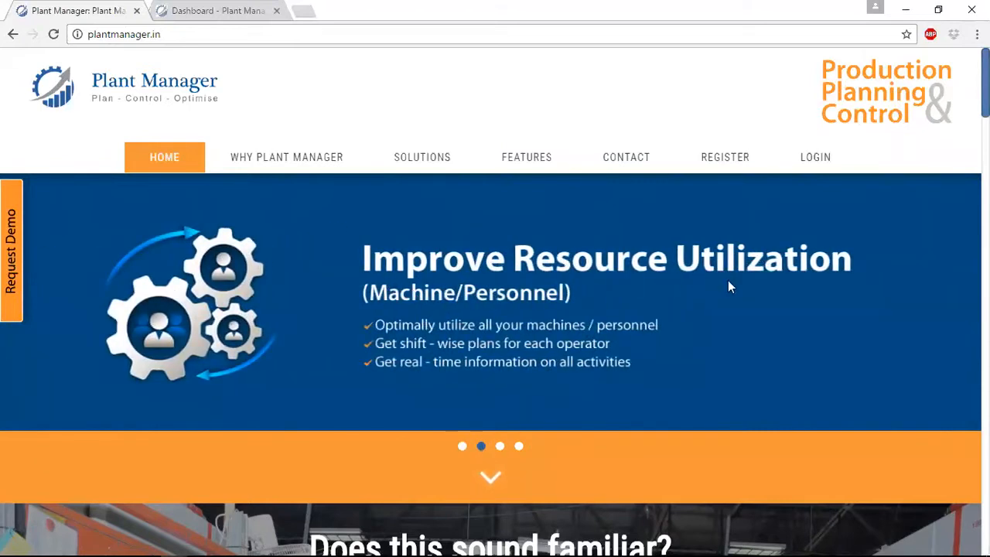
pyautogui.click(501, 446)
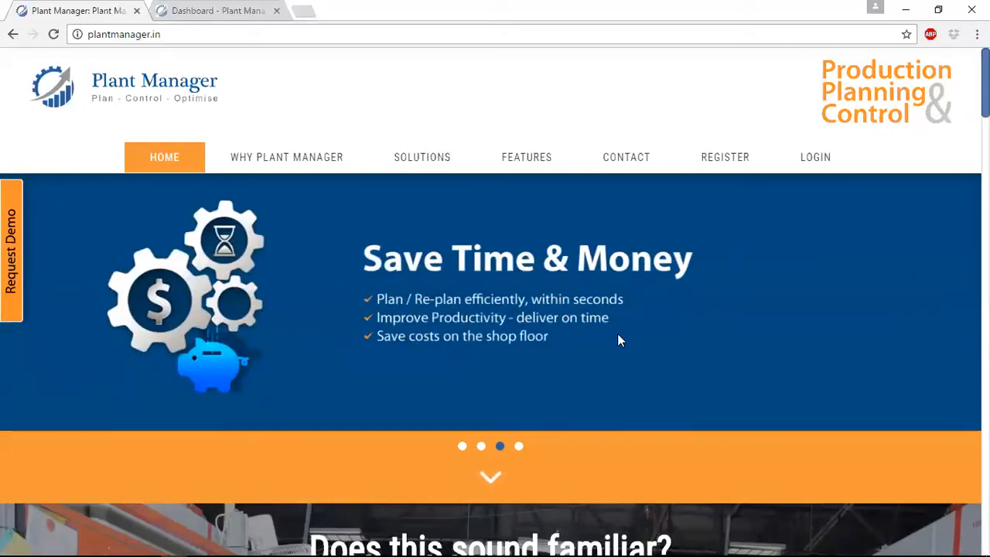
pyautogui.click(500, 446)
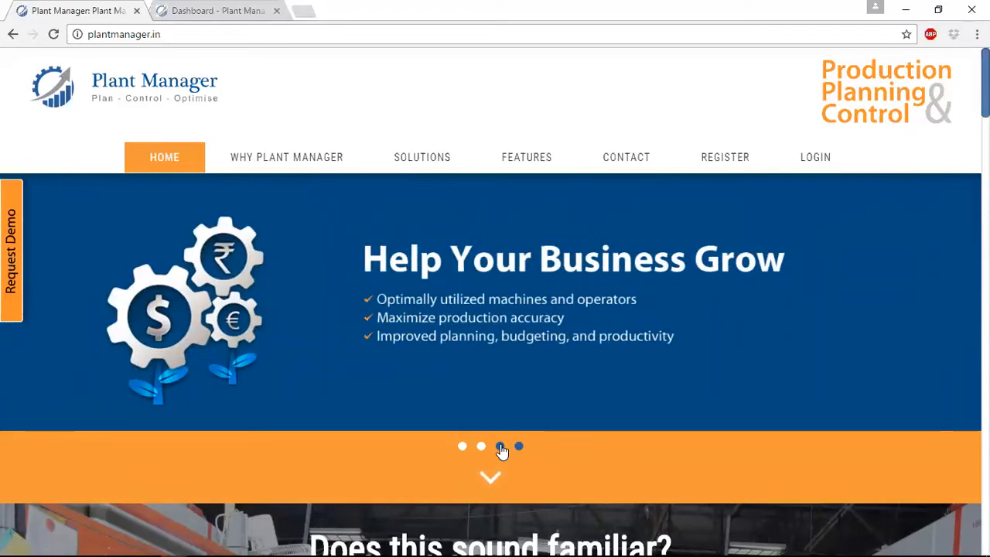
pyautogui.click(517, 451)
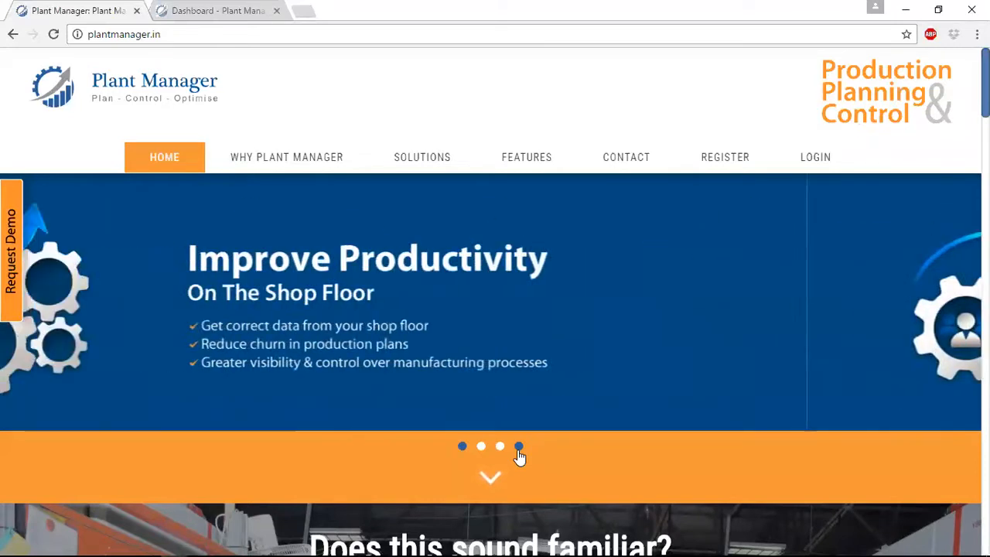
pyautogui.click(519, 447)
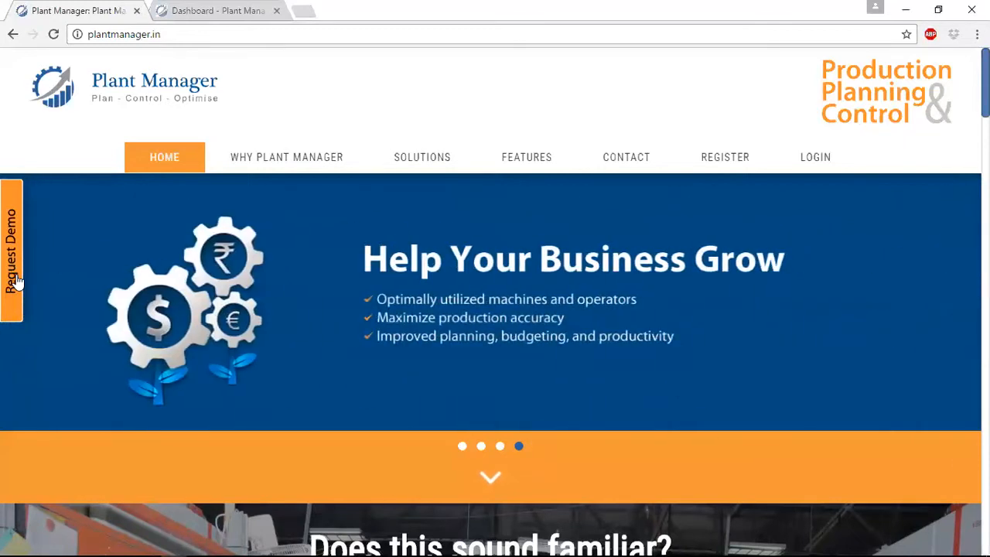
# - Switch to the Plant Manager dashboard and review the functions under Administration, Customer Section, Stores, Planning, Production and Quality Control
pyautogui.click(207, 12)
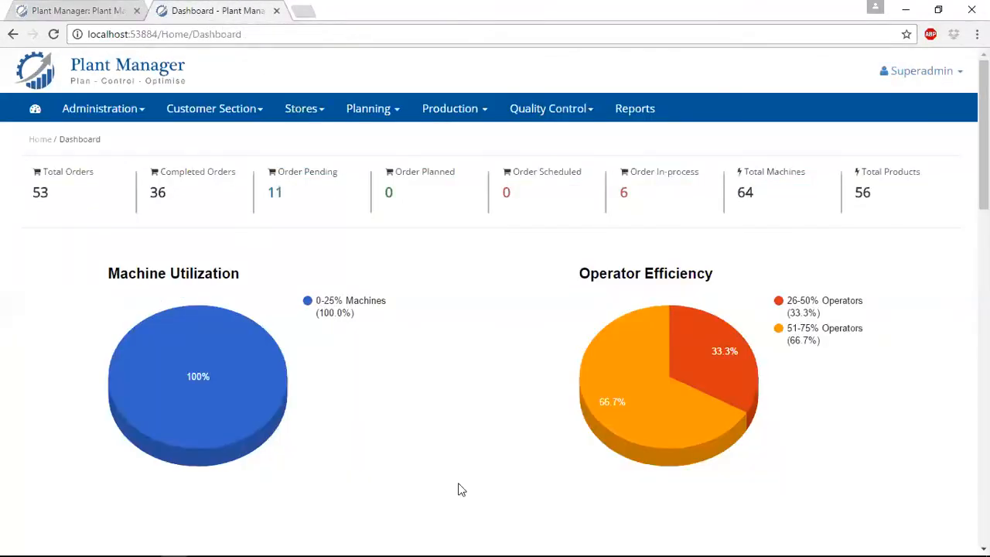
pyautogui.click(918, 76)
pyautogui.moveTo(108, 113)
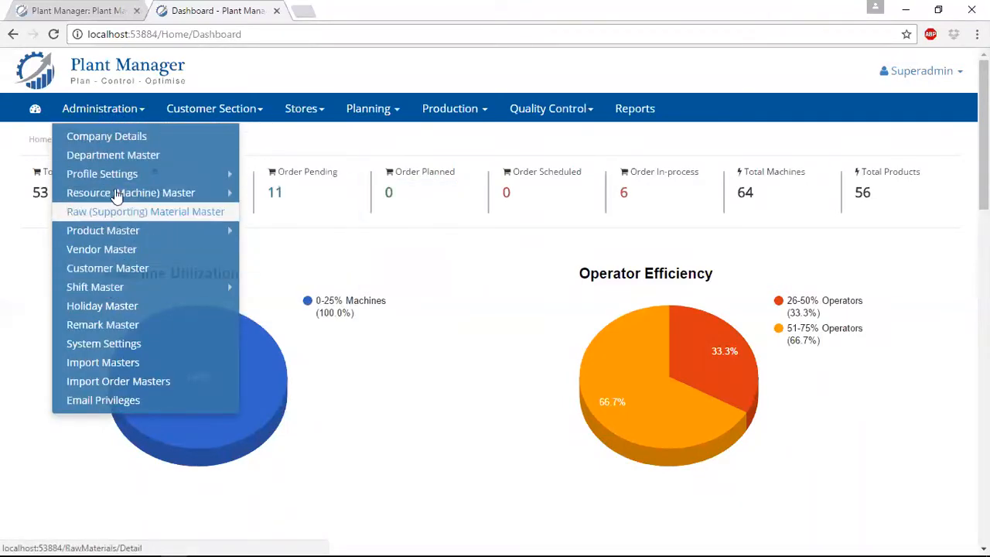
pyautogui.moveTo(123, 294)
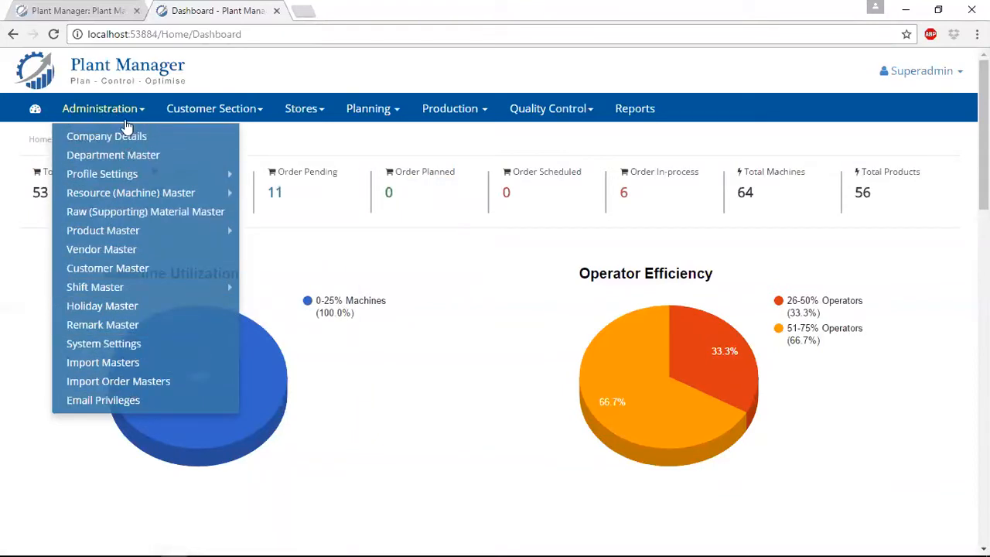
pyautogui.moveTo(173, 106)
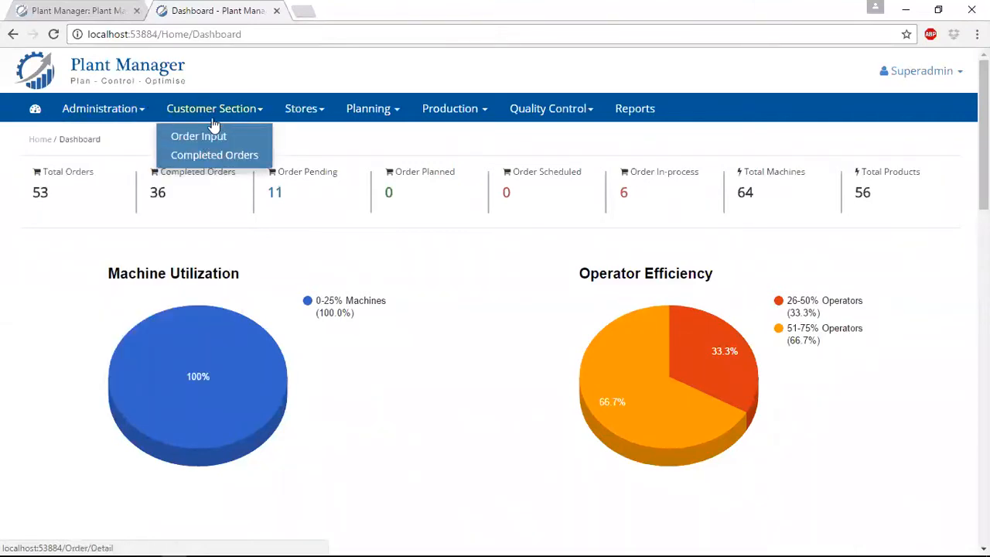
pyautogui.moveTo(296, 105)
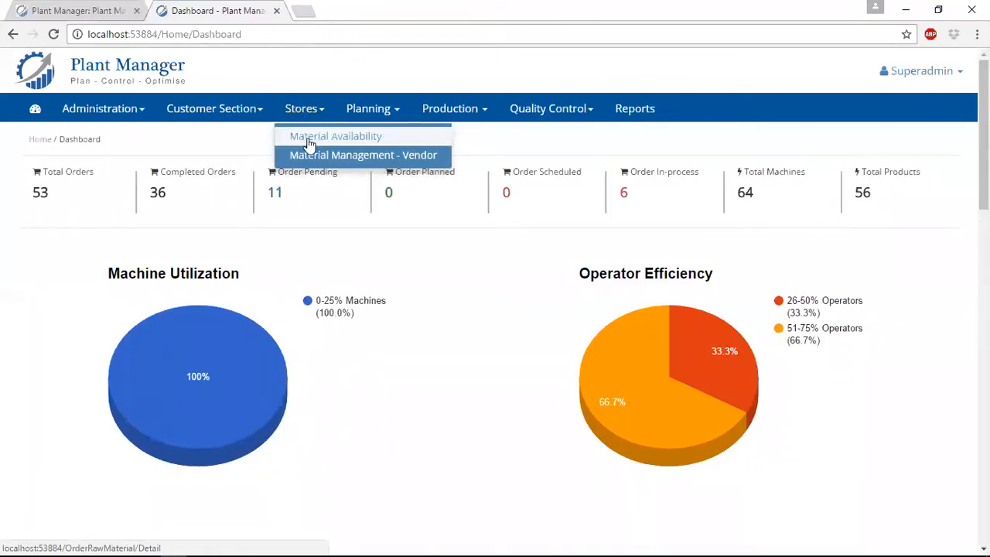
pyautogui.moveTo(368, 112)
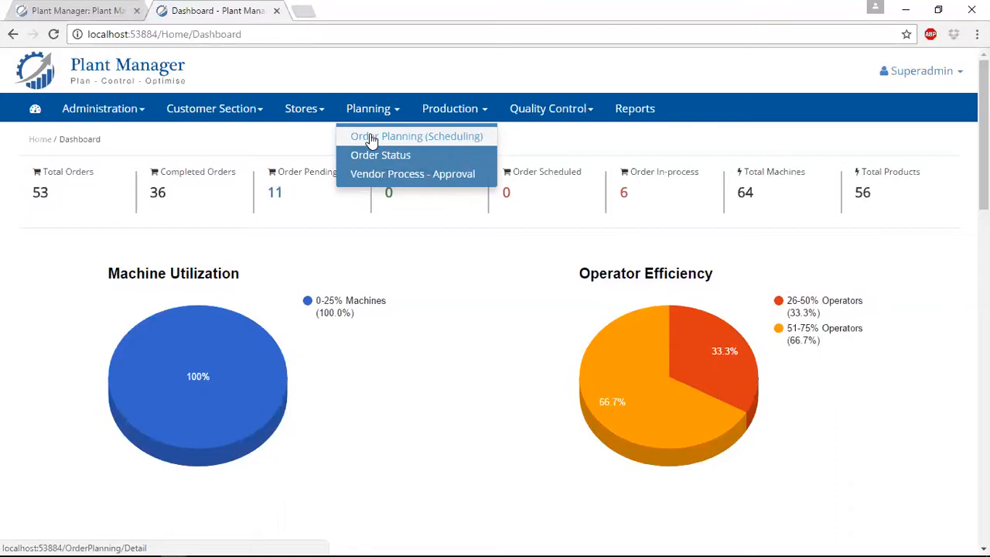
pyautogui.moveTo(452, 114)
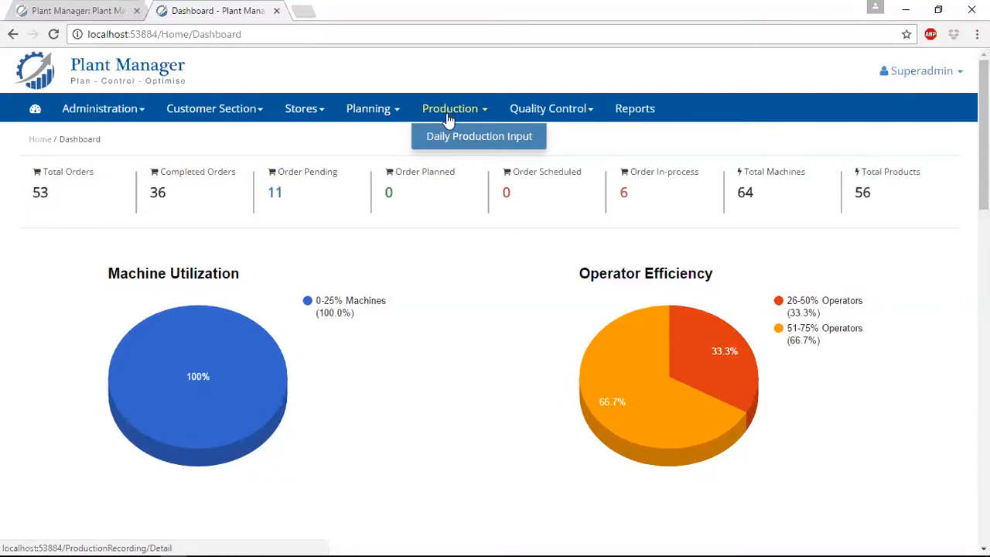
pyautogui.moveTo(547, 112)
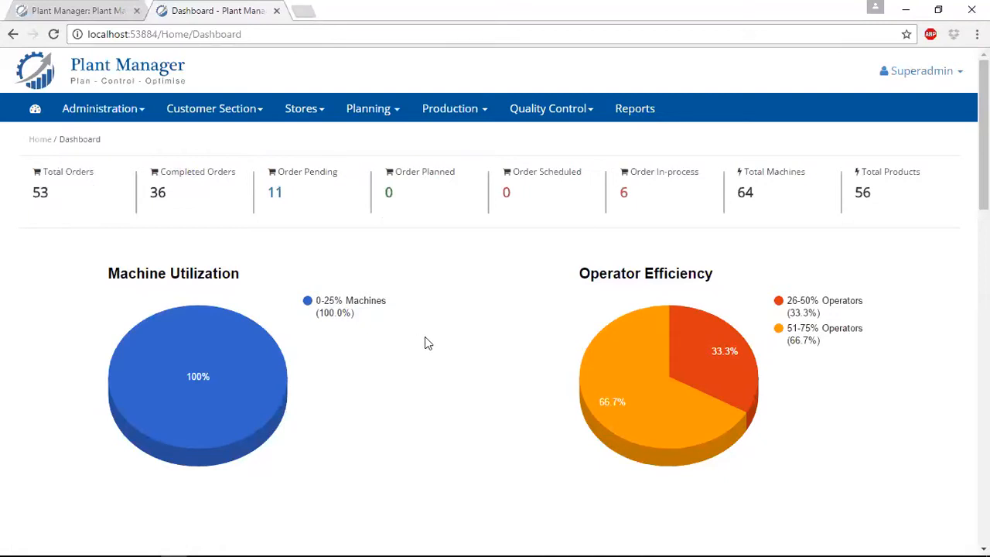
# - Examine the dashboard charts from Machine Utilization and Orders Status through Rejection and Rework Analysis to the Order Status Report
pyautogui.scroll(-1, 427, 342)
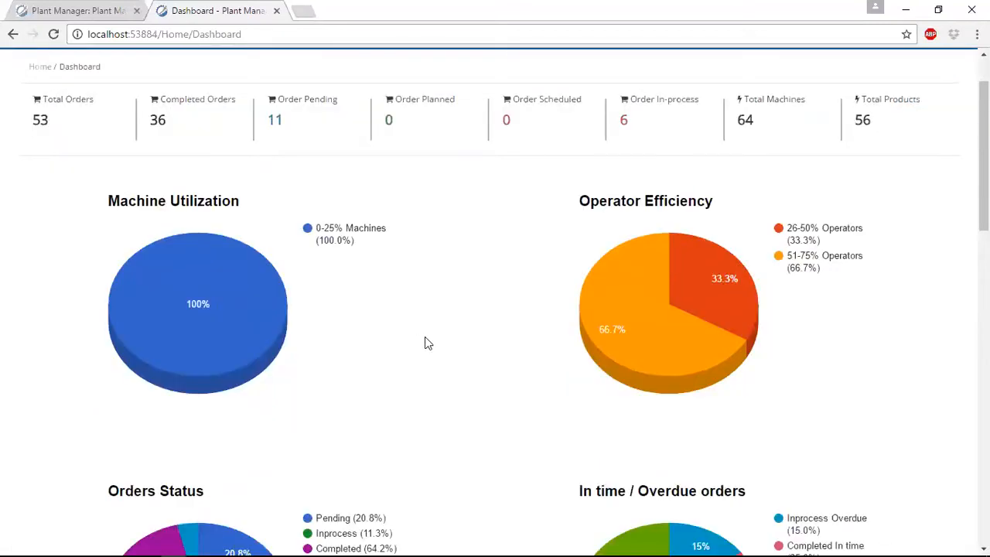
pyautogui.scroll(-2, 425, 342)
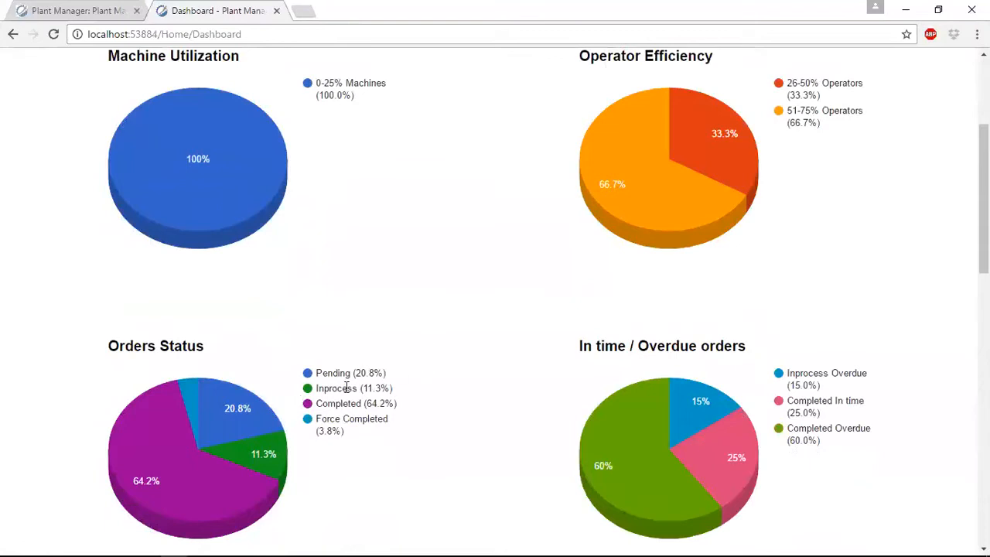
pyautogui.scroll(-2, 595, 371)
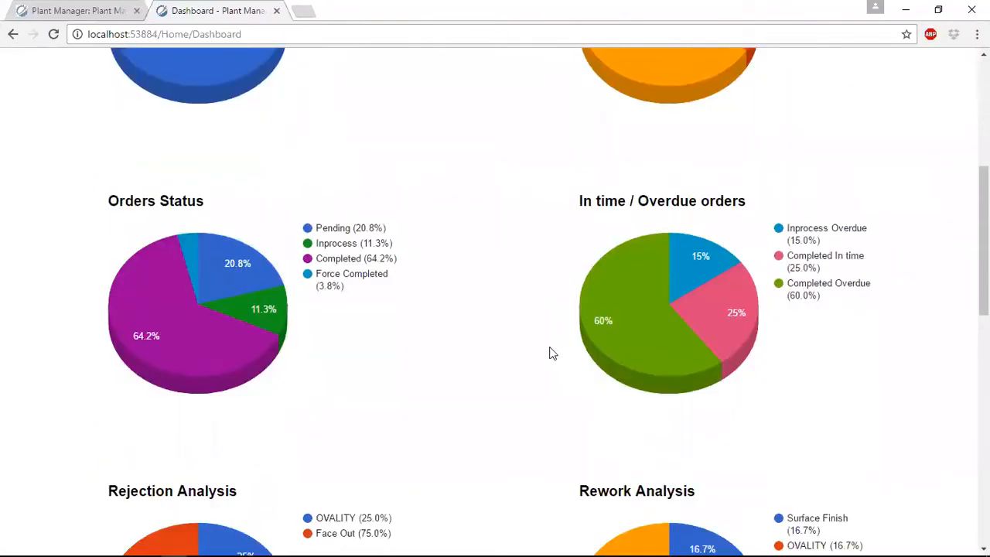
pyautogui.scroll(-3, 552, 353)
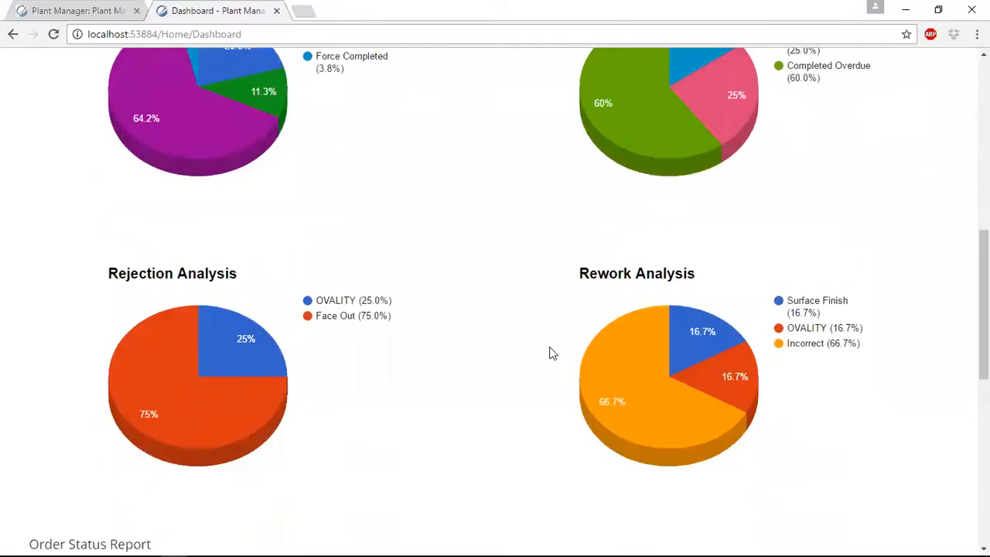
pyautogui.scroll(-1, 552, 353)
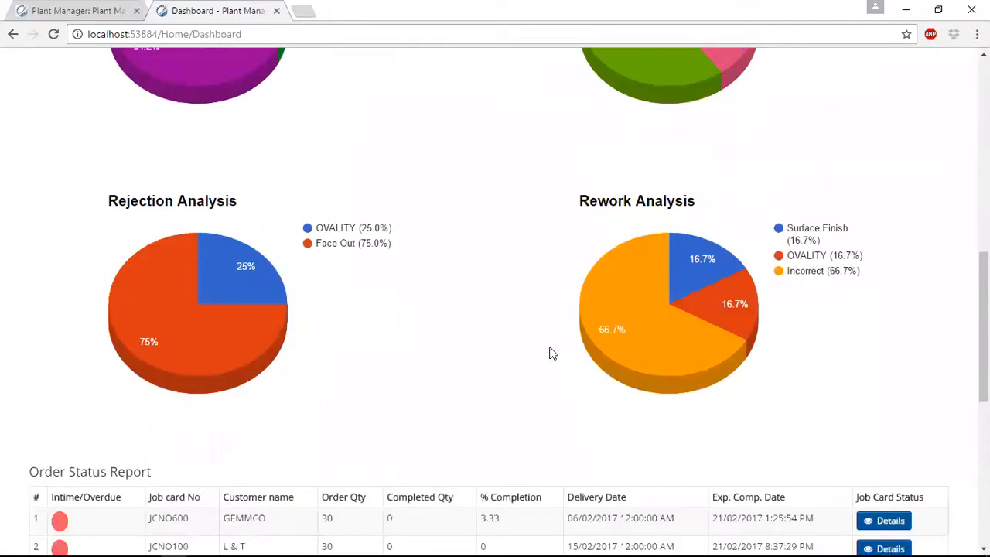
pyautogui.scroll(4, 552, 352)
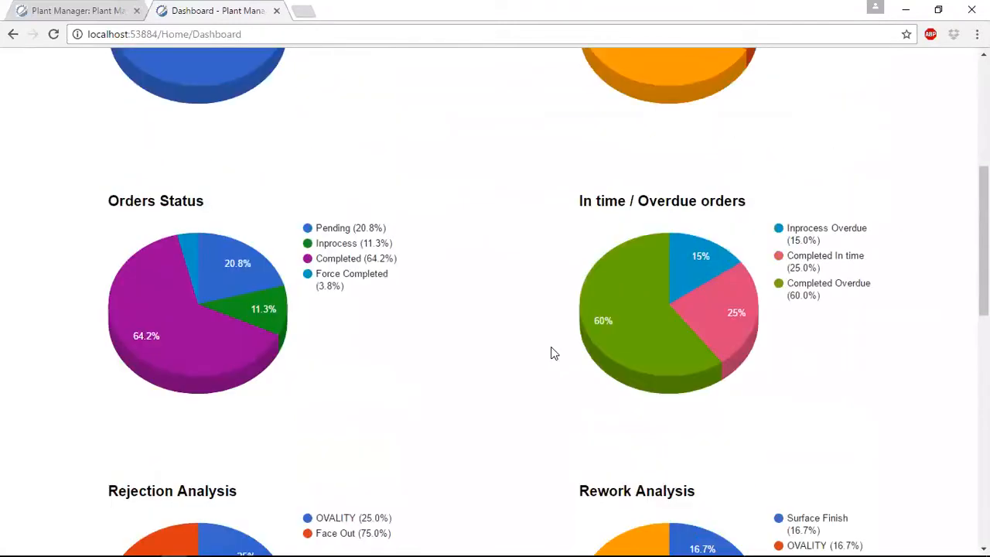
pyautogui.scroll(3, 554, 355)
pyautogui.scroll(2, 554, 354)
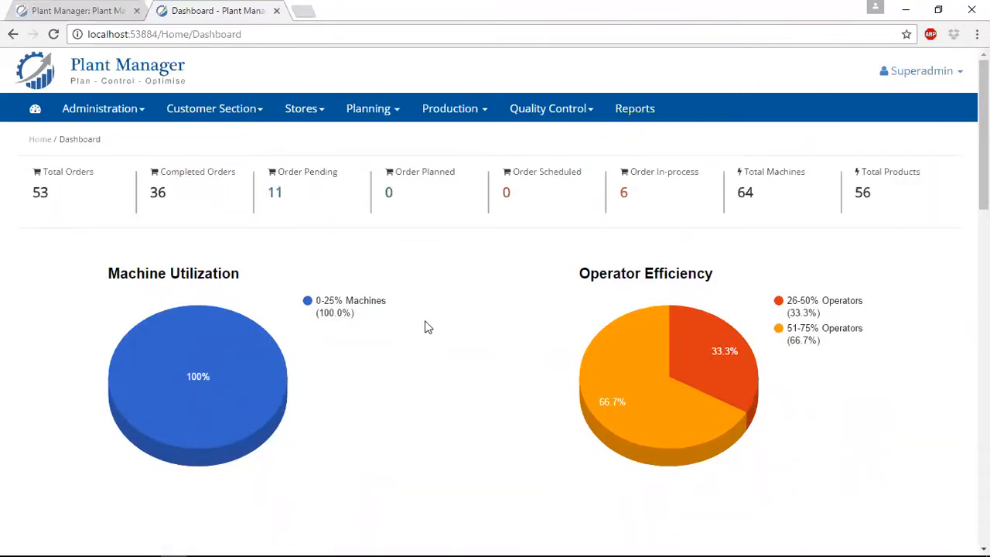
# - Open the Department Master from Administration in a separate browser tab and view its department list
pyautogui.click(116, 114)
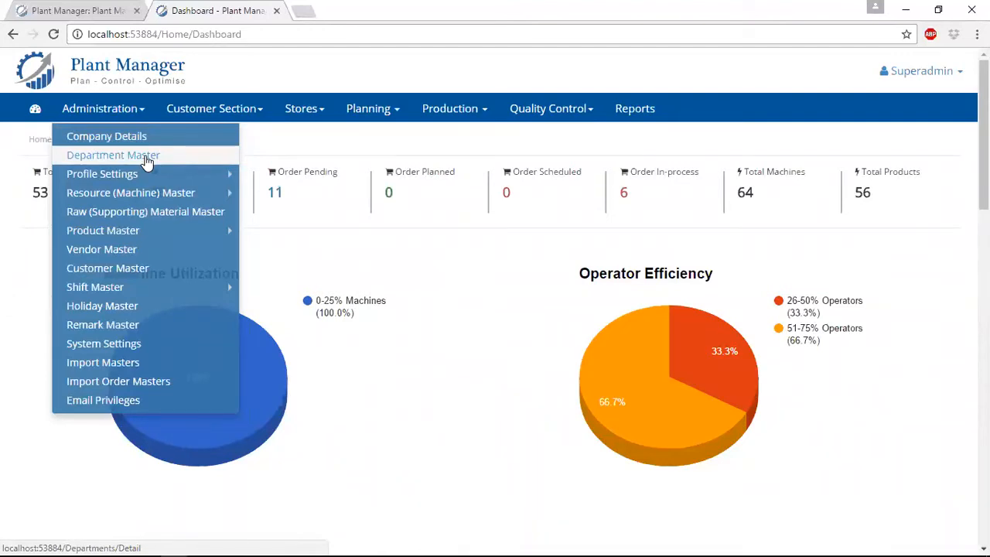
pyautogui.middleClick(147, 157)
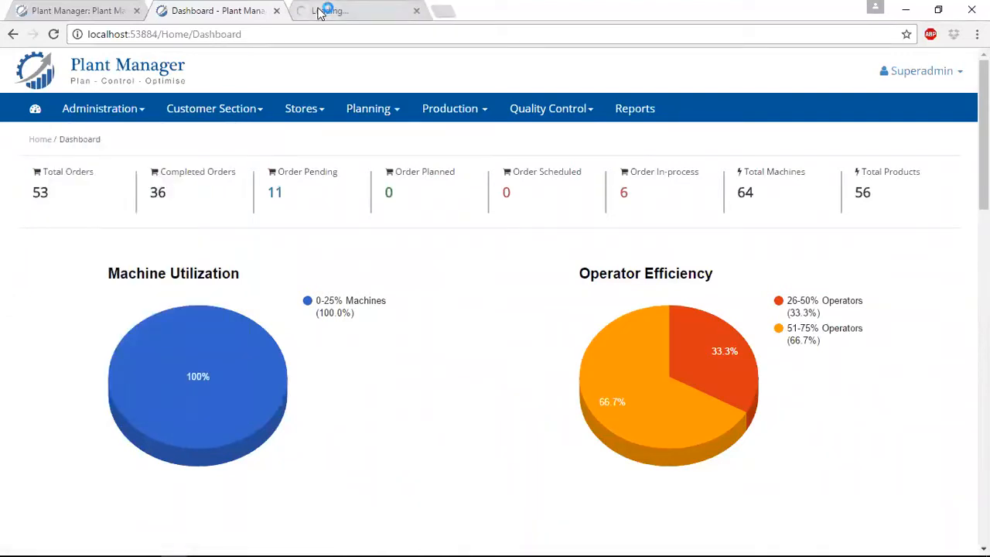
pyautogui.click(320, 13)
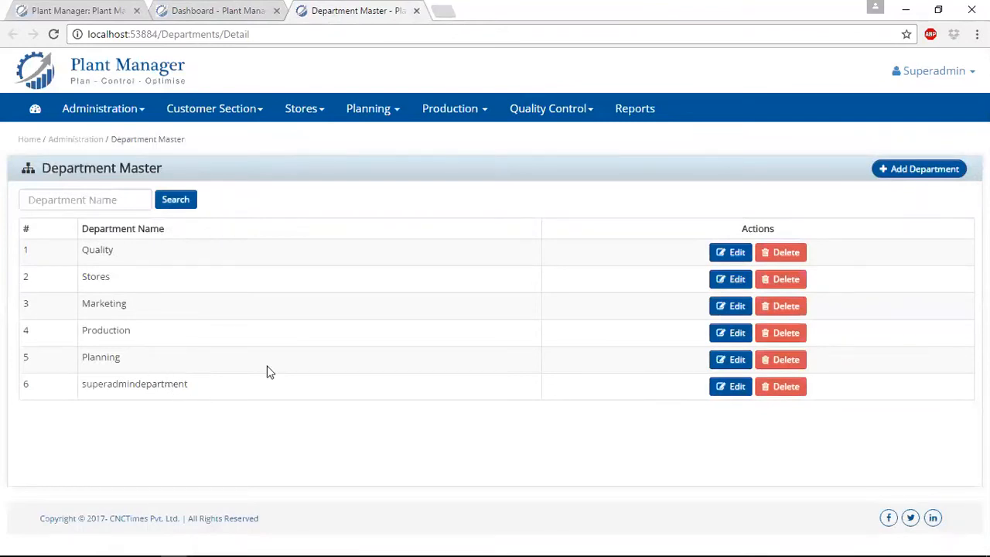
# - Return to the dashboard, review the Profile Settings options, and view Resource (Machine) Capabilities in a separate browser tab
pyautogui.click(205, 15)
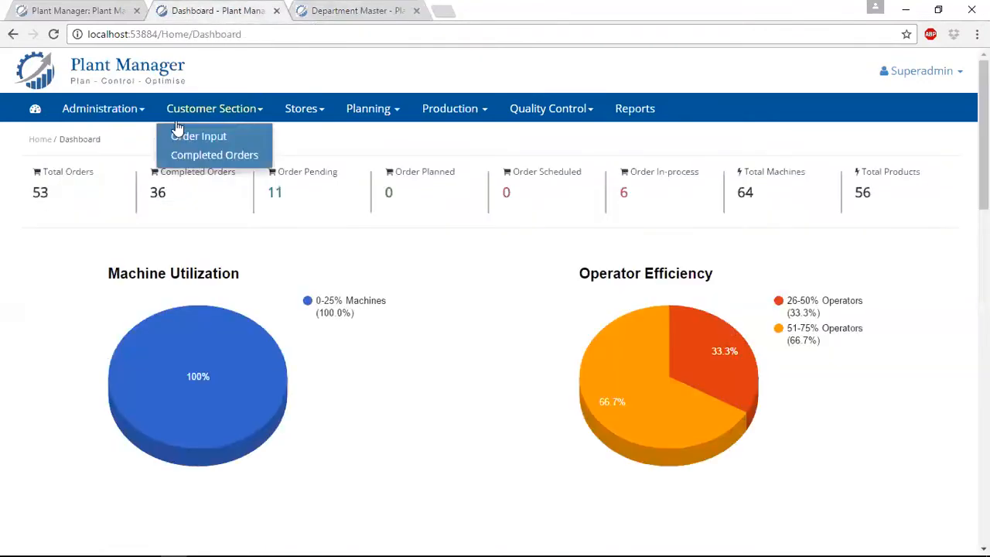
pyautogui.moveTo(137, 121)
pyautogui.moveTo(131, 178)
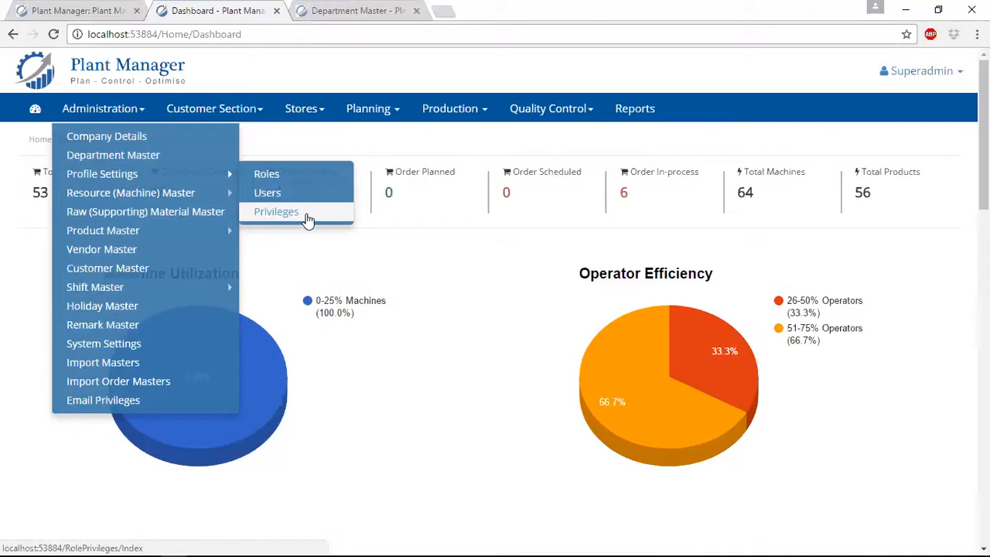
pyautogui.moveTo(204, 195)
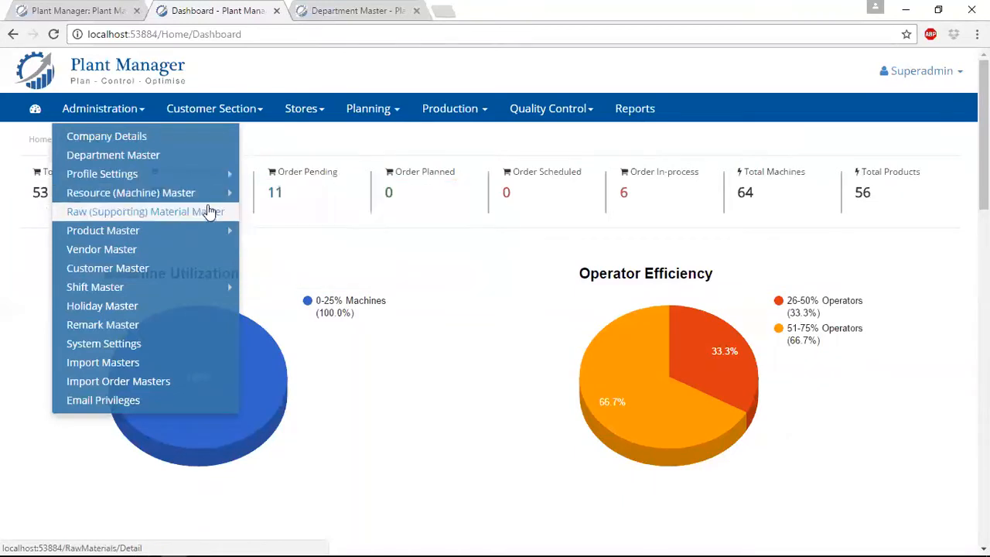
pyautogui.moveTo(201, 232)
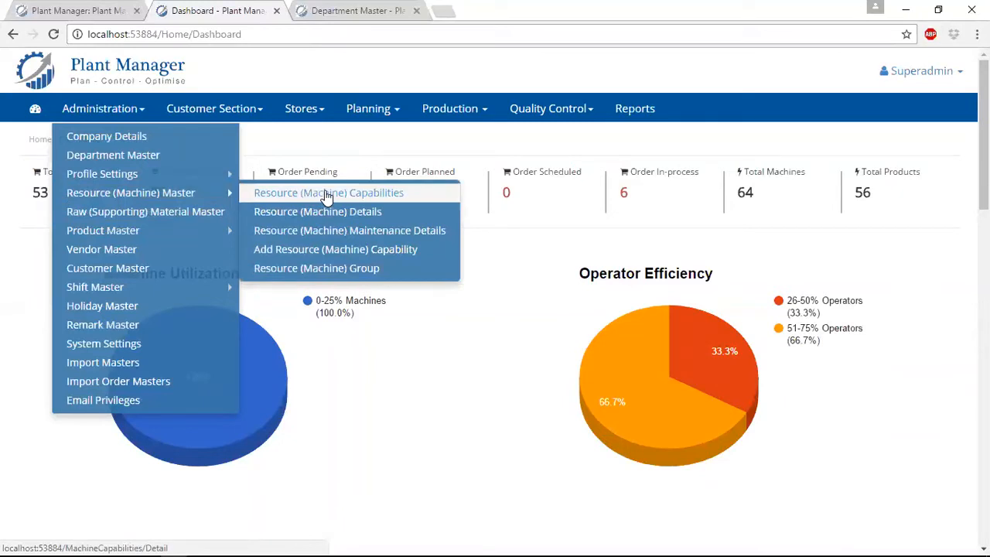
pyautogui.middleClick(326, 195)
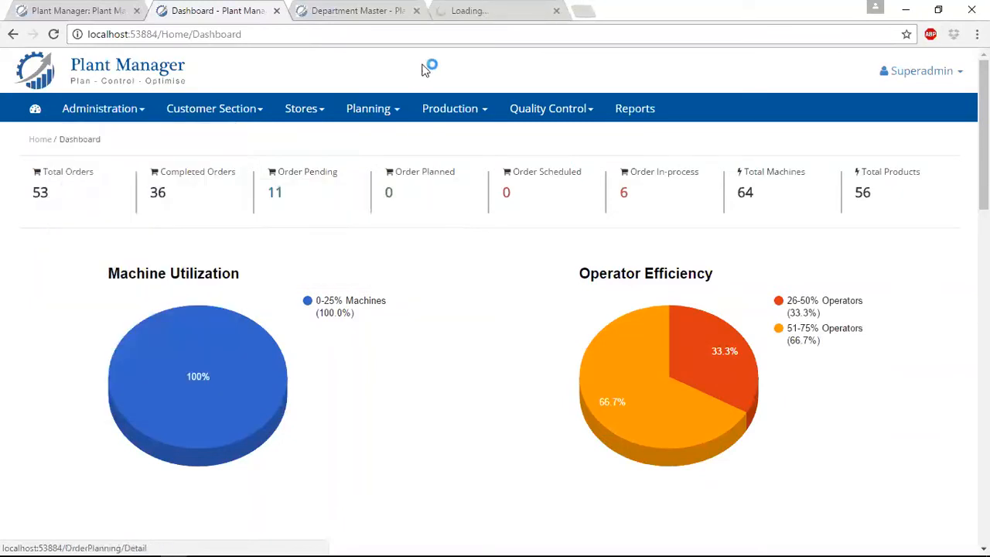
pyautogui.click(503, 13)
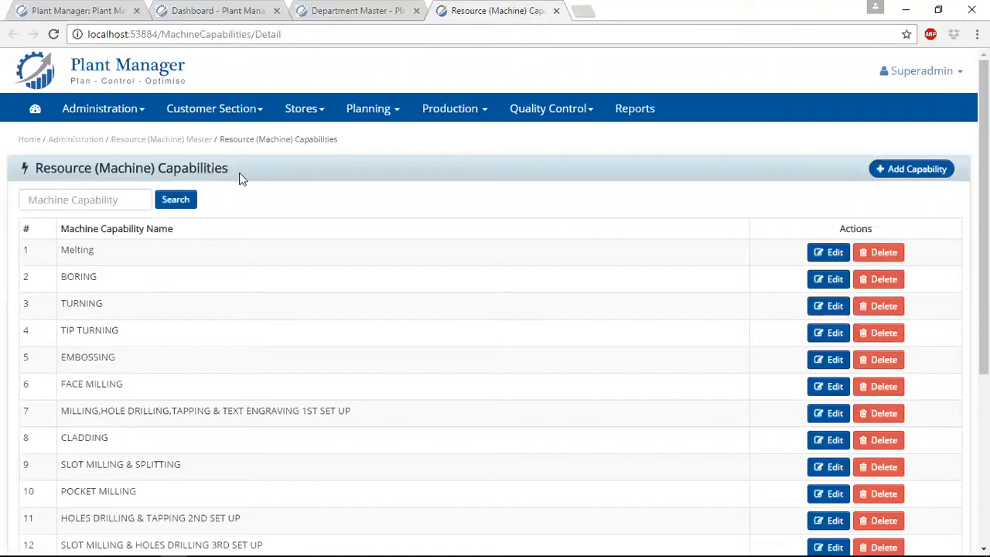
# - Go to Resource (Machine) Details and open a blank form for adding a machine
pyautogui.click(116, 115)
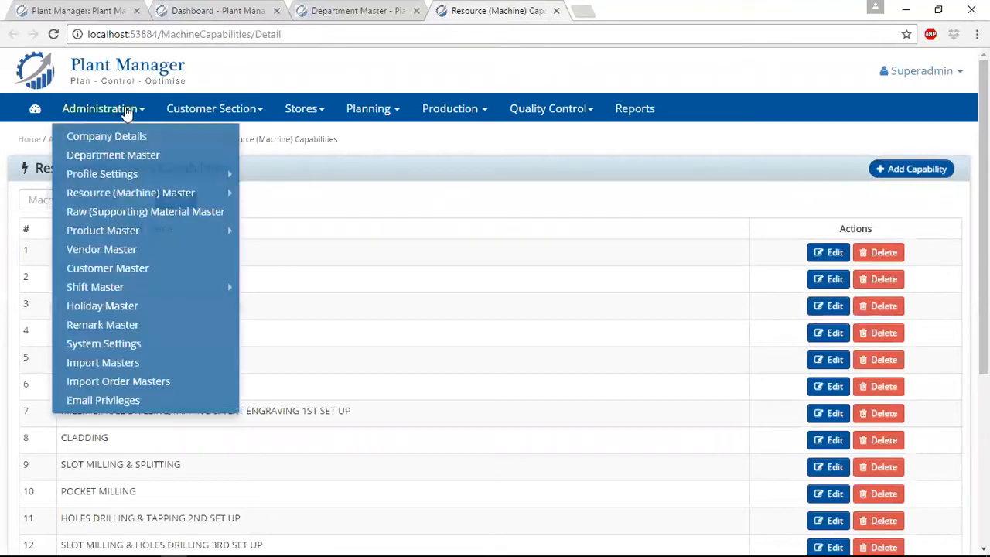
pyautogui.moveTo(121, 182)
pyautogui.click(301, 216)
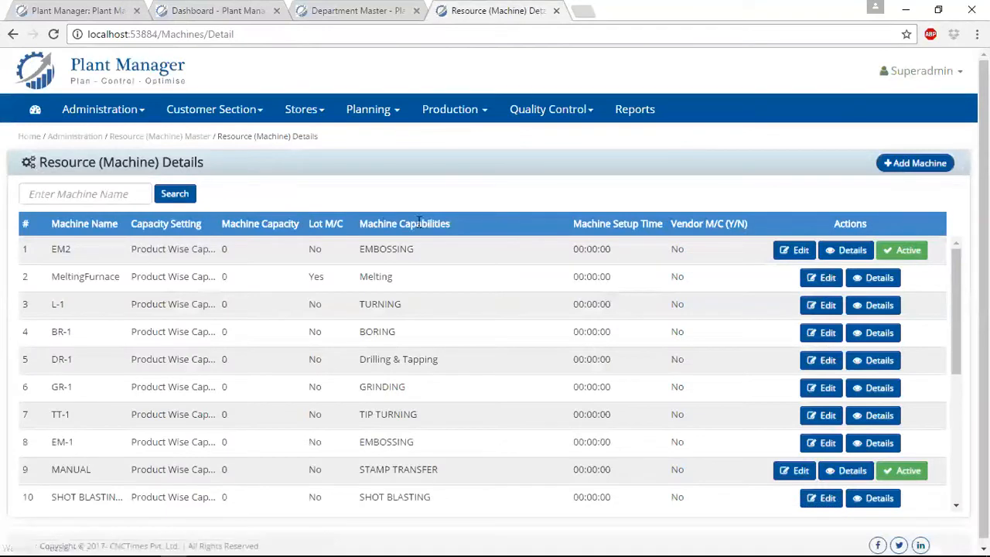
pyautogui.click(897, 167)
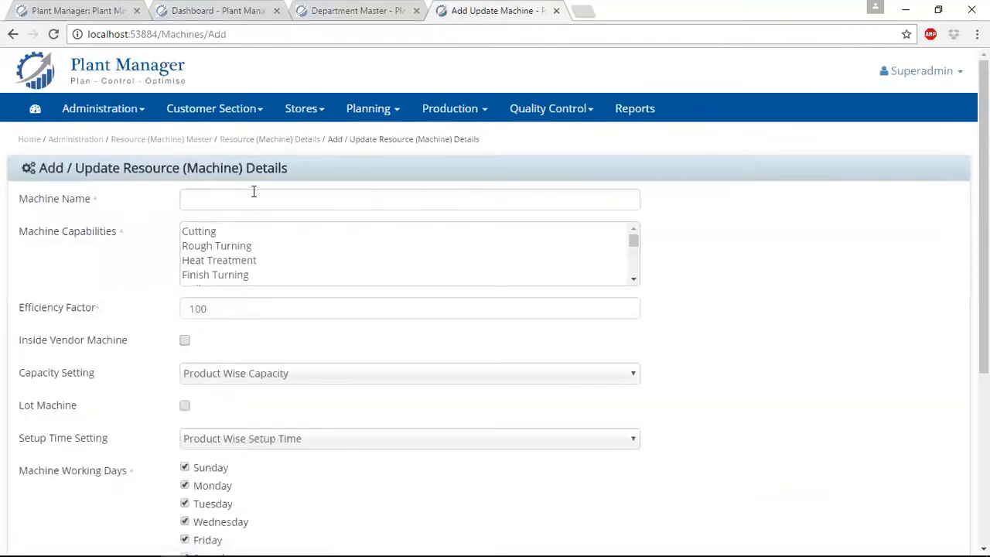
# - Select Rough Turning, Heat Treatment and Finish Turning together as the new machine's capabilities
pyautogui.click(253, 194)
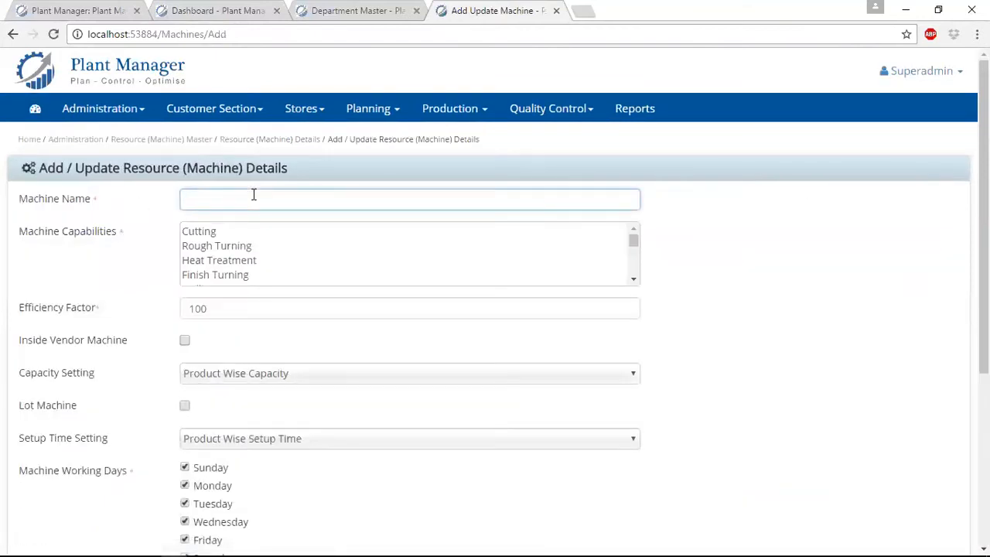
pyautogui.click(235, 234)
pyautogui.click(243, 247)
pyautogui.click(243, 275)
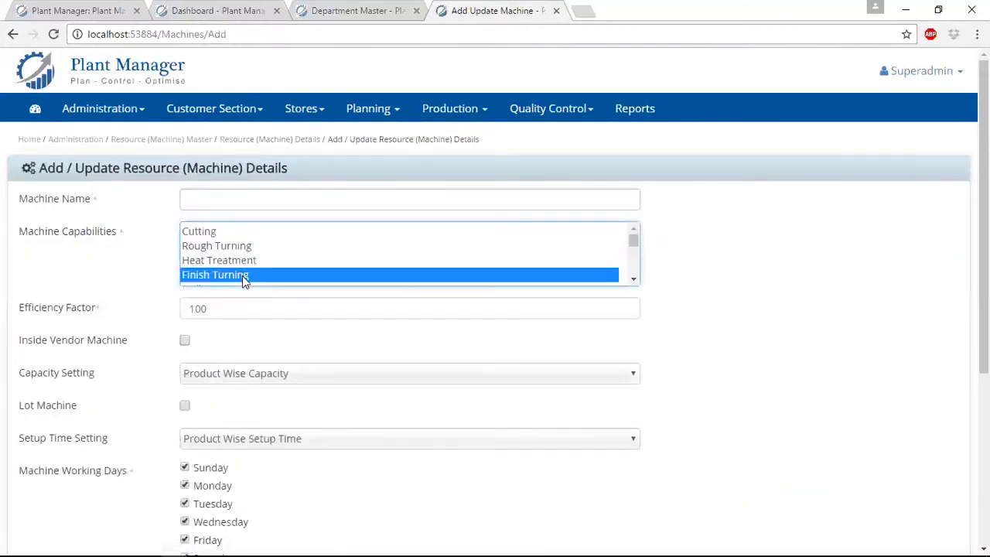
pyautogui.keyDown('shift'); pyautogui.click(231, 248); pyautogui.keyUp('shift')
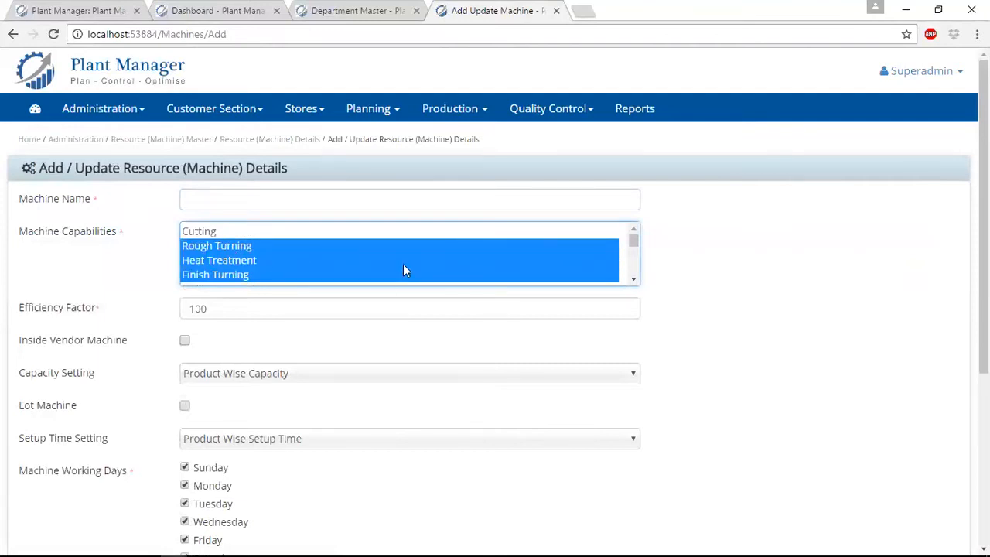
# - Limit the new machine's capabilities to Rough Turning only and check the available Capacity Setting options
pyautogui.moveTo(632, 241)
pyautogui.mouseDown()
pyautogui.moveTo(632, 255)
pyautogui.moveTo(629, 232)
pyautogui.mouseUp()
pyautogui.click(456, 250)
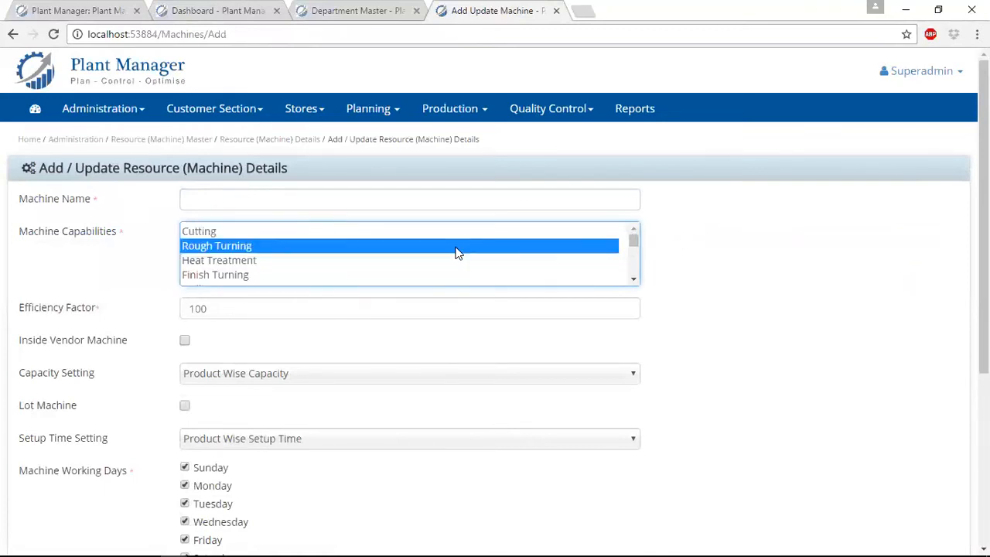
pyautogui.scroll(-2, 716, 241)
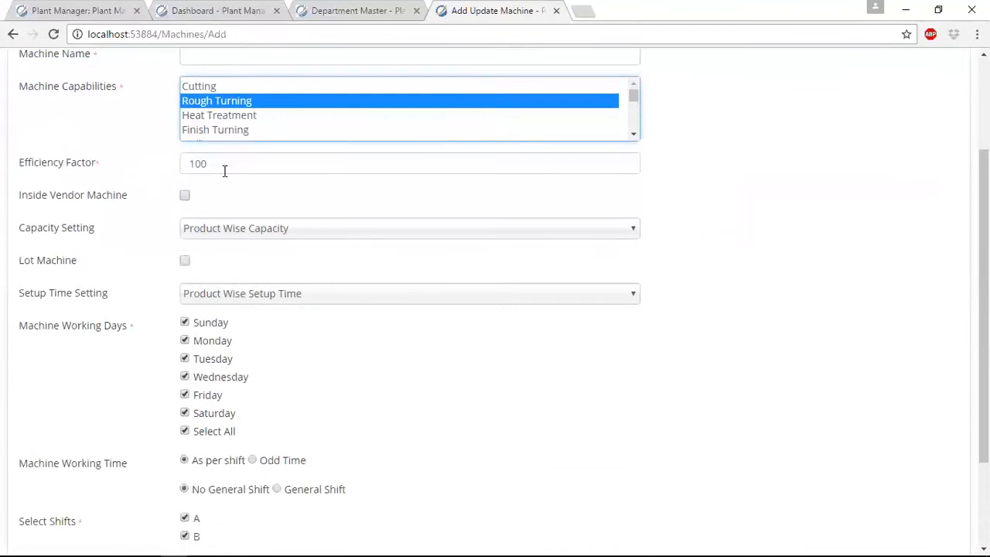
pyautogui.click(236, 230)
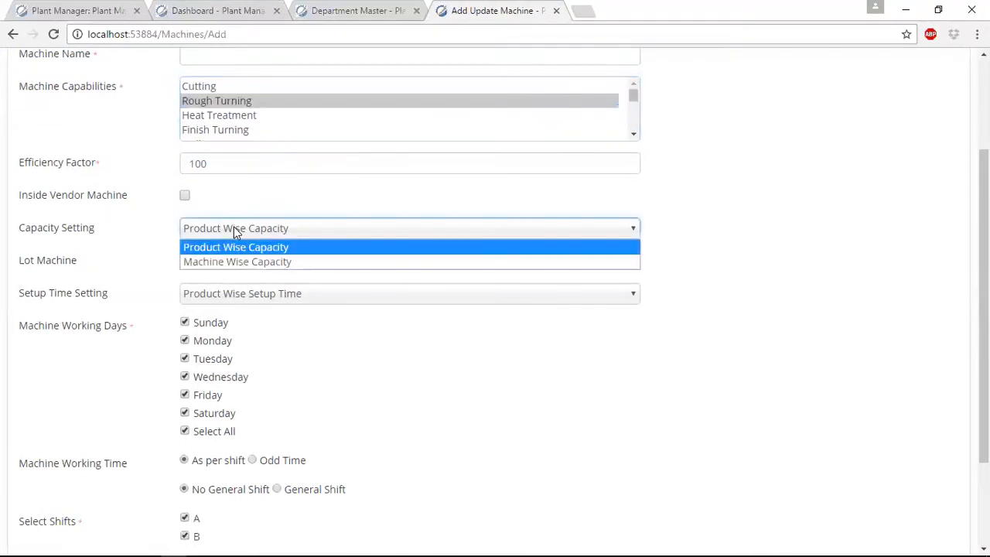
pyautogui.click(236, 229)
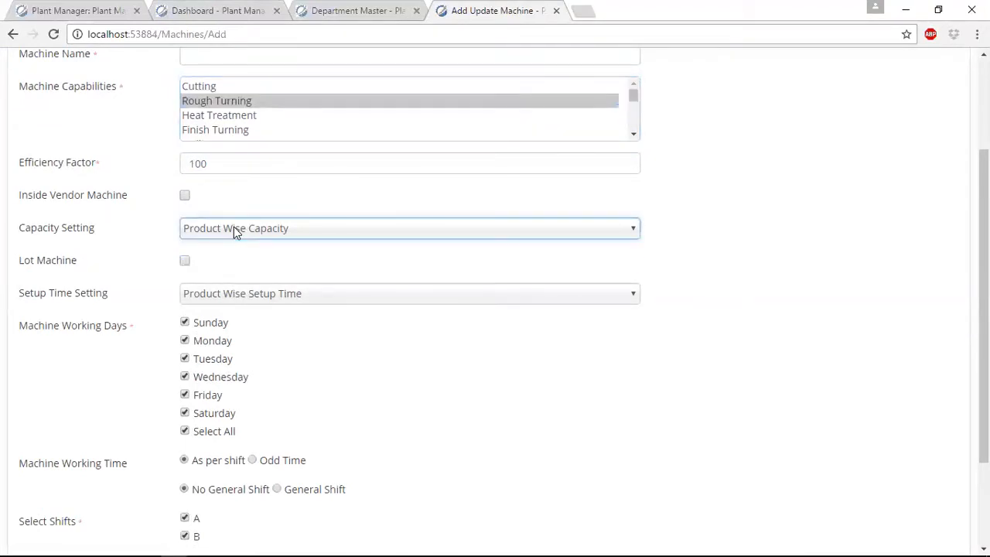
# - Review the new machine's working days, working time, shifts and hour rate fields, and cancel the form without saving
pyautogui.scroll(-1, 252, 241)
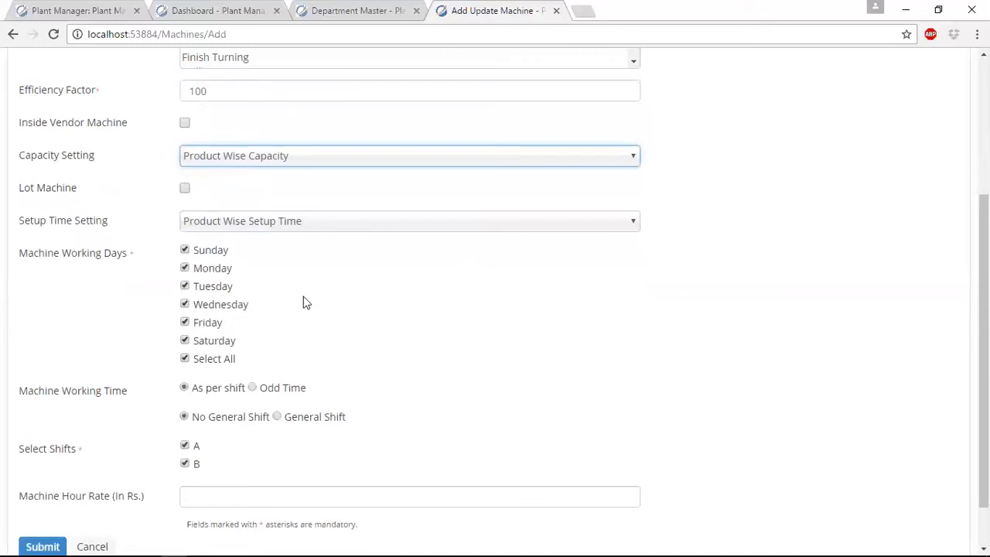
pyautogui.scroll(-1, 279, 270)
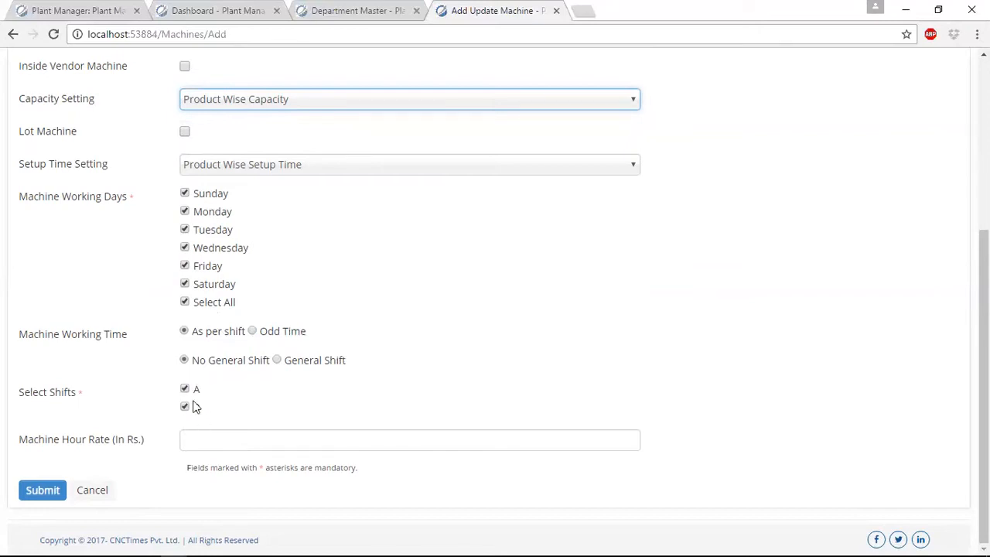
pyautogui.click(202, 440)
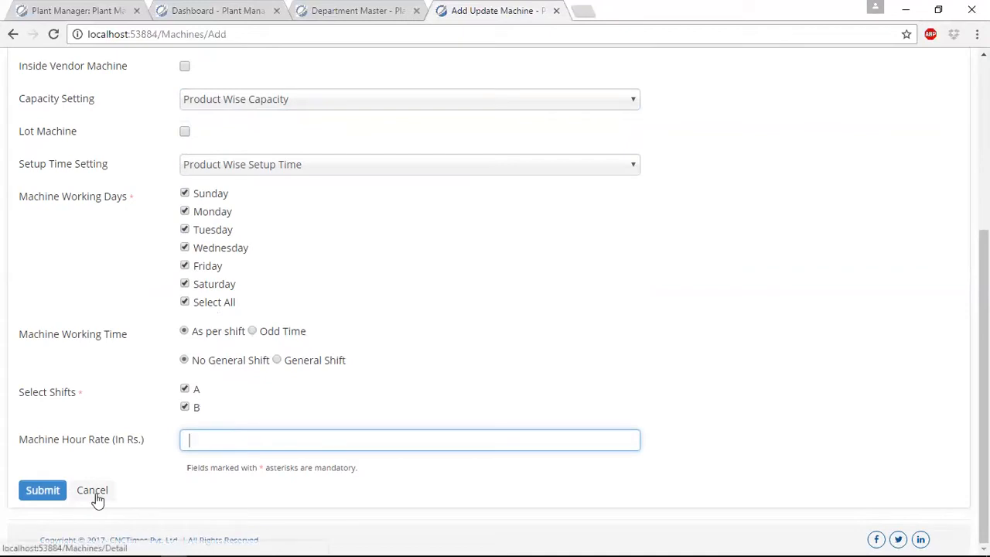
pyautogui.scroll(4, 268, 394)
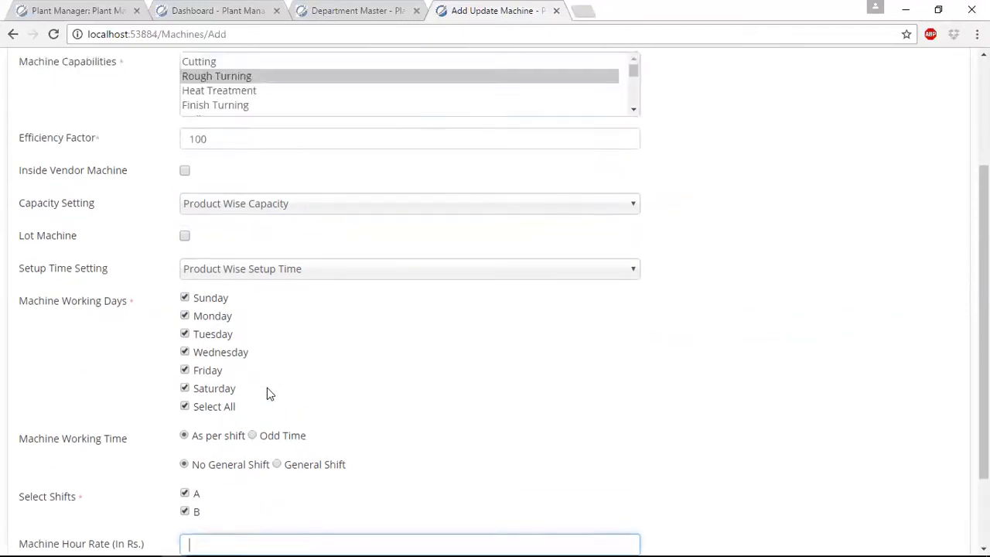
pyautogui.scroll(-4, 131, 462)
pyautogui.click(99, 491)
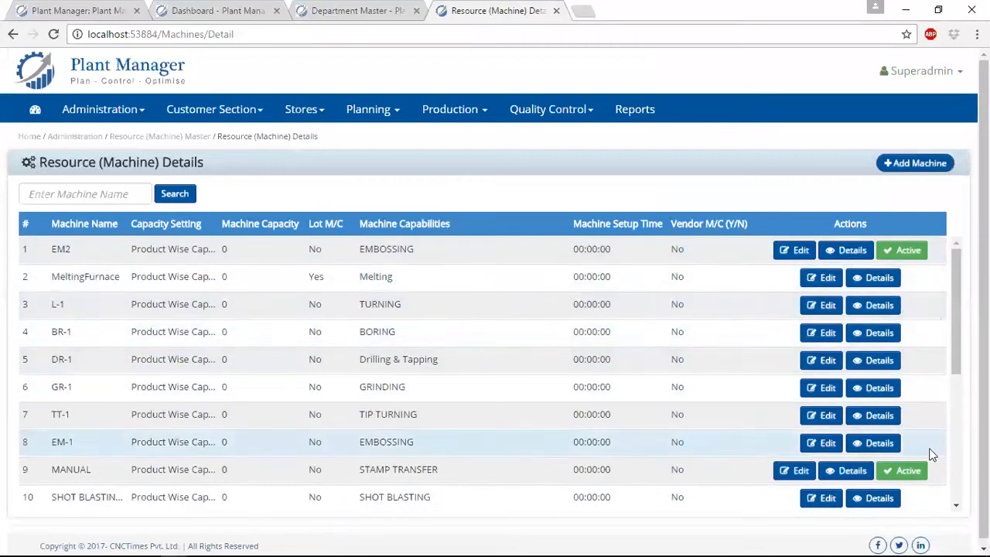
# - Review the Resource (Machine) Master options under Administration and view Product Details from the Product Master in a separate browser tab
pyautogui.click(103, 110)
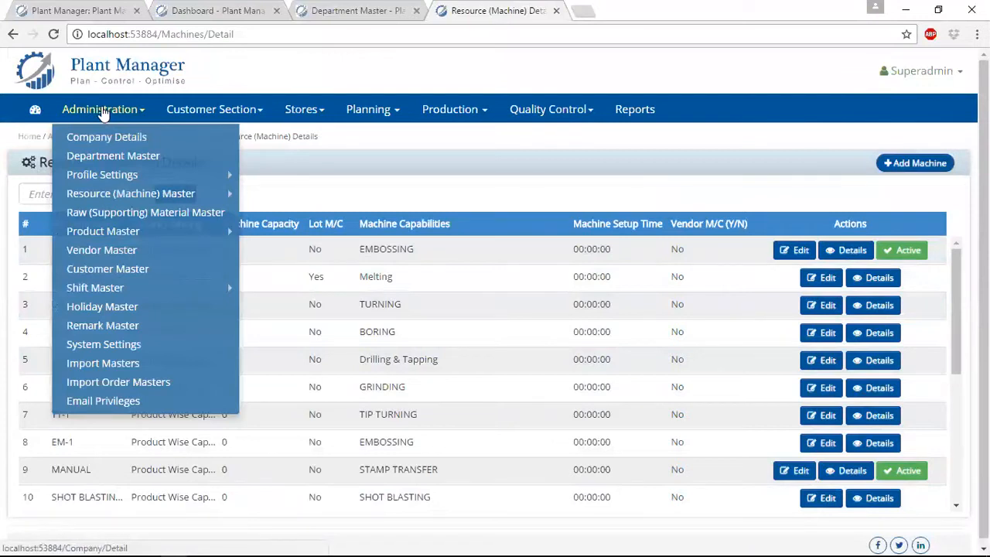
pyautogui.moveTo(166, 200)
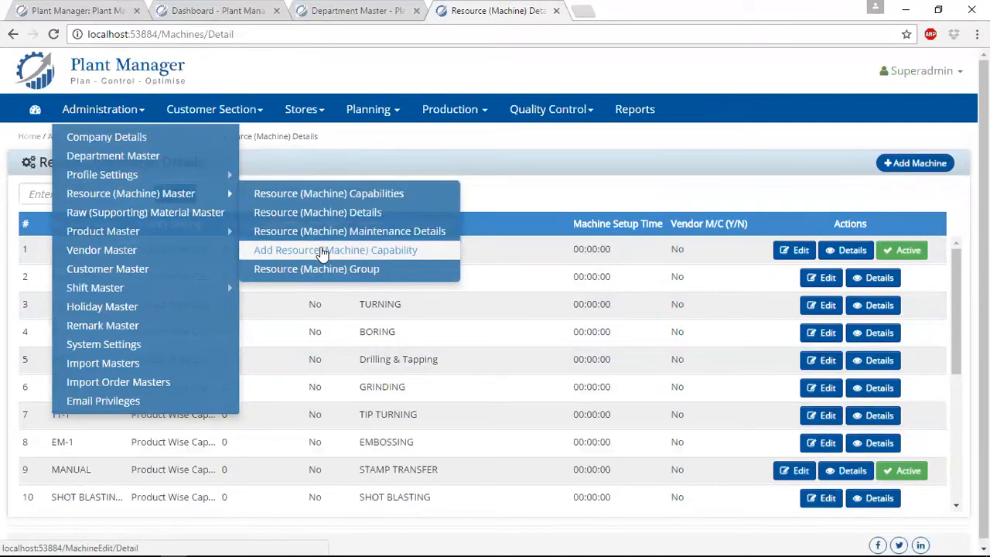
pyautogui.moveTo(213, 236)
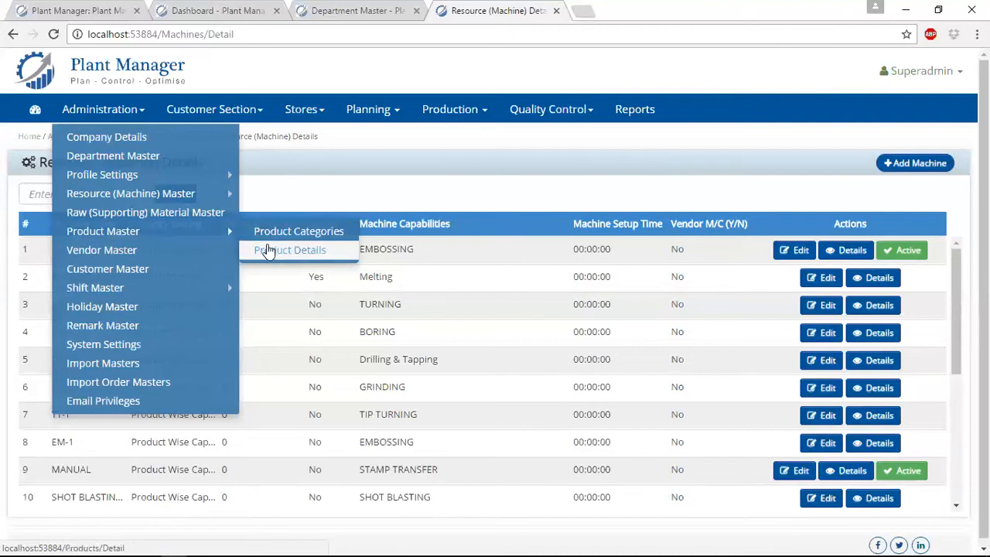
pyautogui.middleClick(276, 262)
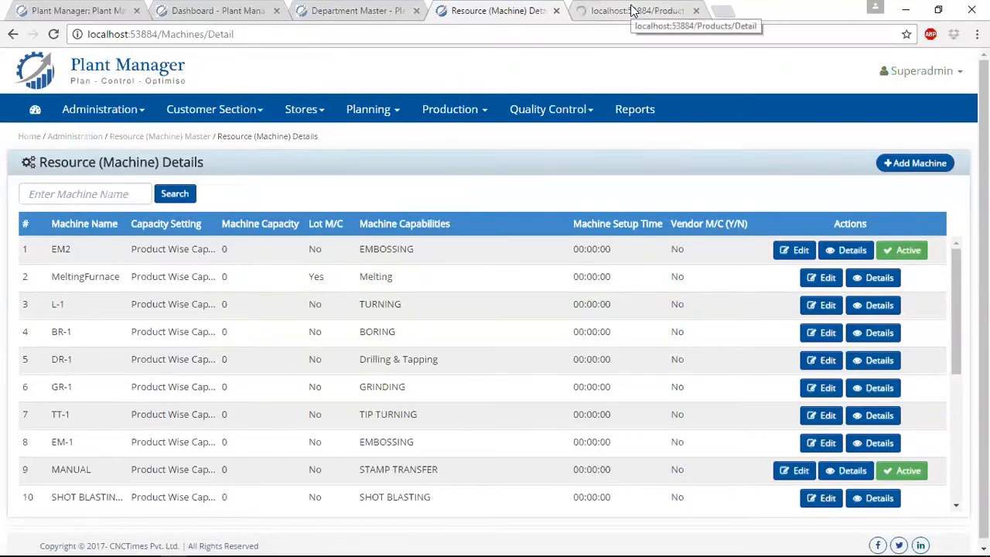
pyautogui.click(631, 10)
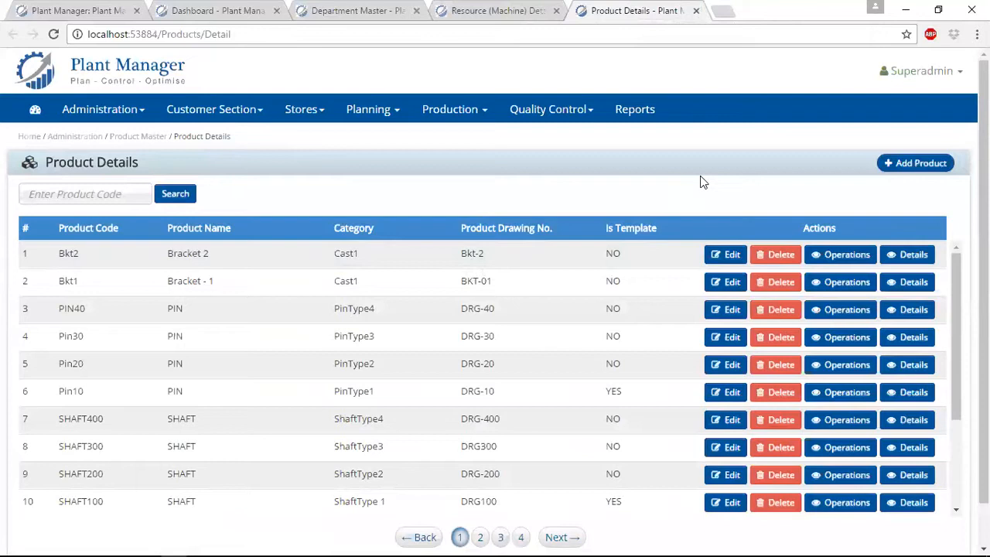
# - Open a blank Add Product form and examine its product fields and the Process 1 settings
pyautogui.click(894, 164)
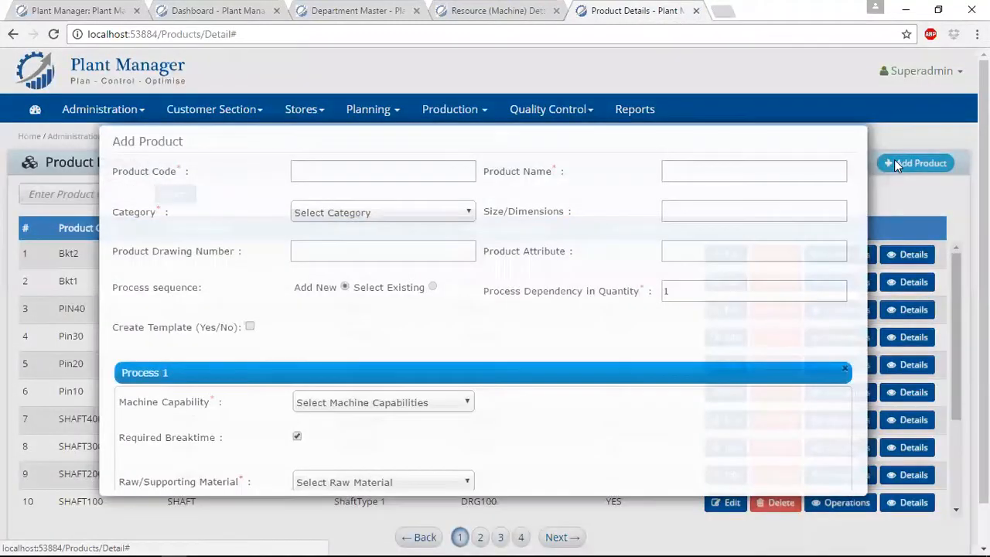
pyautogui.scroll(-3, 678, 209)
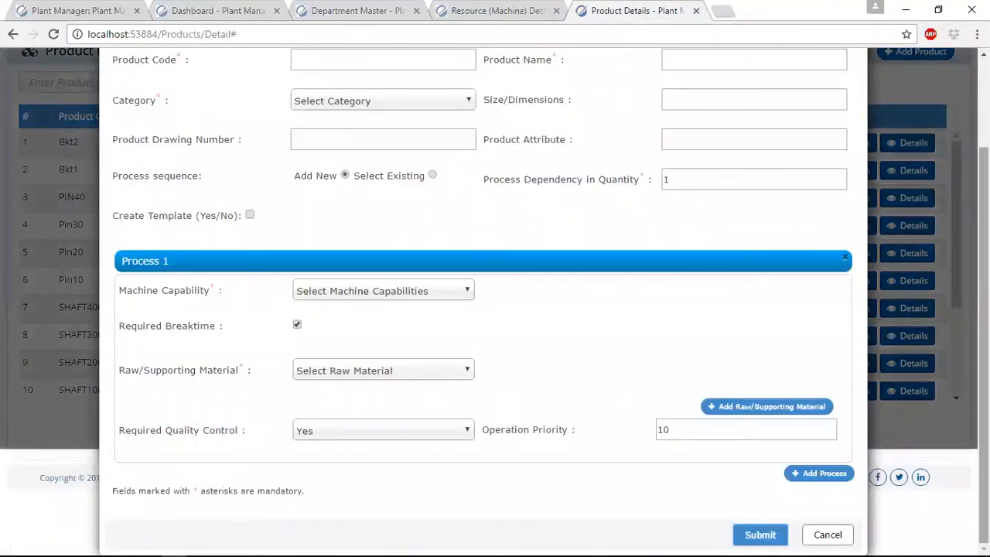
pyautogui.scroll(3, 670, 230)
pyautogui.click(345, 152)
pyautogui.click(760, 159)
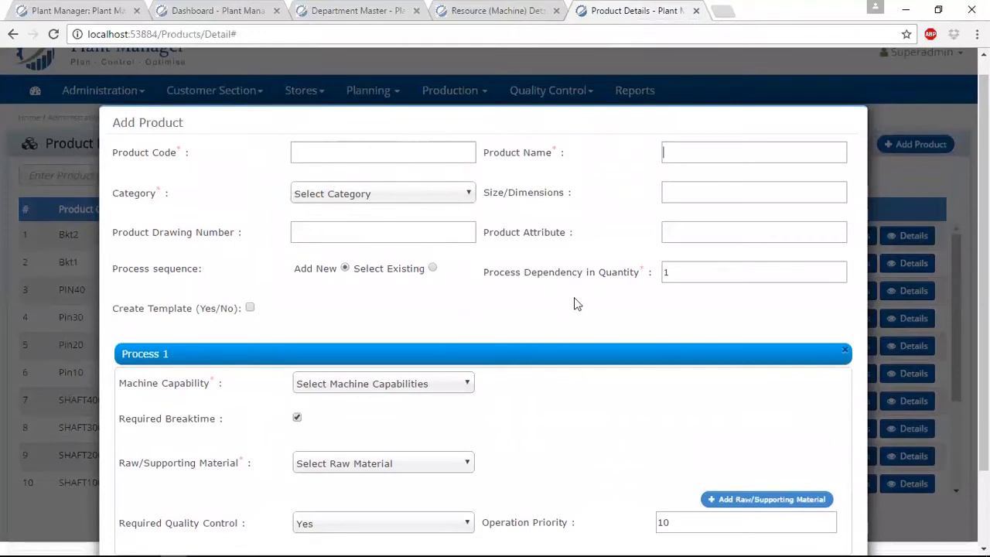
pyautogui.scroll(-1, 574, 300)
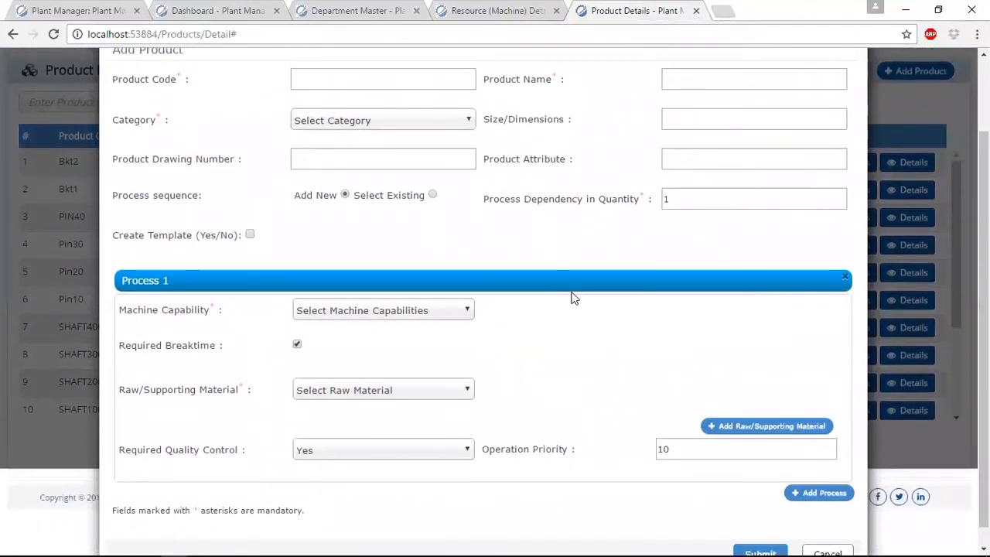
pyautogui.scroll(-1, 572, 298)
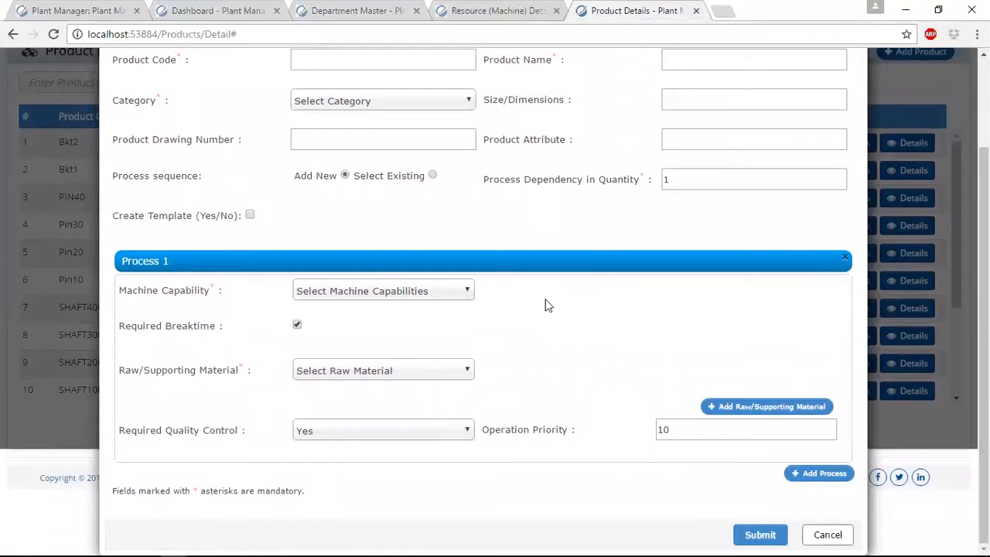
# - Add four more processes to the new product's process sequence, up to Process 5
pyautogui.click(824, 481)
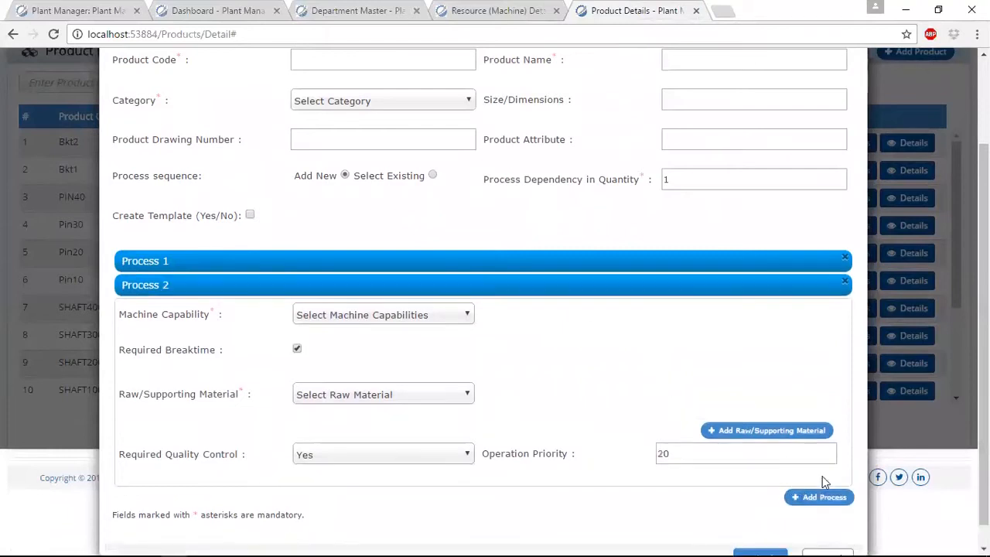
pyautogui.click(824, 498)
pyautogui.click(829, 526)
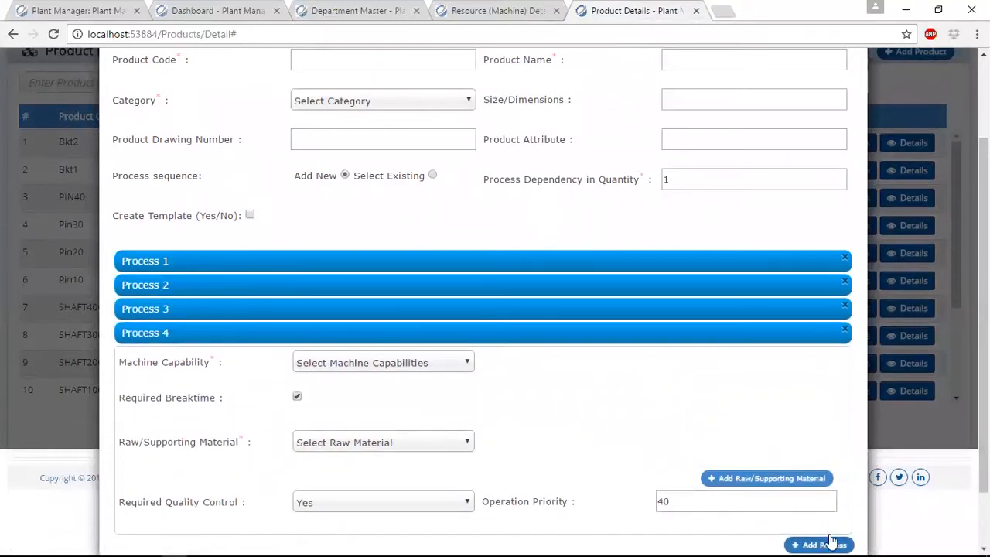
pyautogui.moveTo(832, 544); pyautogui.dragTo(807, 475)
pyautogui.click(823, 529)
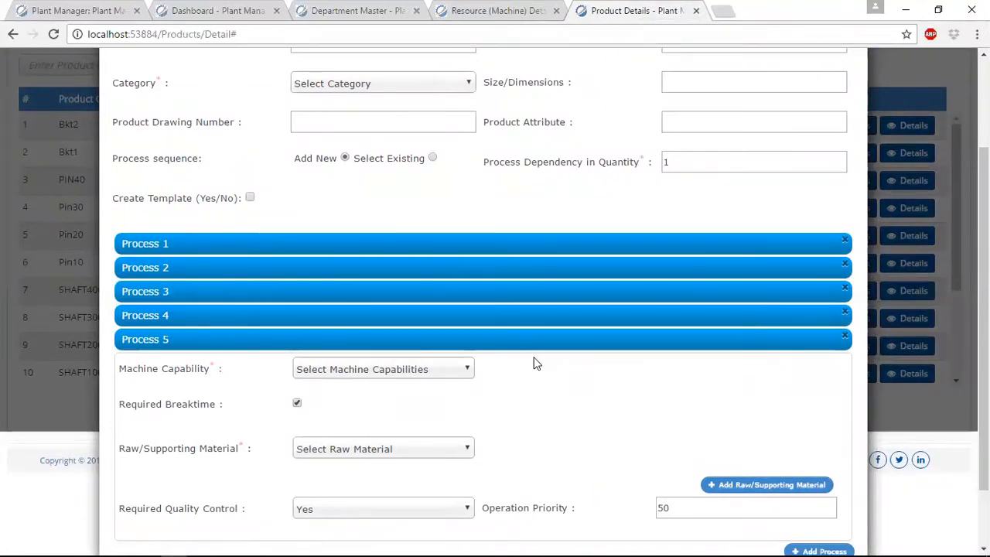
# - Set Process 1's machine capability to Cutting and check its Raw/Supporting Material choices
pyautogui.click(400, 245)
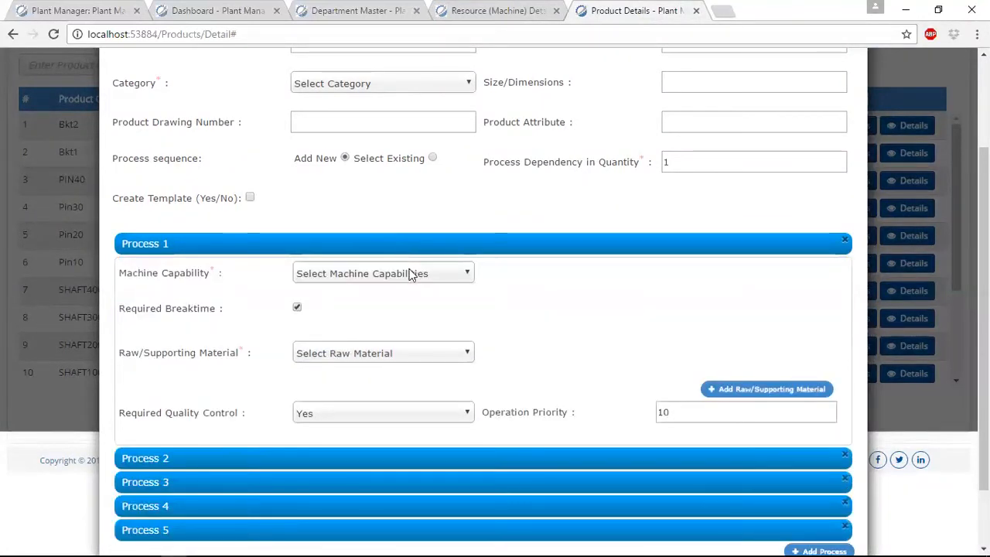
pyautogui.click(411, 274)
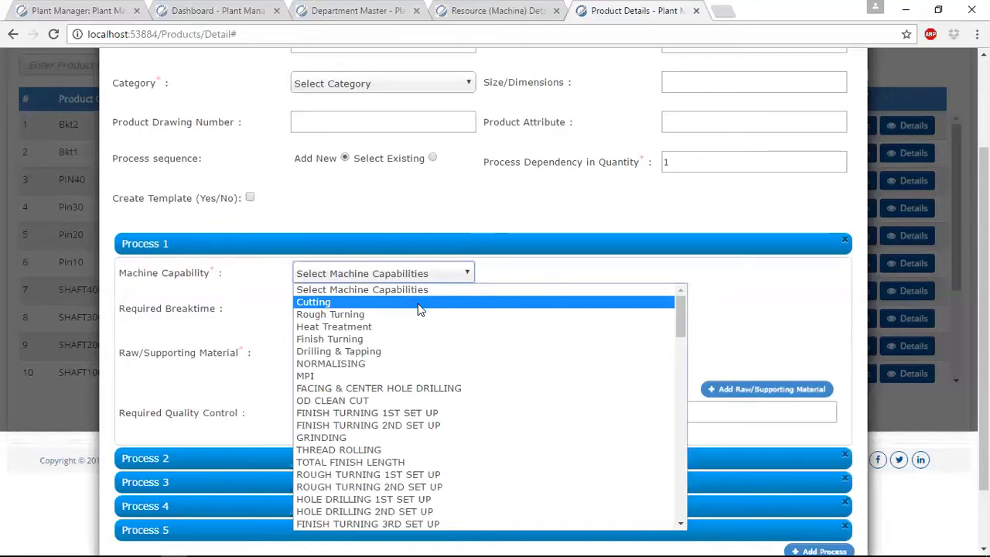
pyautogui.click(418, 304)
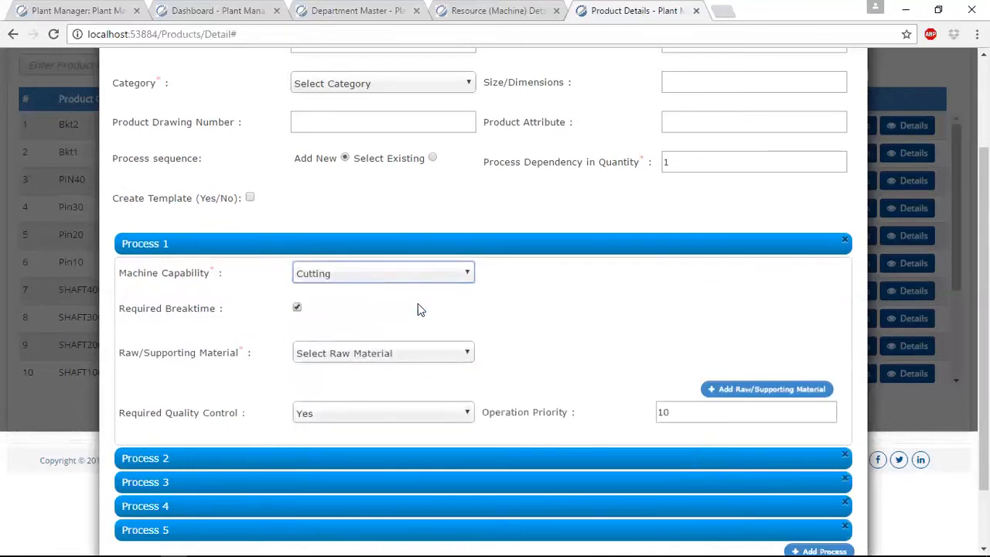
pyautogui.click(421, 353)
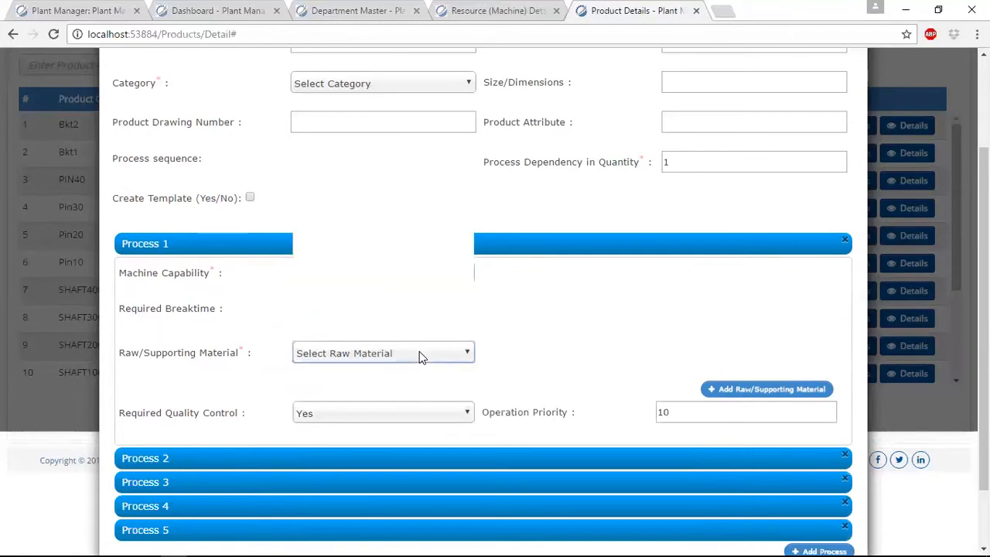
pyautogui.click(522, 307)
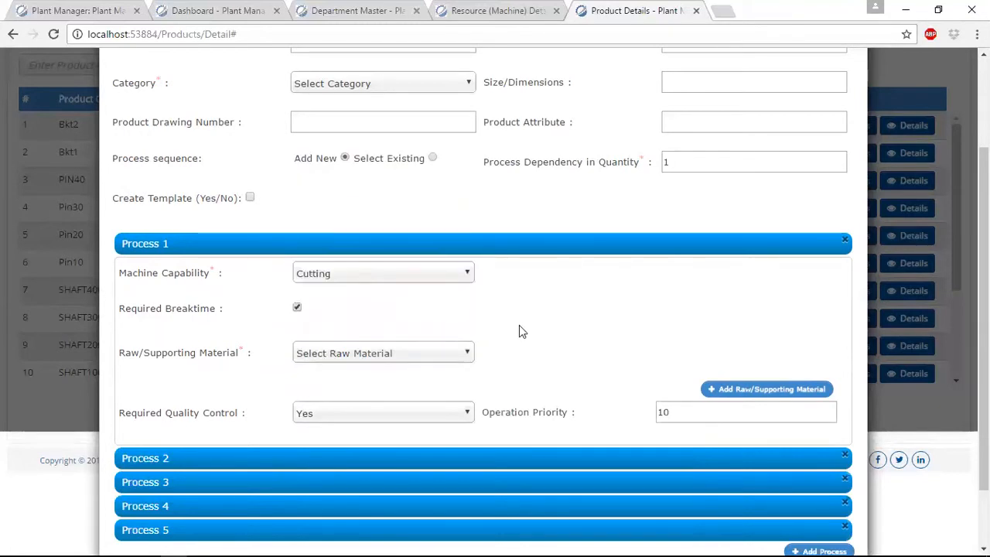
# - Check Process 1's Required Quality Control options and cancel the new product without saving
pyautogui.scroll(-2, 520, 327)
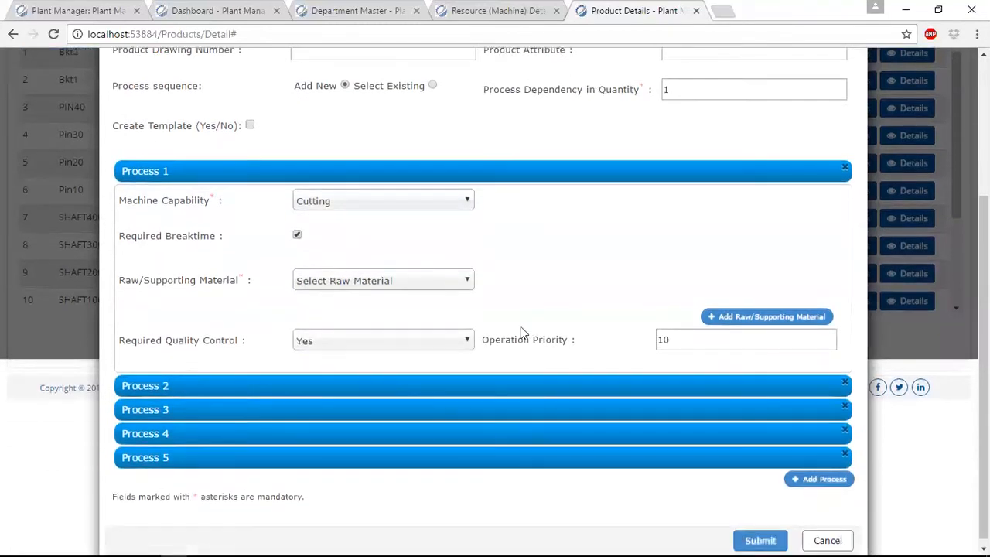
pyautogui.click(385, 339)
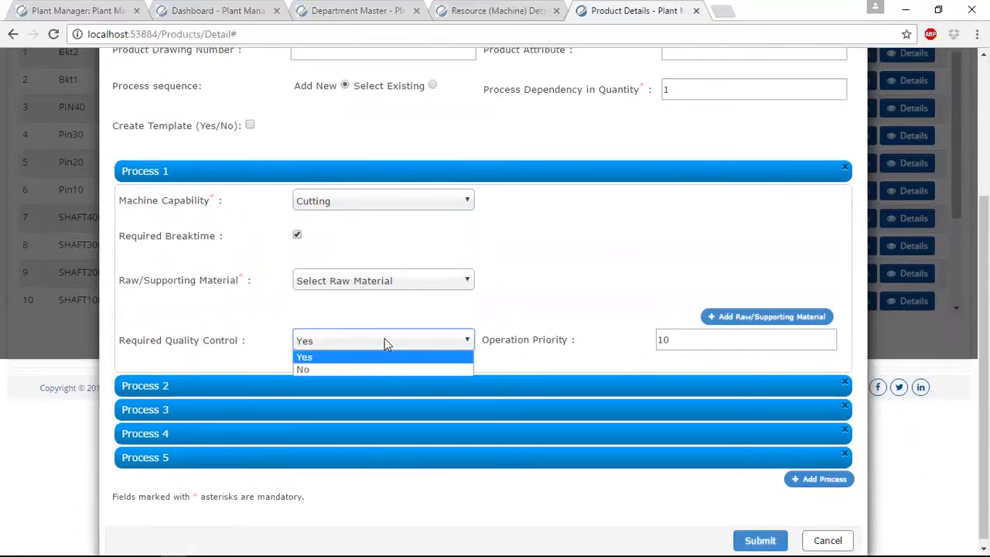
pyautogui.click(566, 296)
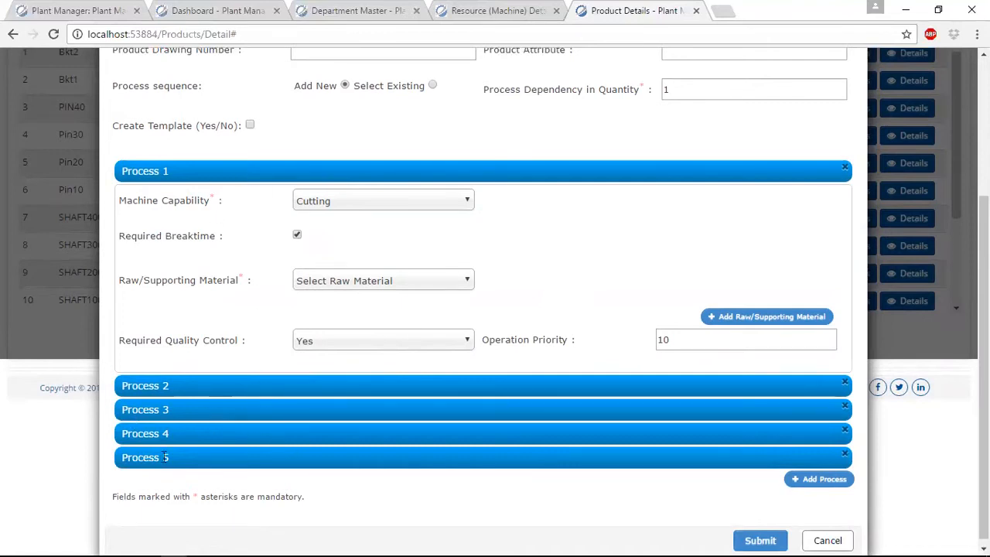
pyautogui.click(824, 541)
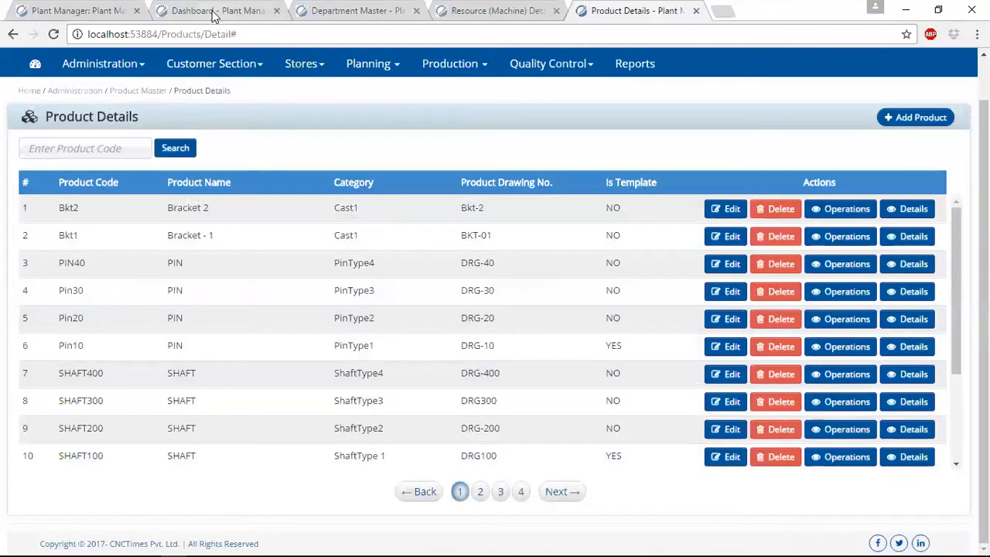
# - Review the remaining masters under Administration and open the Import Masters through Excel page
pyautogui.click(104, 67)
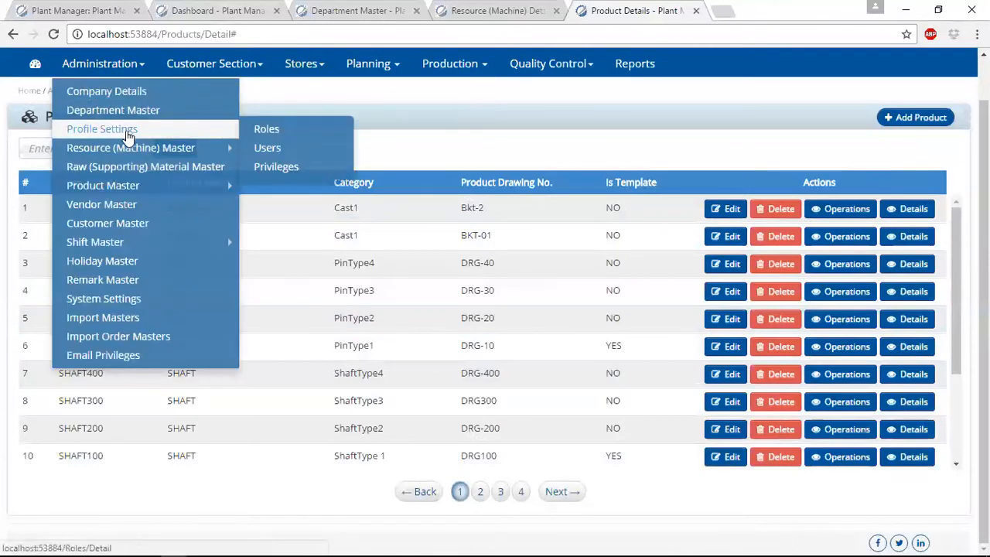
pyautogui.moveTo(133, 153)
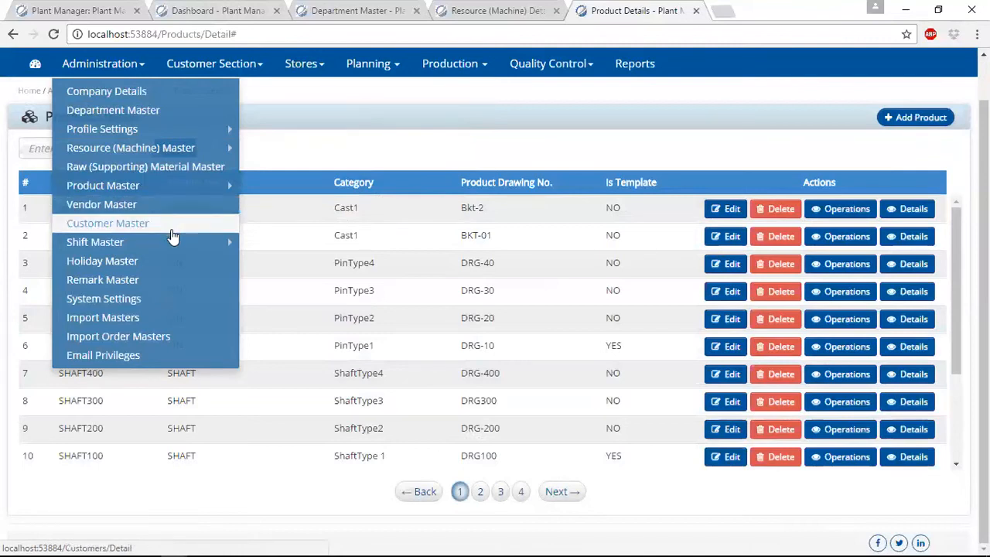
pyautogui.moveTo(177, 243)
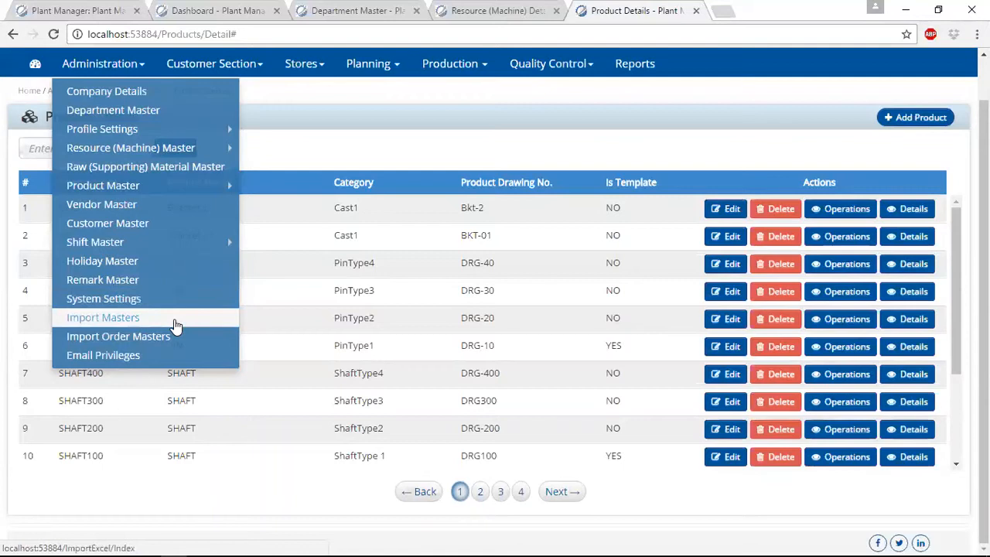
pyautogui.click(176, 325)
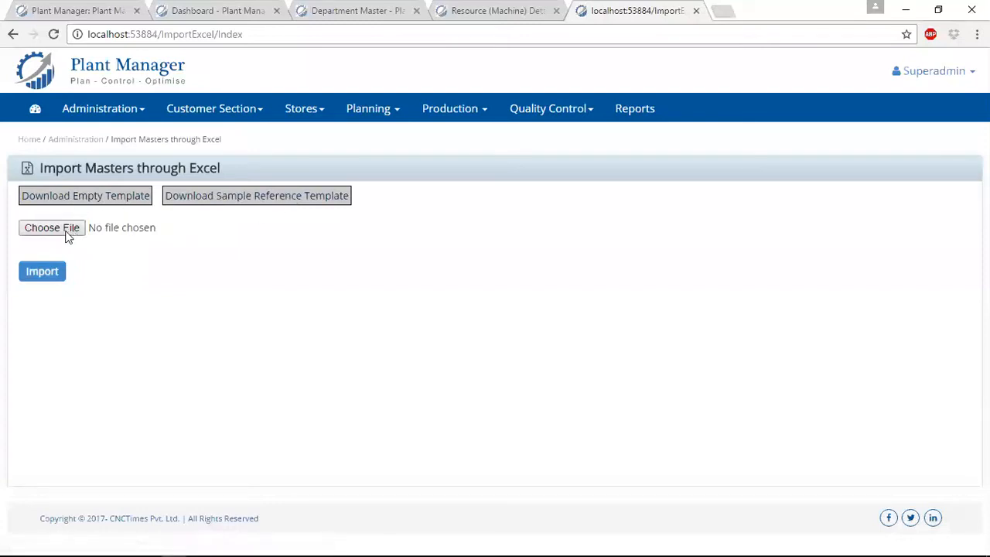
# - Open the Order Input page of the Customer Section and start adding a new order
pyautogui.click(101, 108)
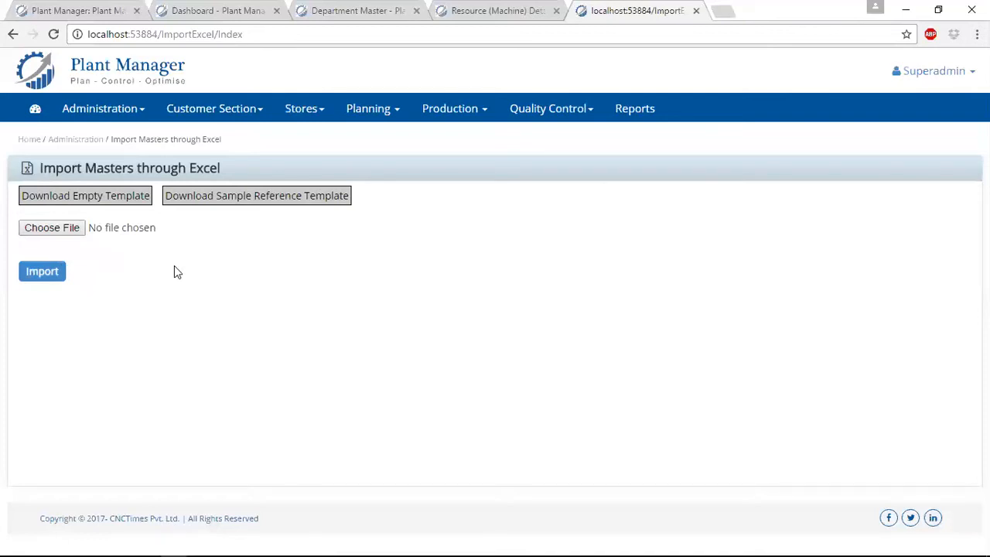
pyautogui.click(113, 109)
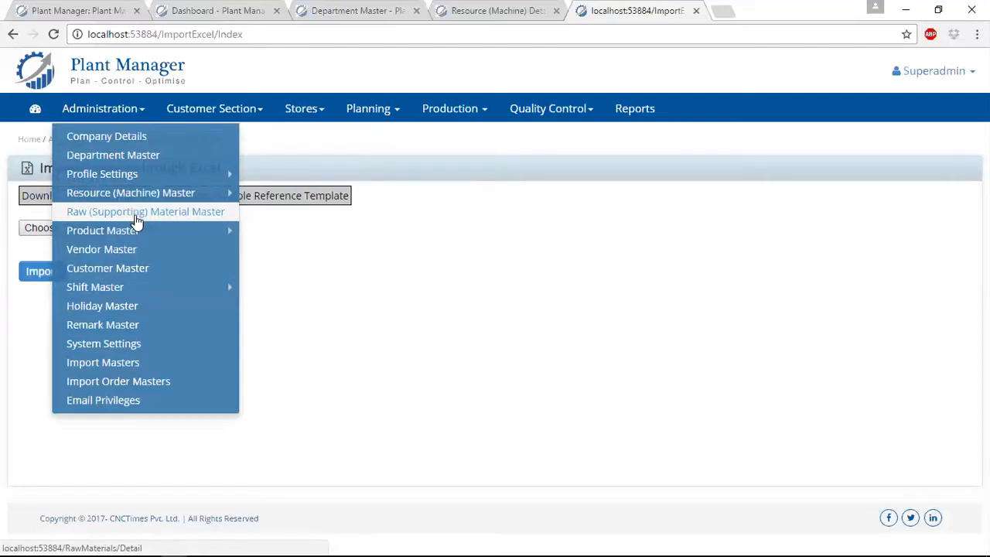
pyautogui.click(199, 113)
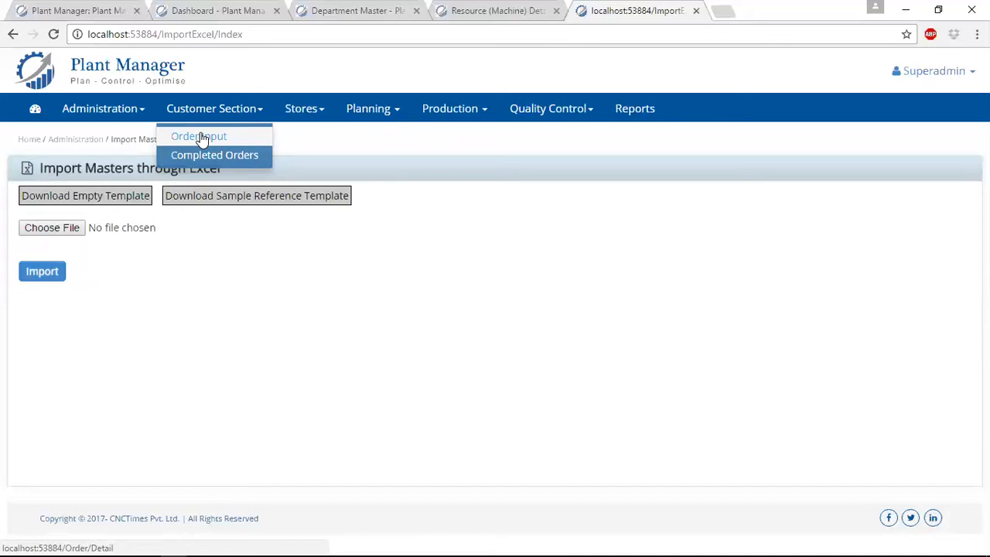
pyautogui.moveTo(129, 119)
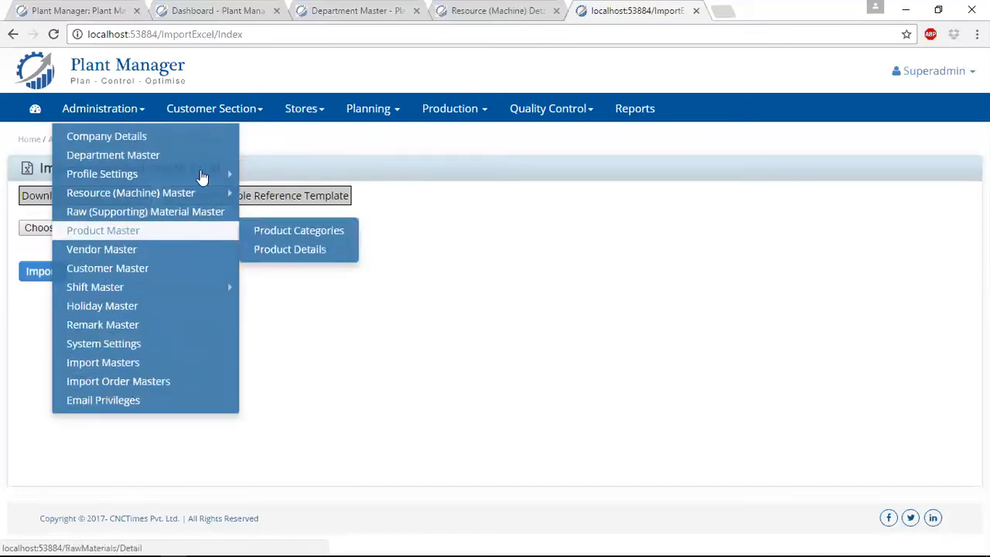
pyautogui.moveTo(234, 109)
pyautogui.click(219, 136)
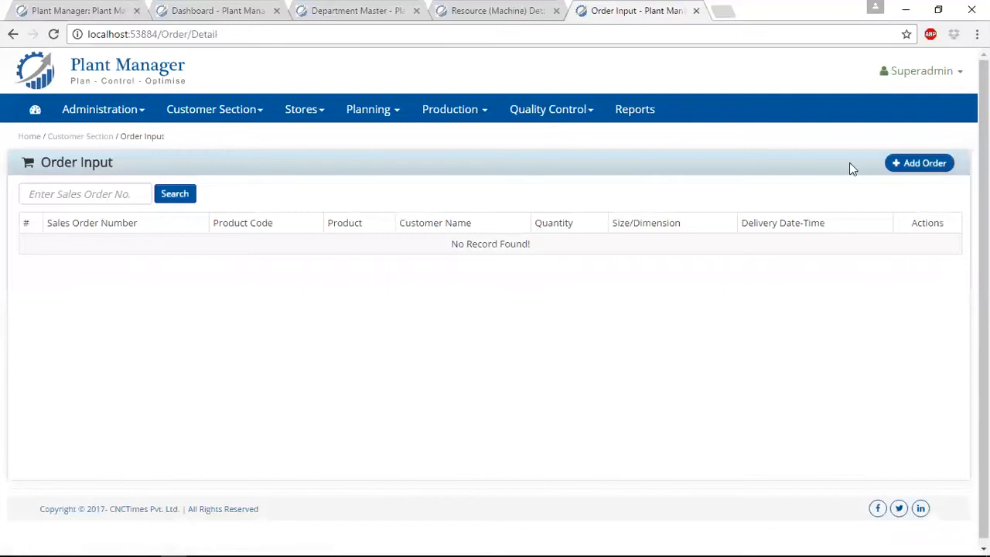
pyautogui.click(917, 170)
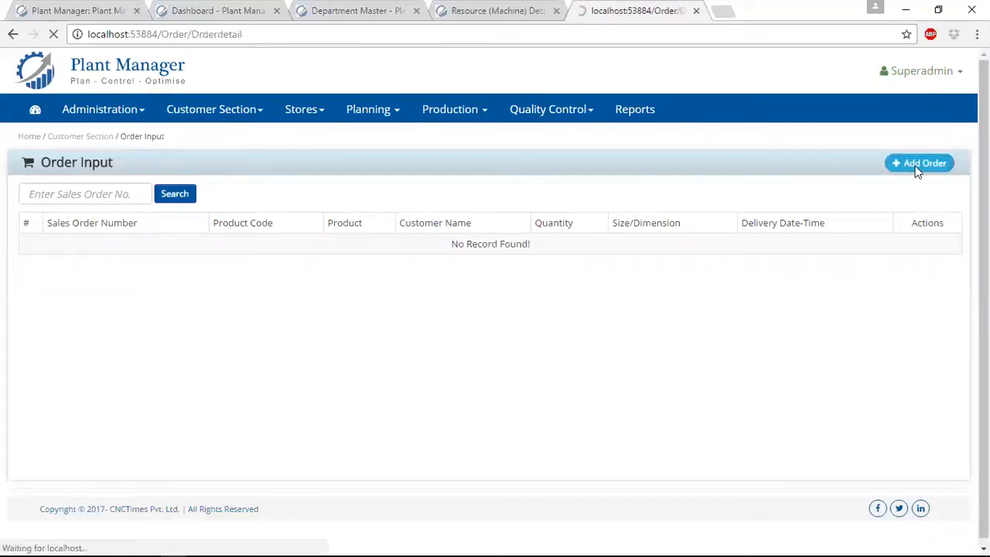
# - Review the new order's fields, including the customer choices, product code, order quantity and delivery date picker, and cancel without saving
pyautogui.click(217, 198)
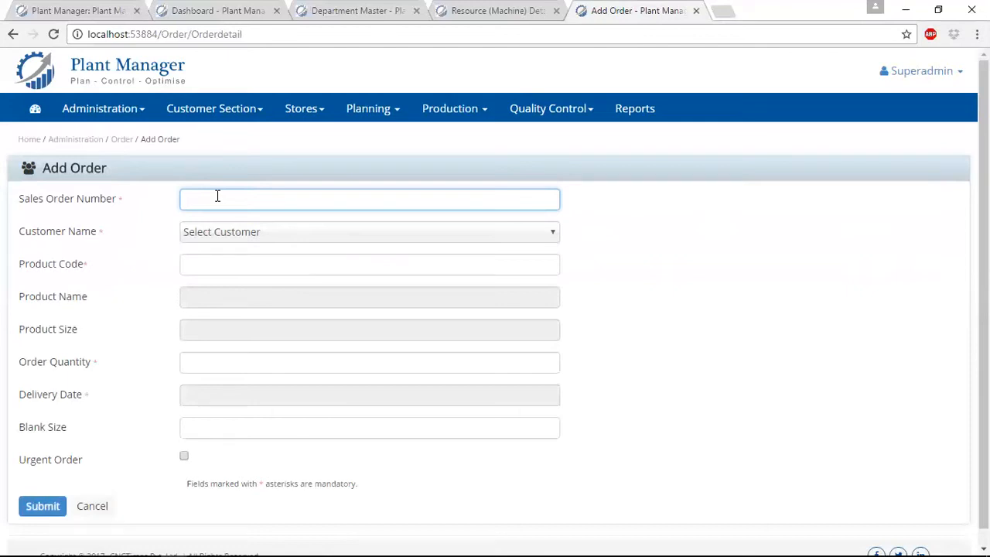
pyautogui.click(222, 233)
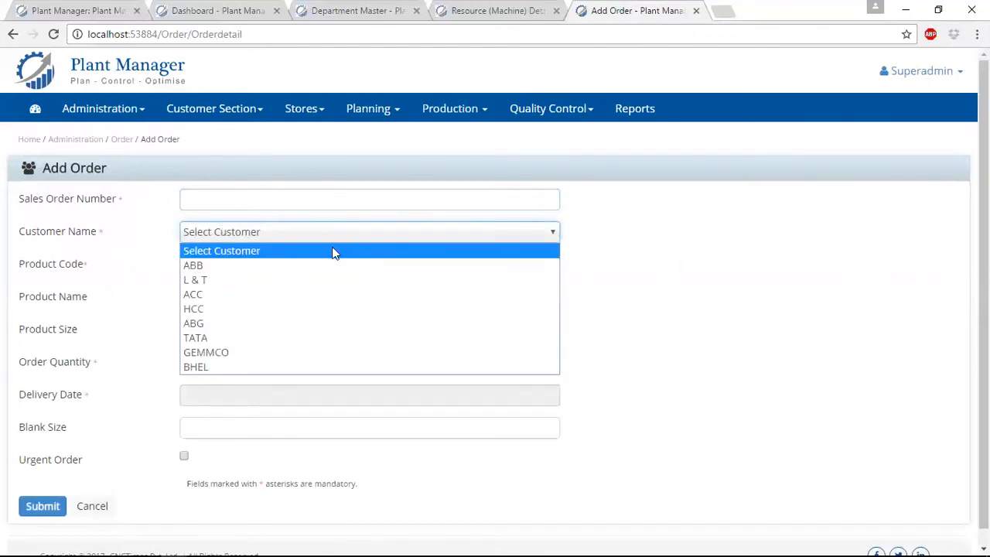
pyautogui.click(684, 292)
pyautogui.click(251, 269)
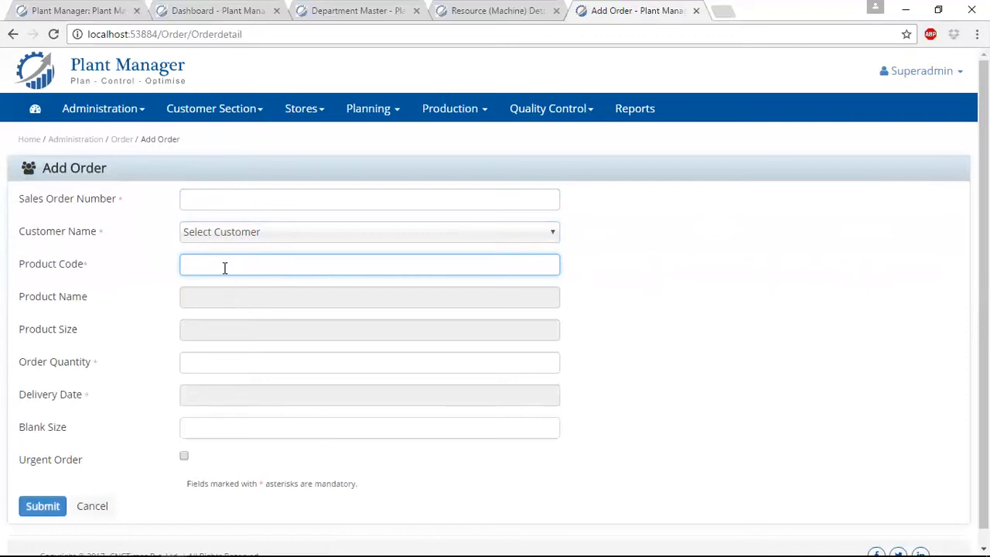
pyautogui.click(203, 362)
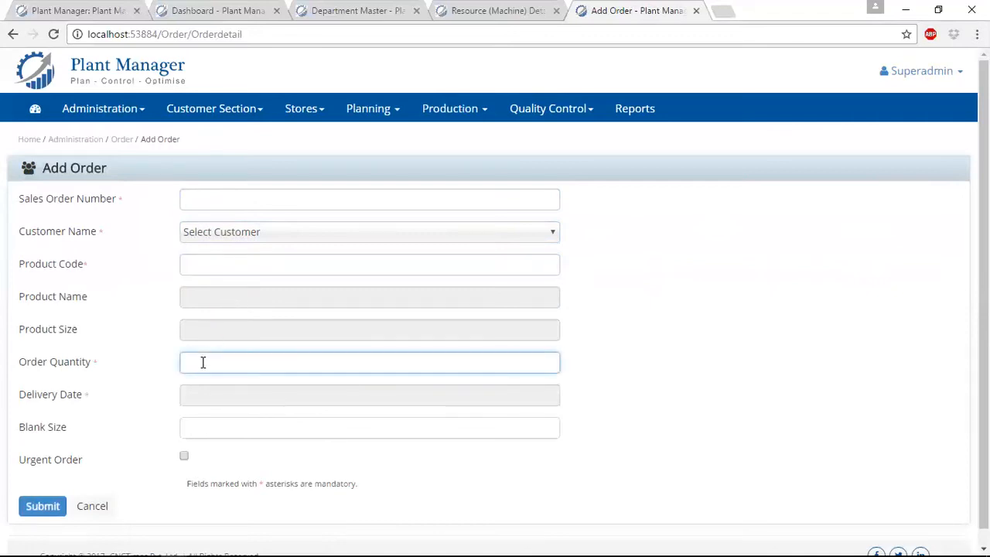
pyautogui.click(220, 401)
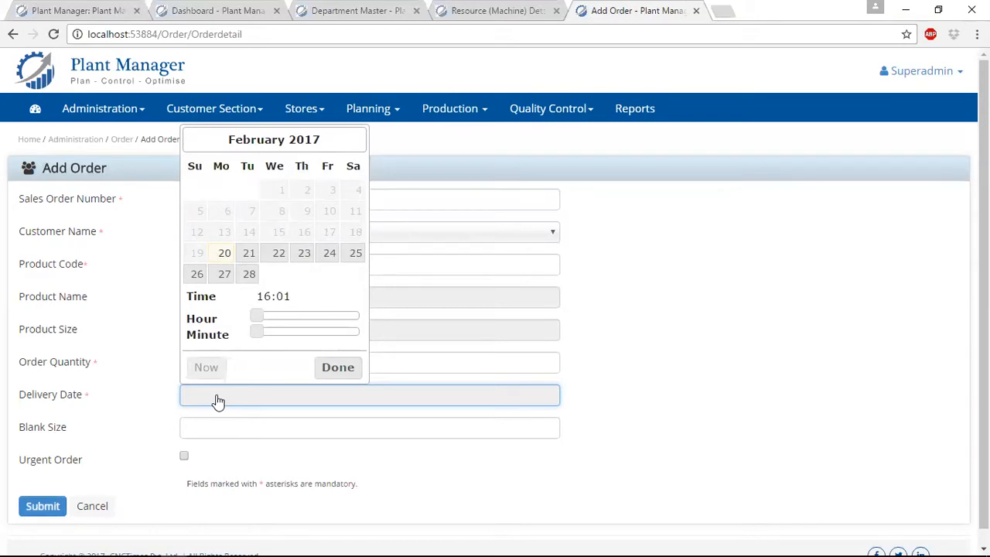
pyautogui.click(672, 403)
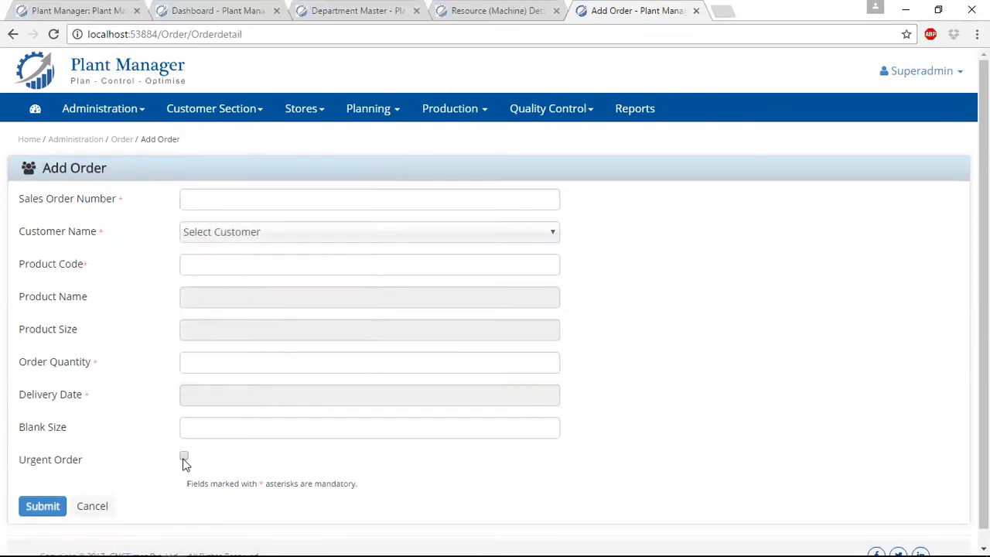
pyautogui.click(97, 511)
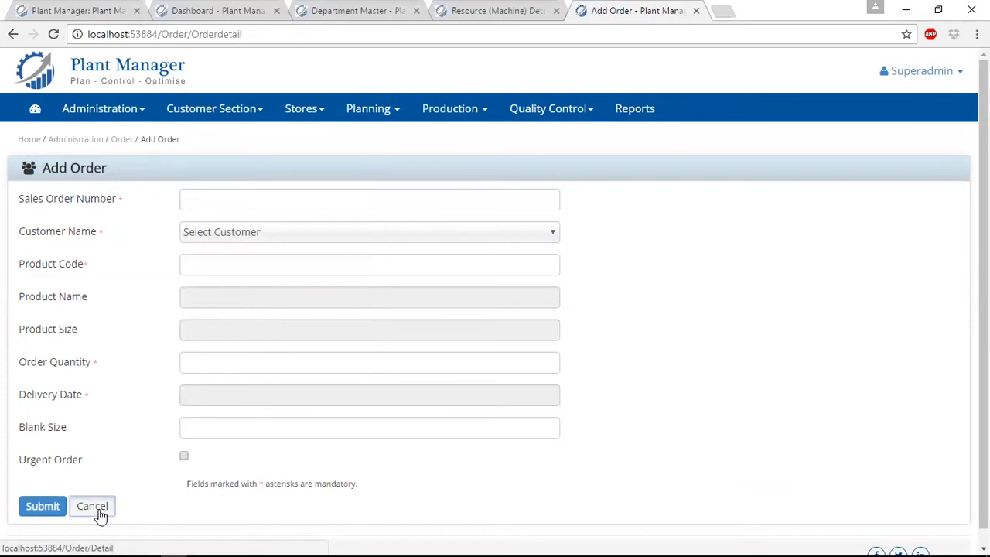
# - Open Material Availability under Stores and set EN-8, FORGING availability to No for the Pin10 order
pyautogui.moveTo(301, 115)
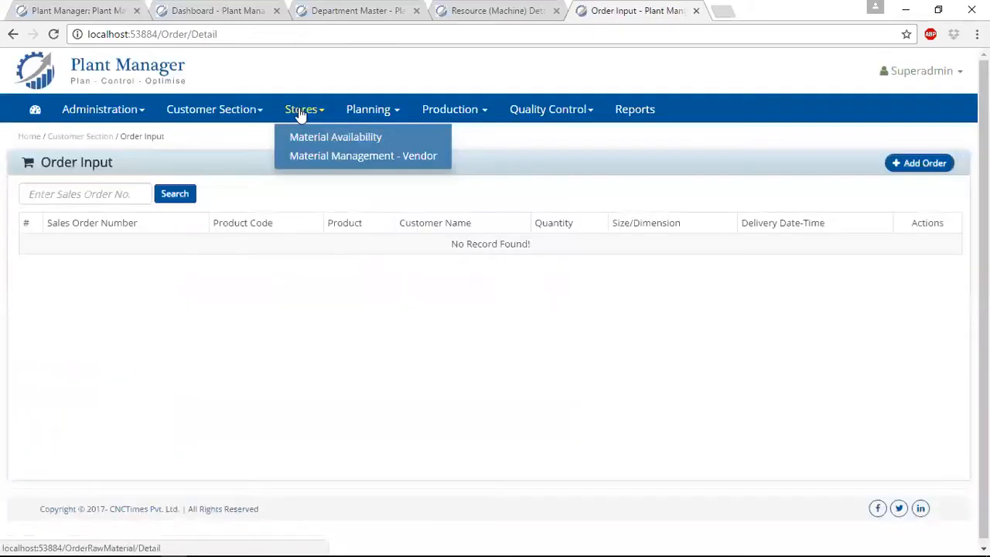
pyautogui.click(303, 141)
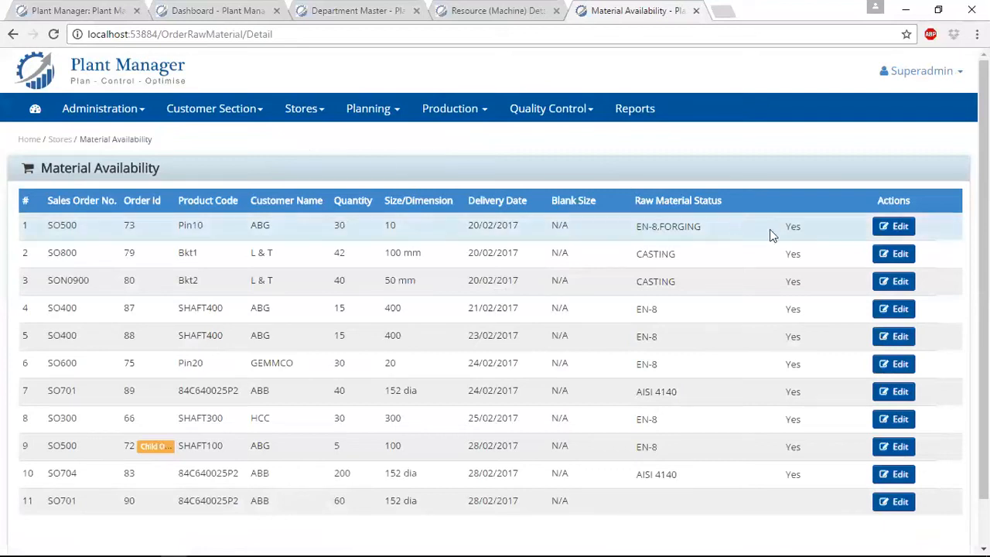
pyautogui.click(897, 228)
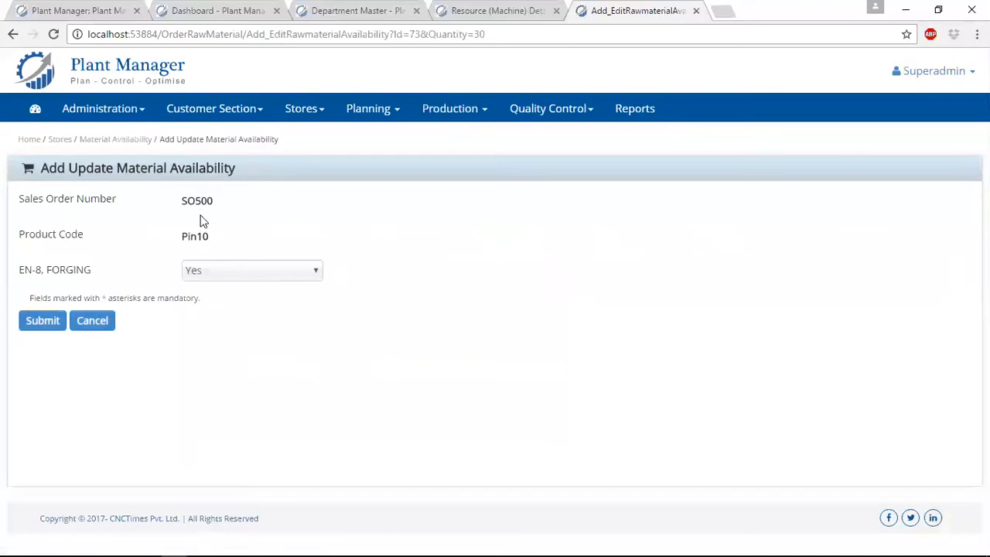
pyautogui.doubleClick(193, 201)
pyautogui.click(247, 275)
pyautogui.click(241, 287)
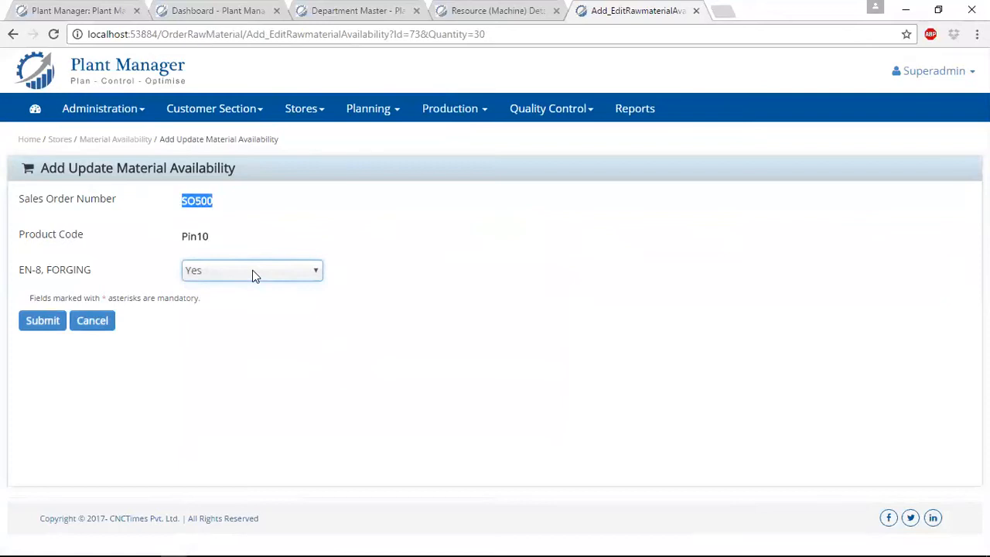
pyautogui.click(255, 275)
pyautogui.click(243, 300)
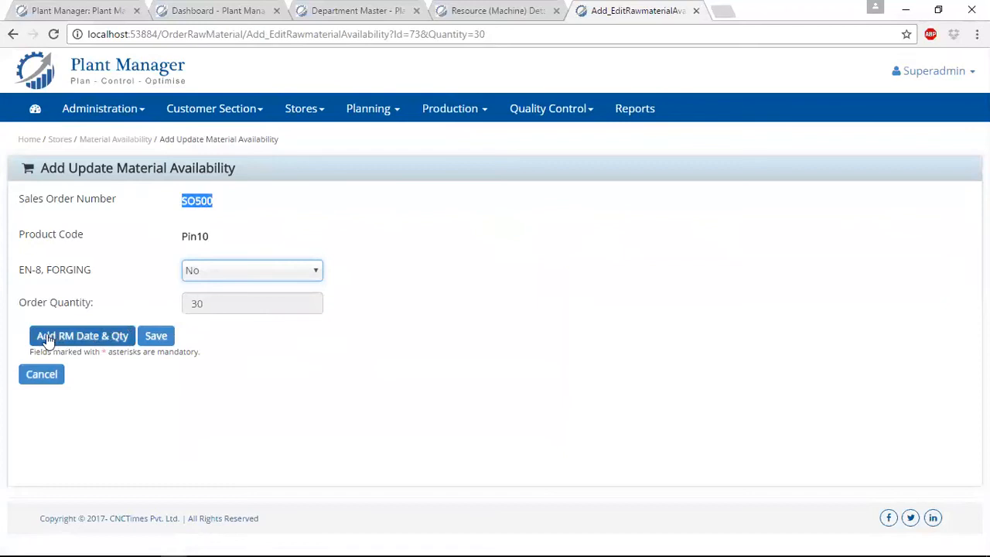
# - Add three expected raw material date and quantity rows, check their fields, and cancel the availability update
pyautogui.click(92, 338)
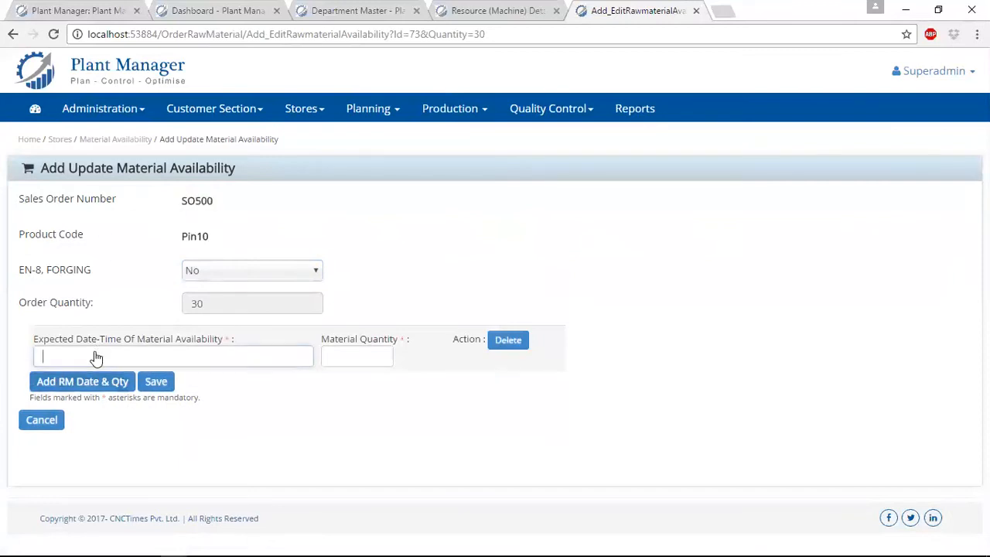
pyautogui.click(95, 357)
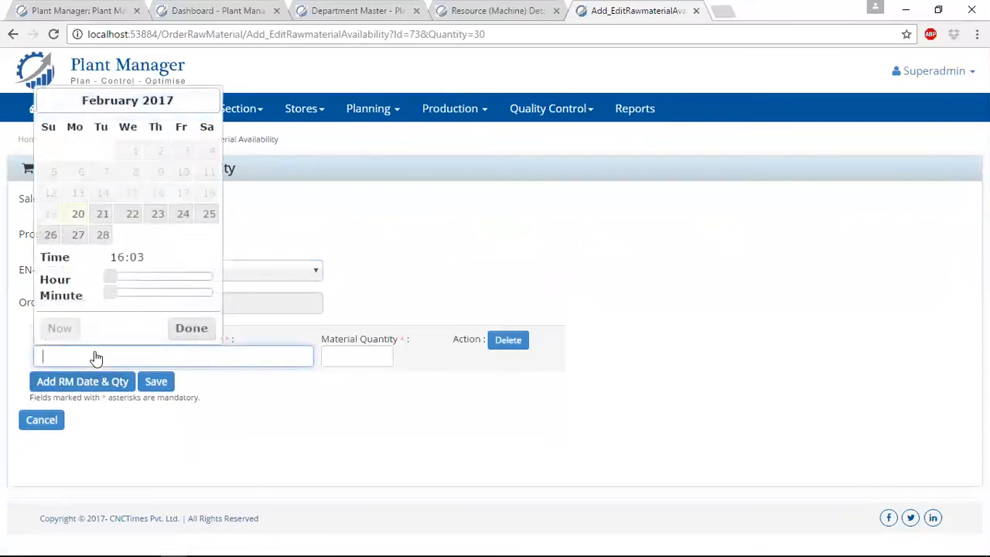
pyautogui.click(358, 356)
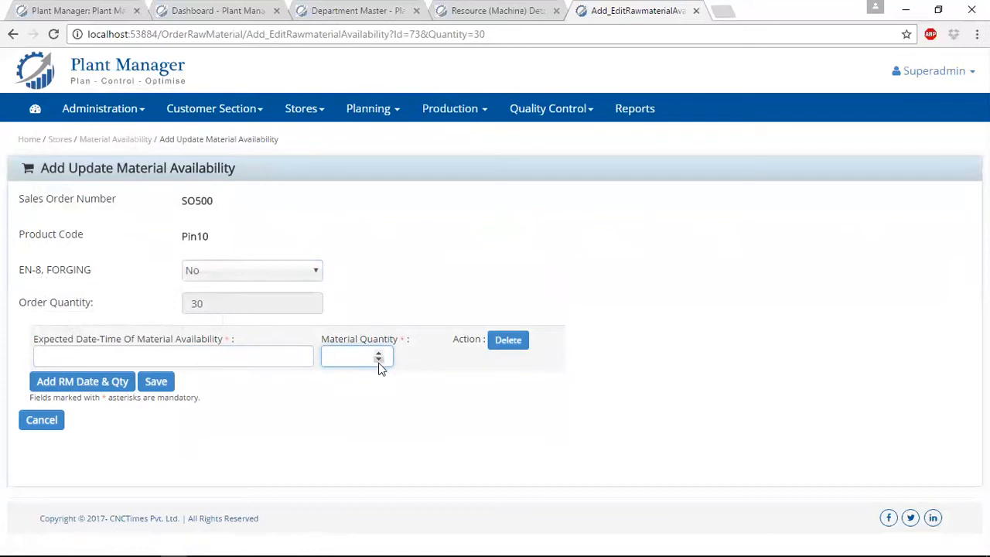
pyautogui.click(96, 381)
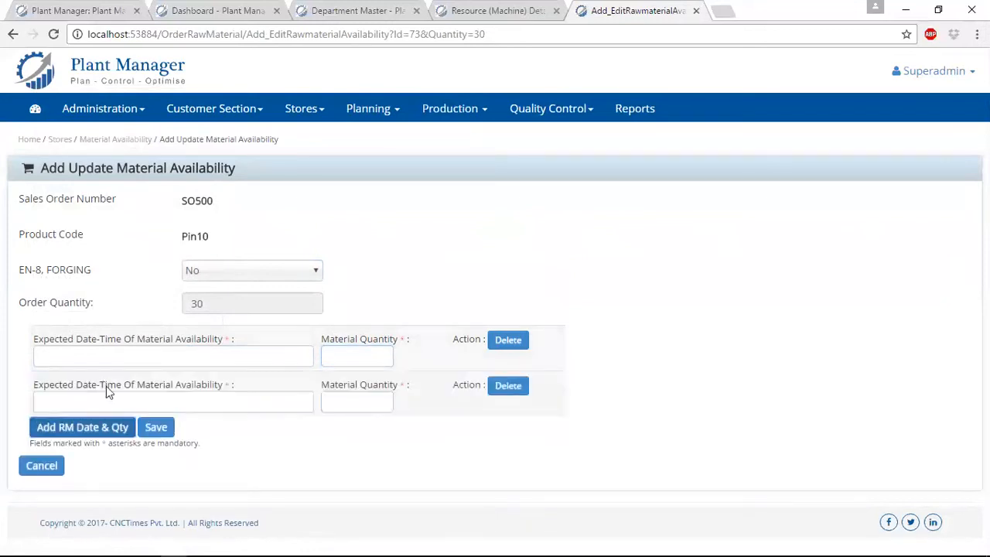
pyautogui.click(97, 432)
pyautogui.click(357, 354)
pyautogui.click(336, 400)
pyautogui.click(337, 448)
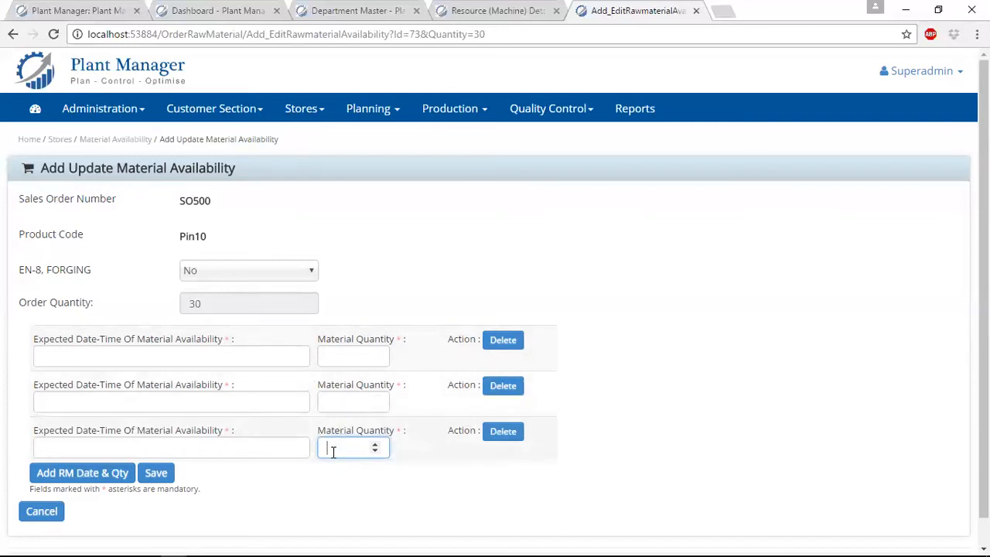
pyautogui.click(50, 519)
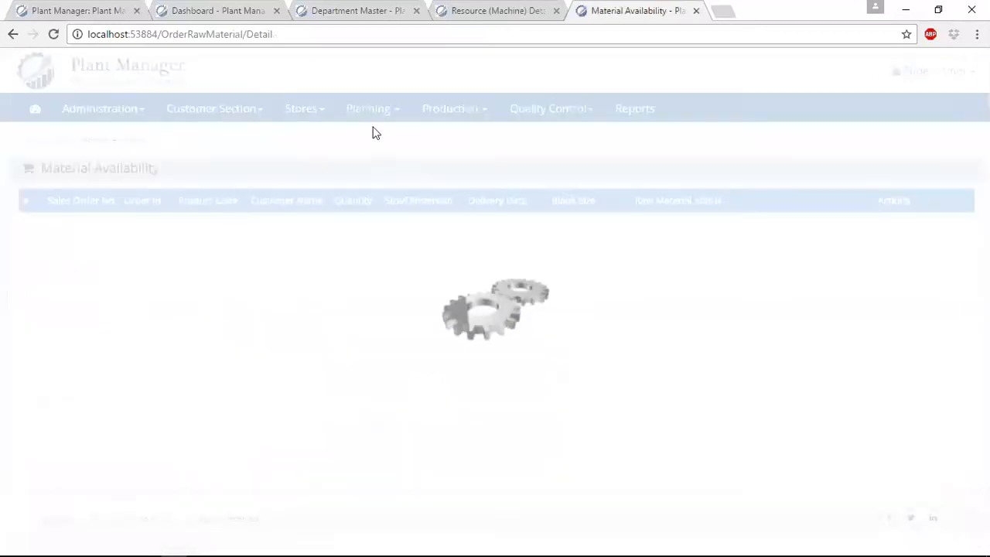
# - Open Order Planning (Scheduling) and look through the list of pending orders
pyautogui.click(375, 116)
pyautogui.click(382, 137)
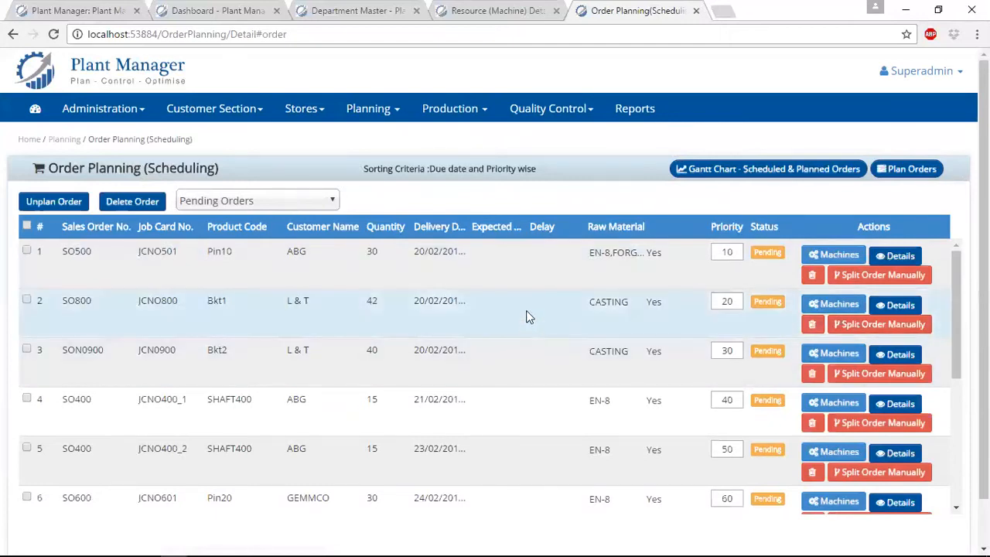
pyautogui.scroll(-2, 527, 314)
pyautogui.scroll(2, 557, 301)
pyautogui.scroll(-3, 551, 301)
pyautogui.scroll(4, 550, 302)
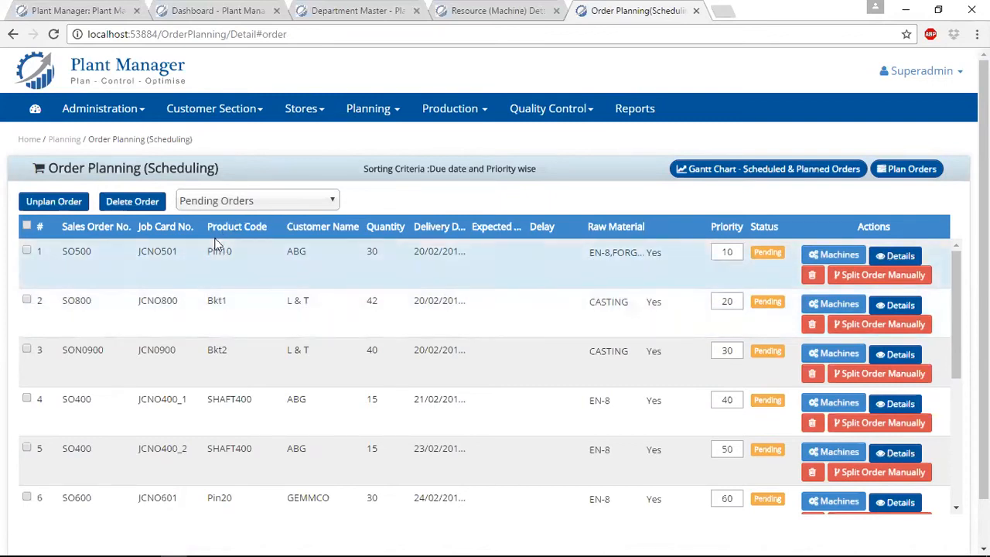
# - Open the machine selection for the Pin10 order and the Capacity Calculator of machine L-1 under Process 1
pyautogui.click(813, 256)
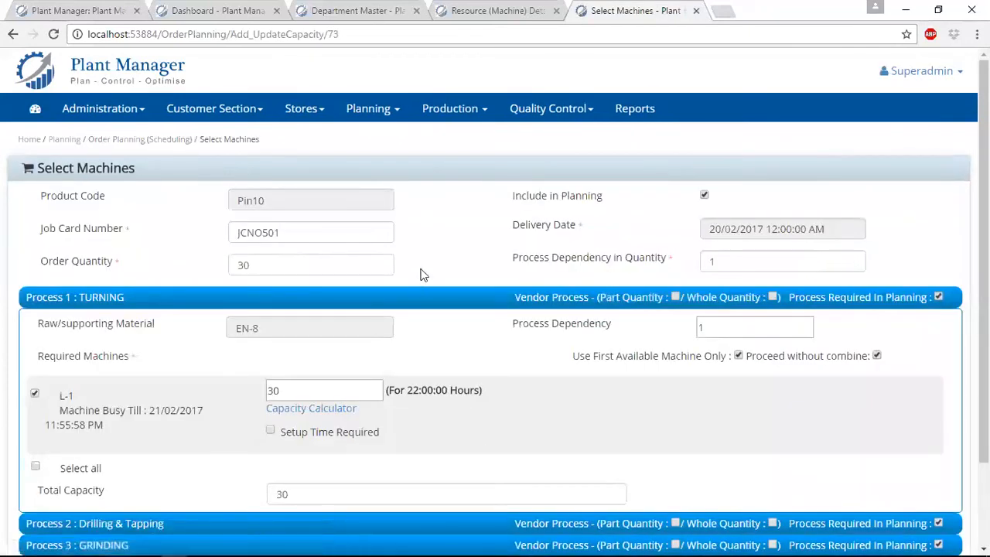
pyautogui.scroll(-1, 423, 276)
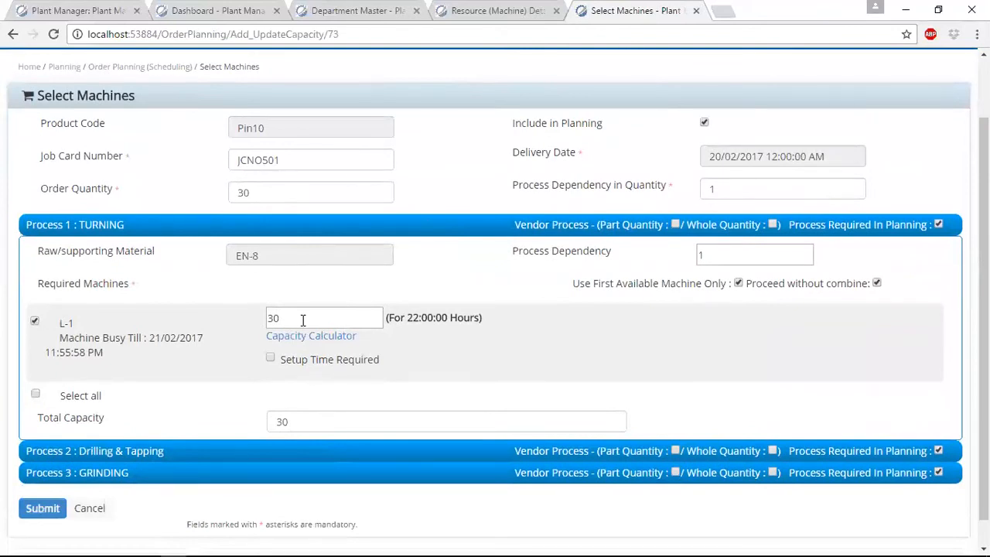
pyautogui.click(325, 337)
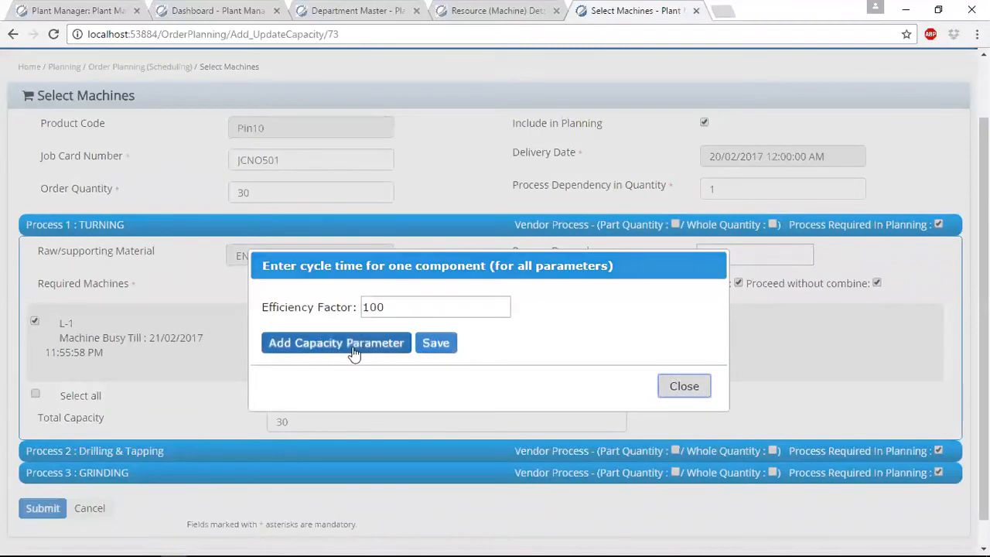
# - Add three blank capacity parameters to the cycle time calculator and close it without saving
pyautogui.click(353, 352)
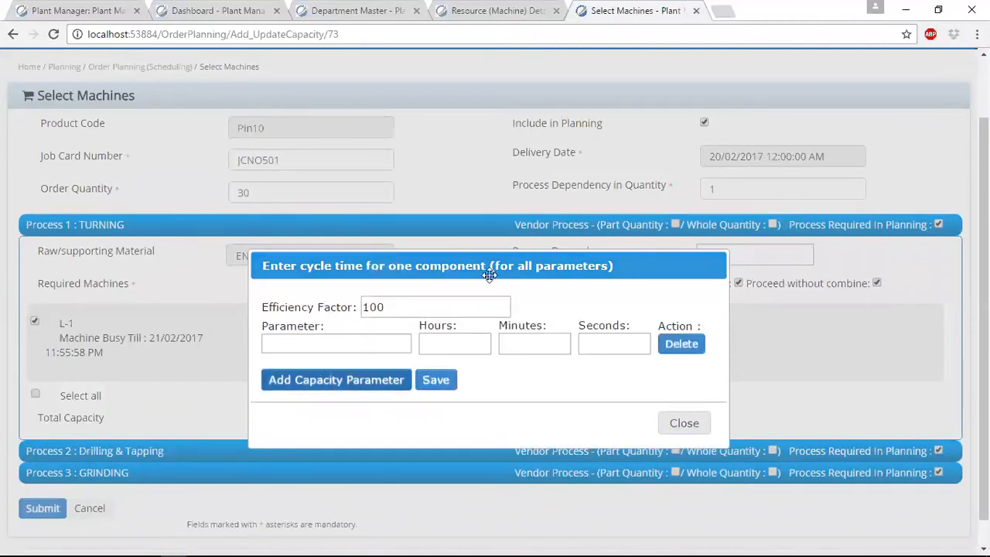
pyautogui.click(324, 343)
pyautogui.click(331, 382)
pyautogui.click(318, 421)
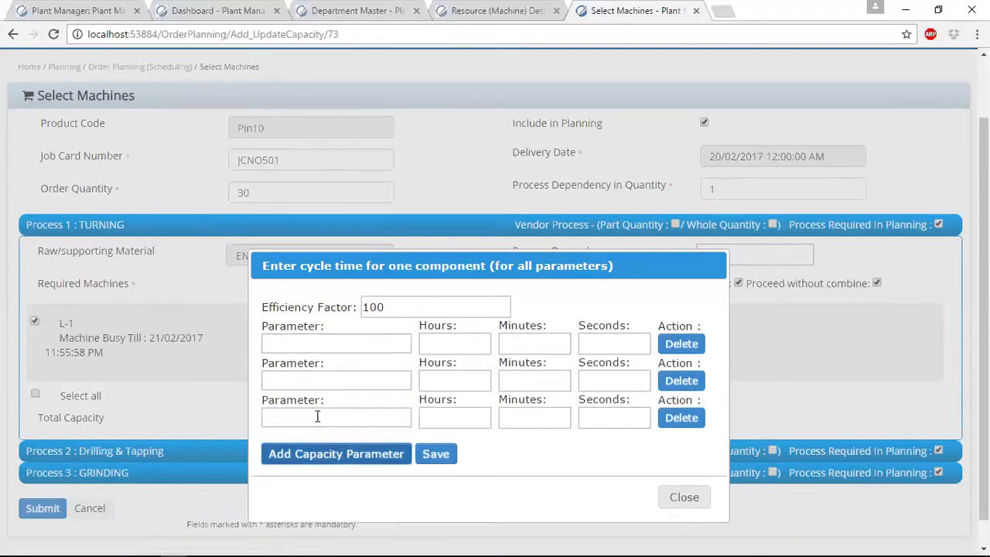
pyautogui.click(685, 498)
# - Check the hours given for L-1's capacity in Process 1, and expand Process 2: Drilling & Tapping to view its machines
pyautogui.click(429, 323)
pyautogui.moveTo(475, 318); pyautogui.dragTo(485, 317)
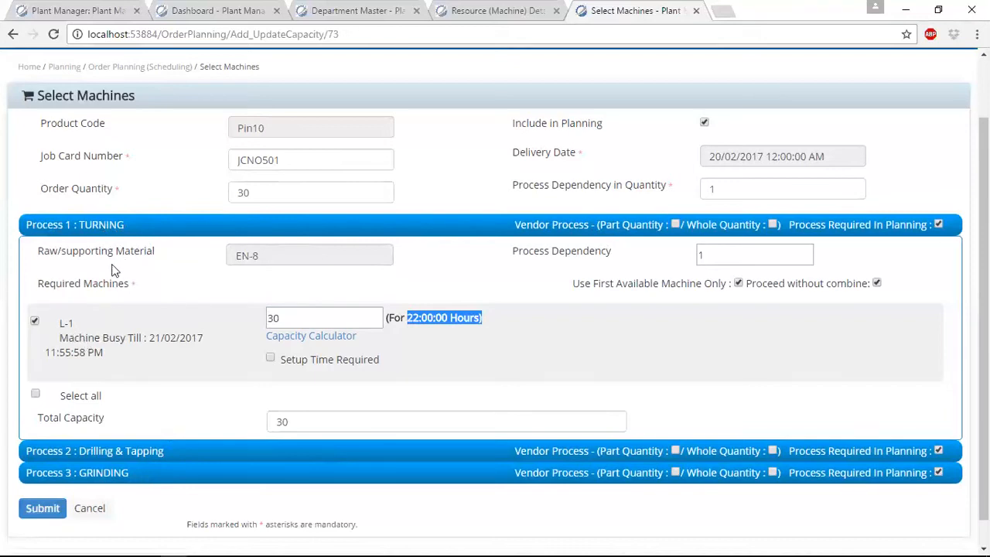
pyautogui.scroll(-1, 590, 348)
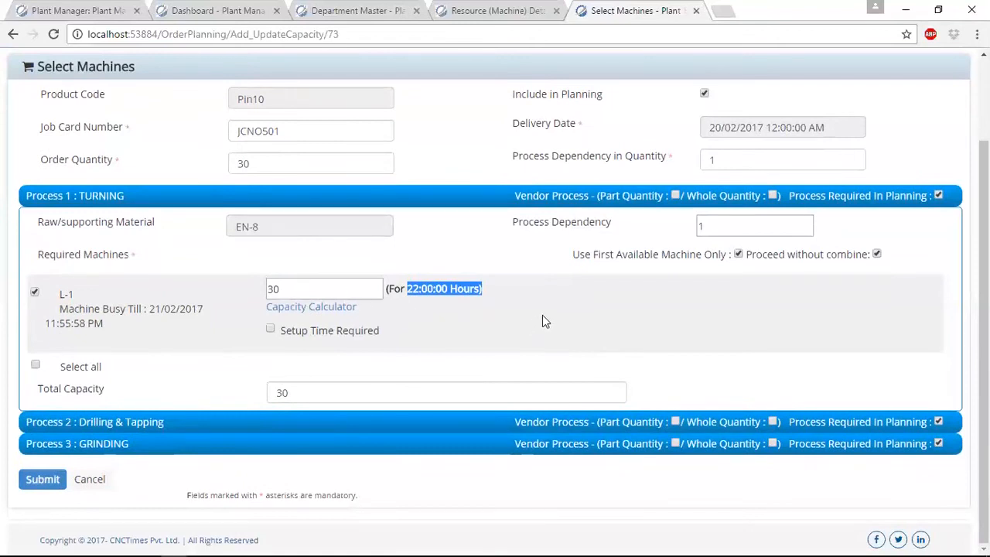
pyautogui.click(526, 275)
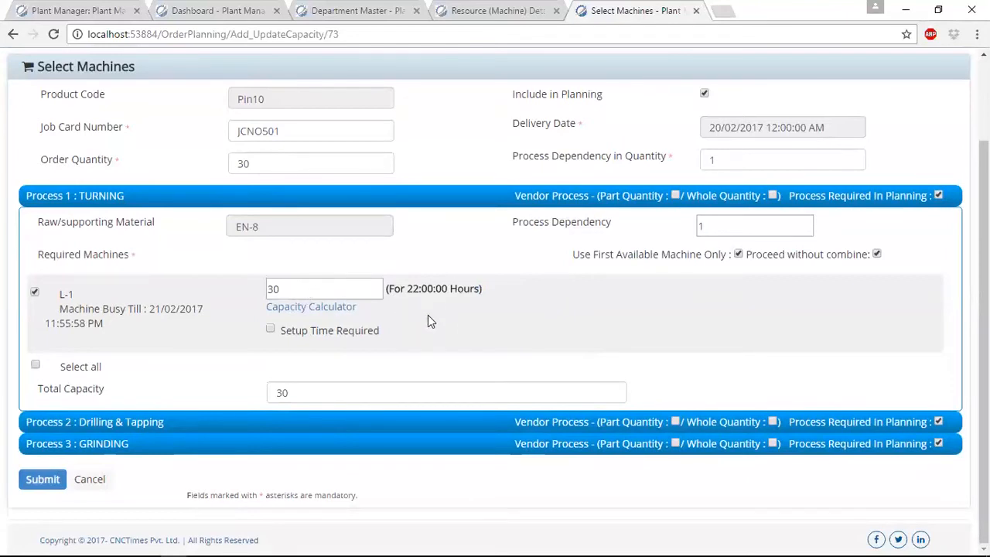
pyautogui.click(200, 422)
pyautogui.scroll(-2, 372, 353)
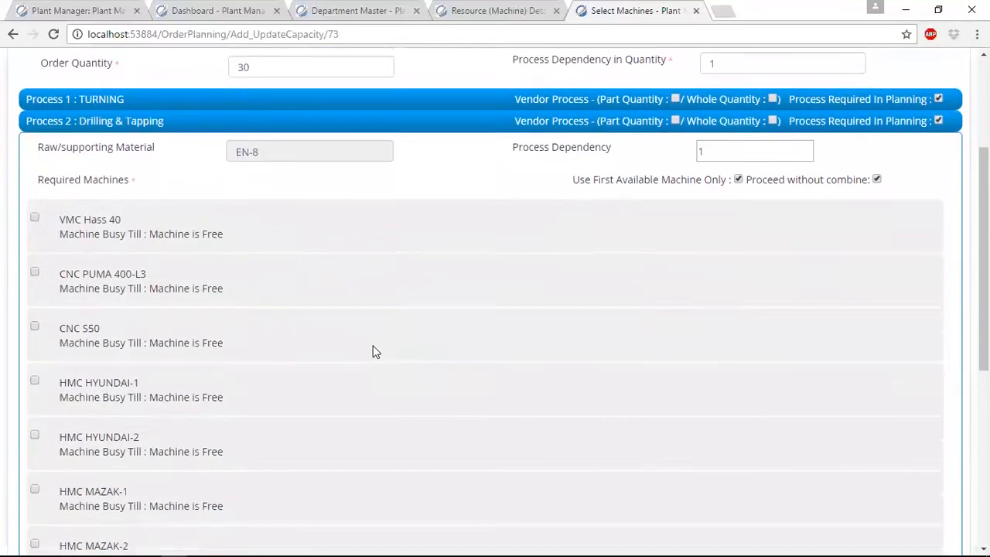
# - Tick VMC Hass 40, CNC PUMA 400-L3 and CNC S50 as required machines for Process 2, and highlight the Use First Available Machine Only option
pyautogui.scroll(1, 372, 353)
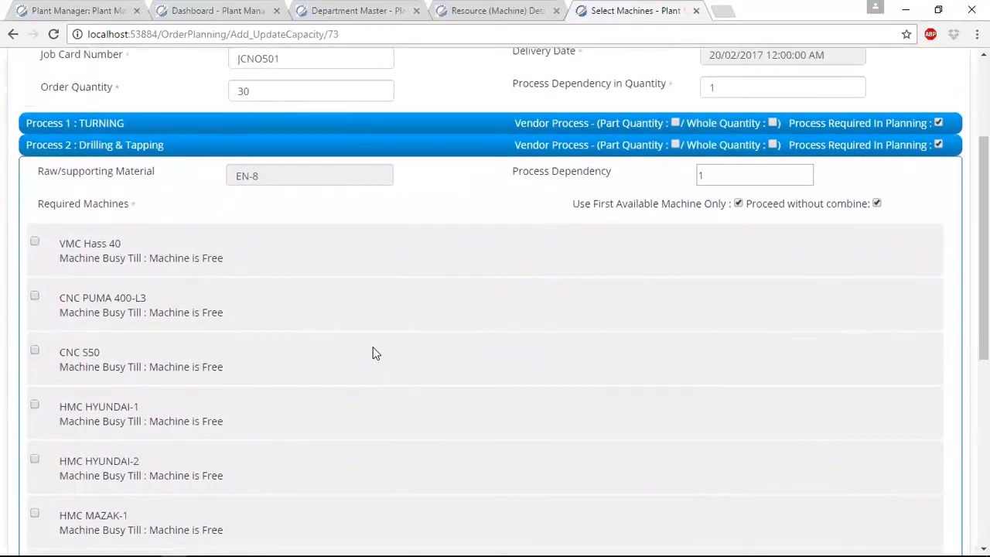
pyautogui.click(35, 242)
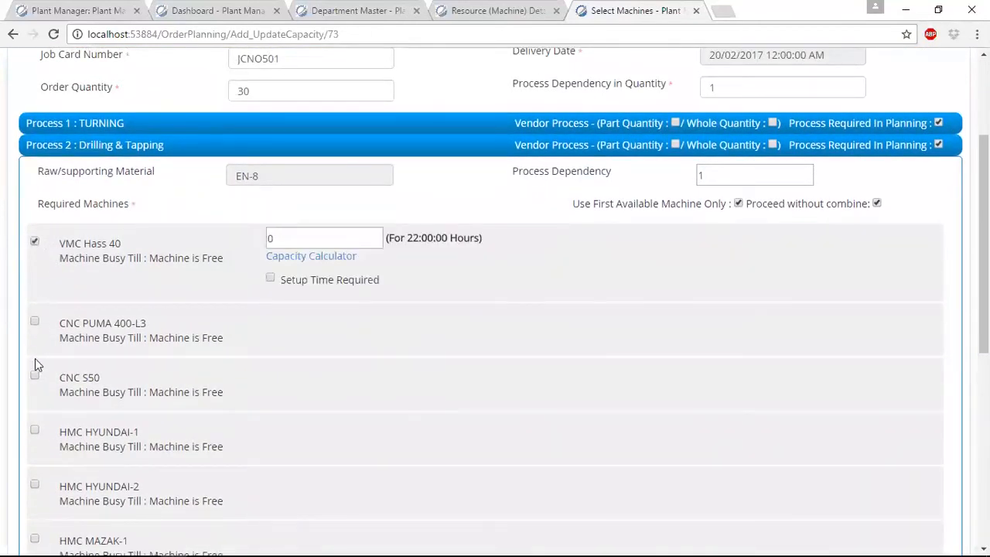
pyautogui.click(34, 320)
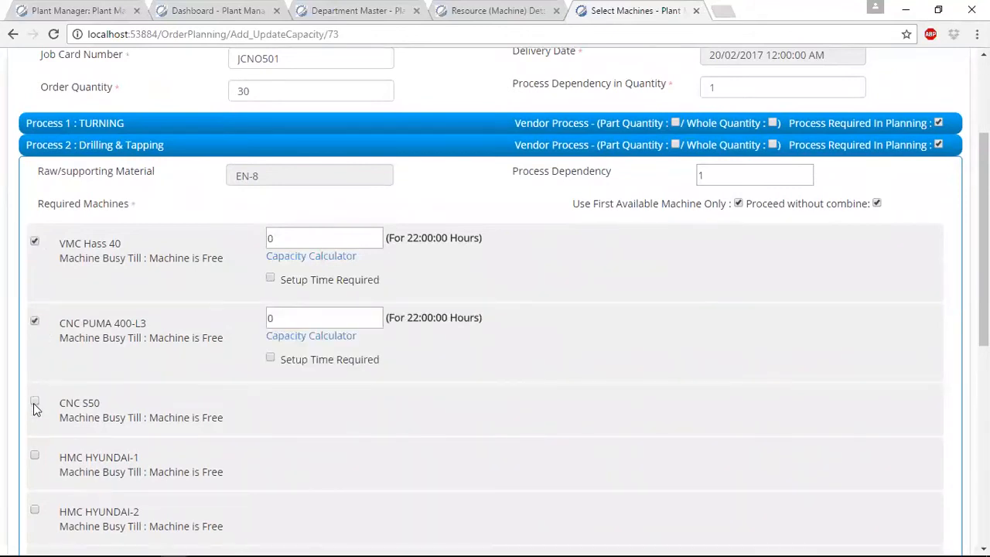
pyautogui.click(34, 402)
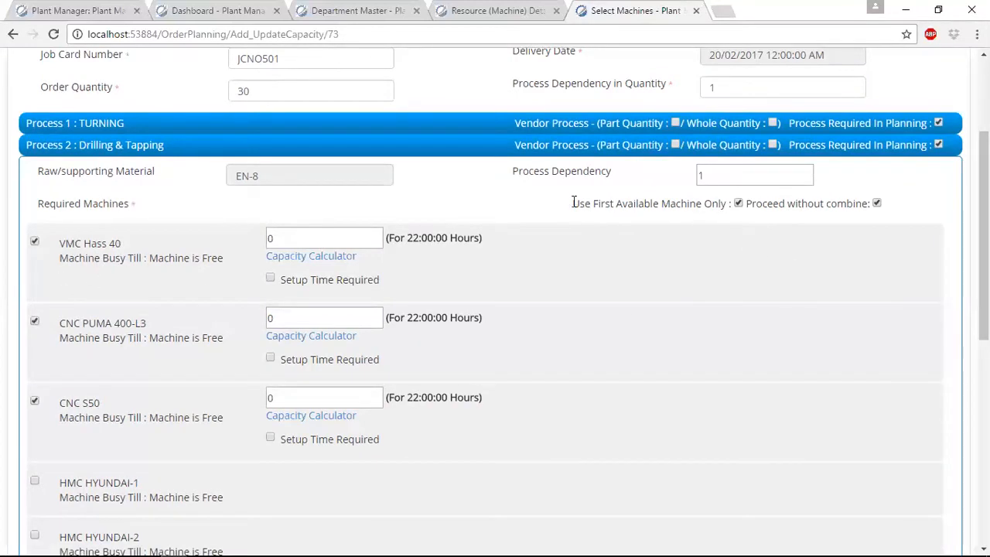
pyautogui.moveTo(575, 209); pyautogui.dragTo(725, 210)
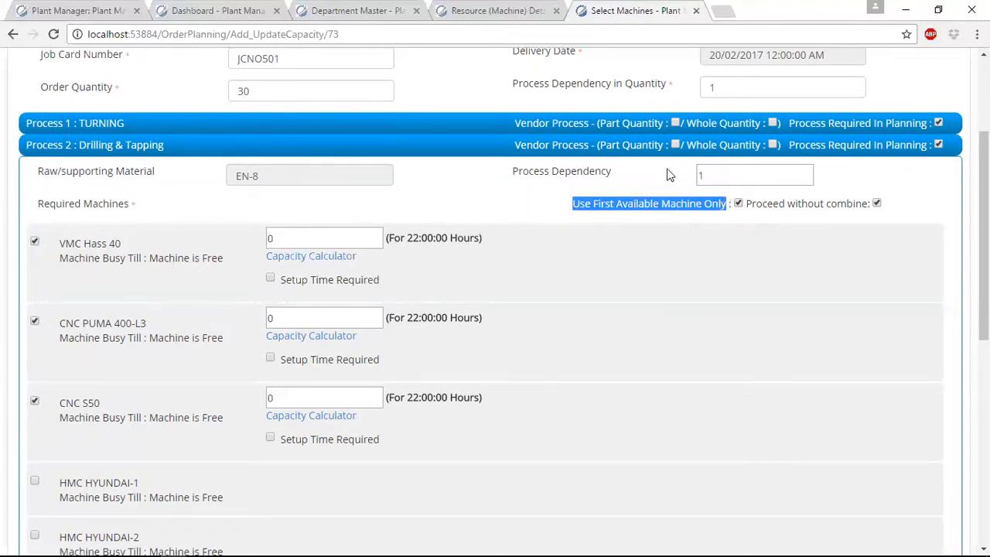
# - Point out Process 2's vendor options for part and whole quantity, review the remaining machines, and cancel the machine selection
pyautogui.click(529, 146)
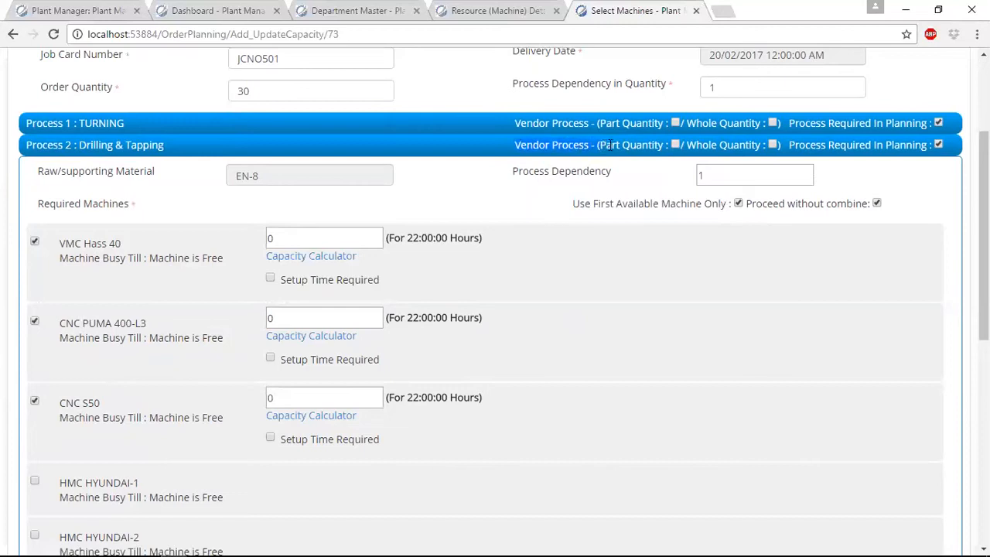
pyautogui.click(675, 145)
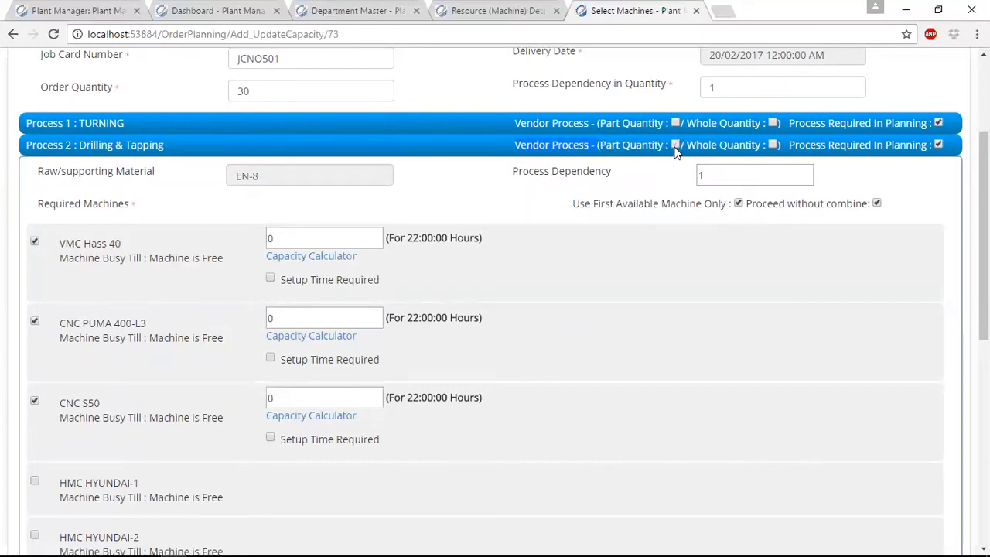
pyautogui.click(773, 144)
pyautogui.click(772, 145)
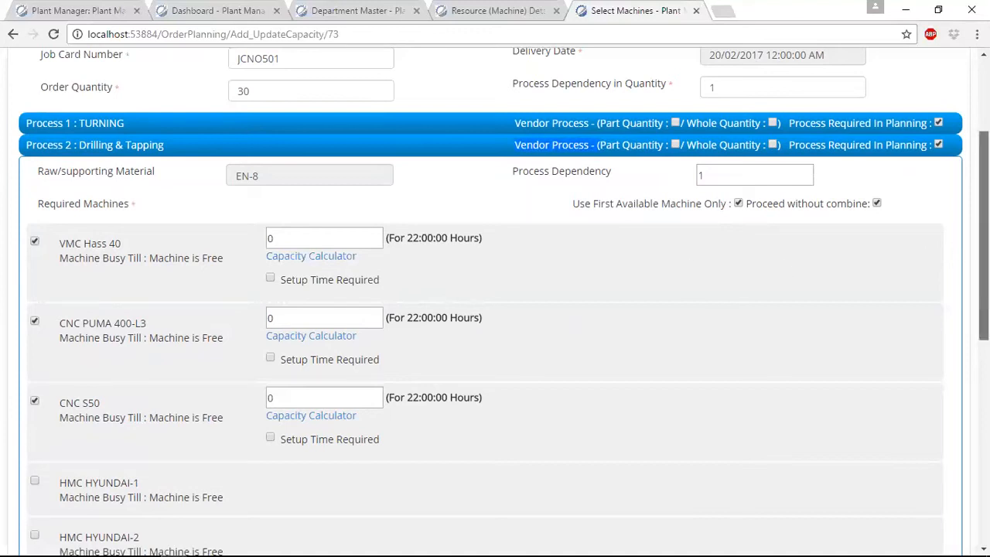
pyautogui.scroll(1, 495, 302)
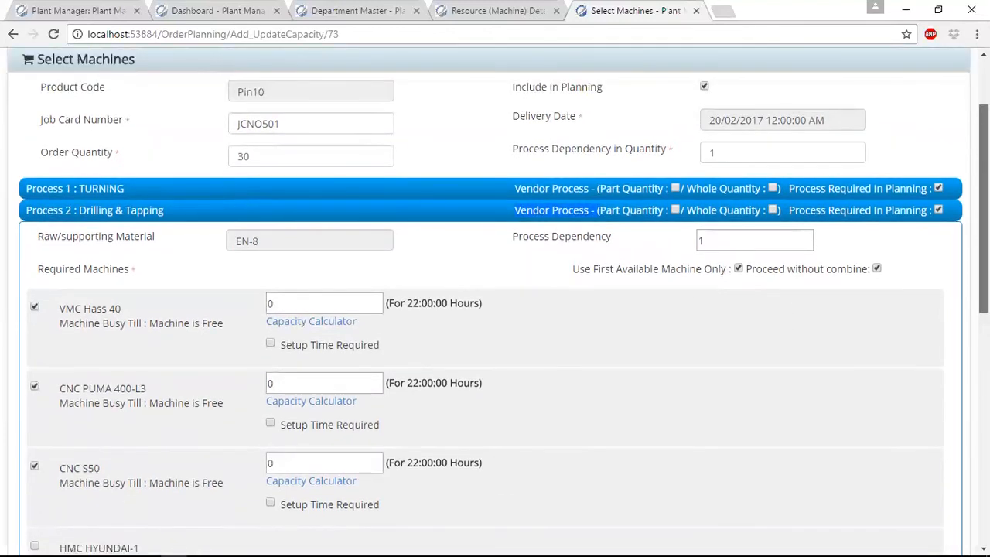
pyautogui.scroll(-7, 495, 301)
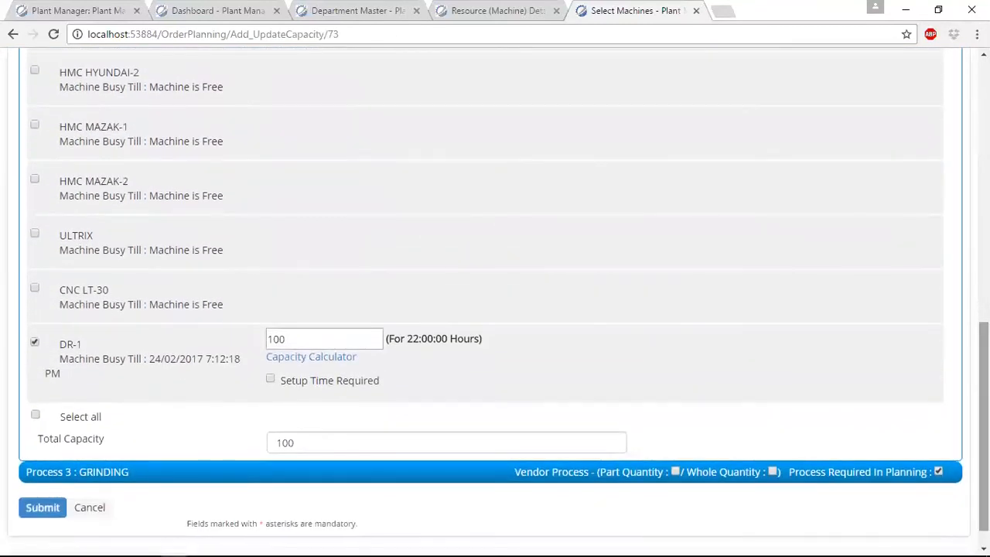
pyautogui.click(93, 512)
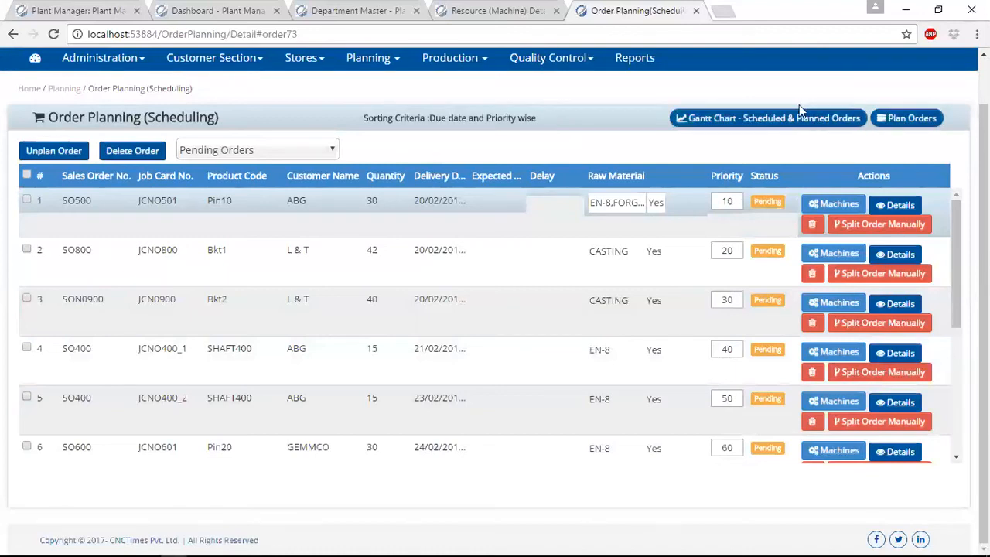
# - Open the Gantt chart of scheduled and planned orders and examine the job timelines for each machine
pyautogui.click(777, 124)
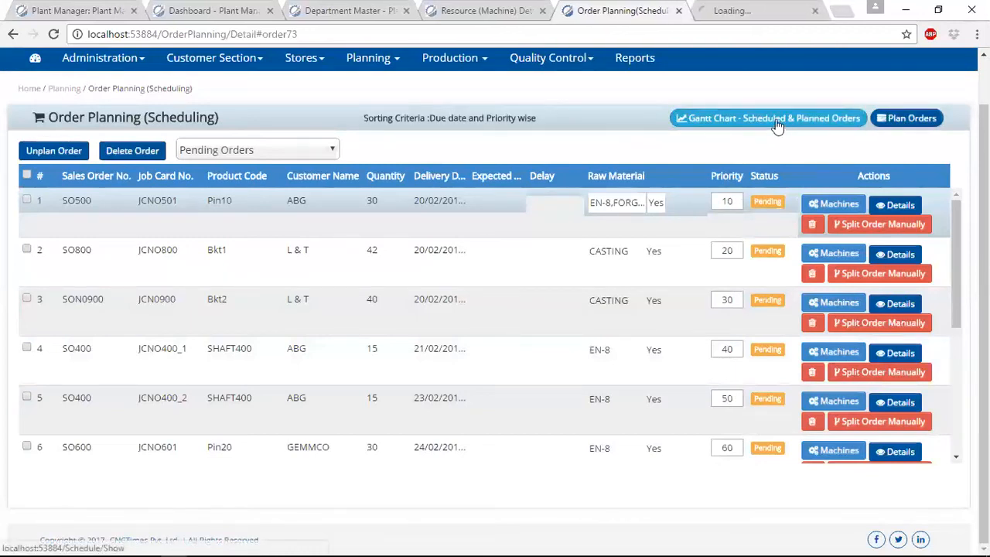
pyautogui.click(731, 11)
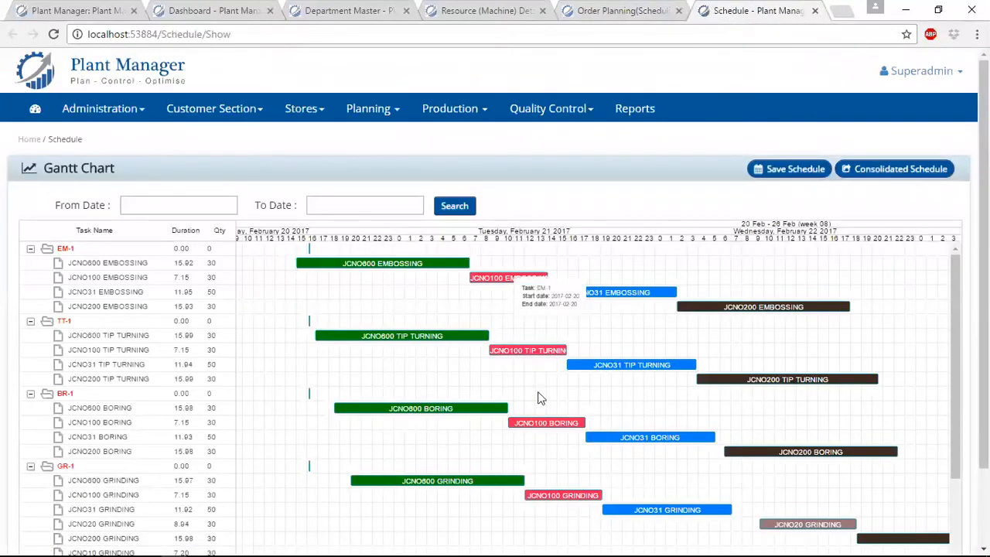
pyautogui.moveTo(719, 454)
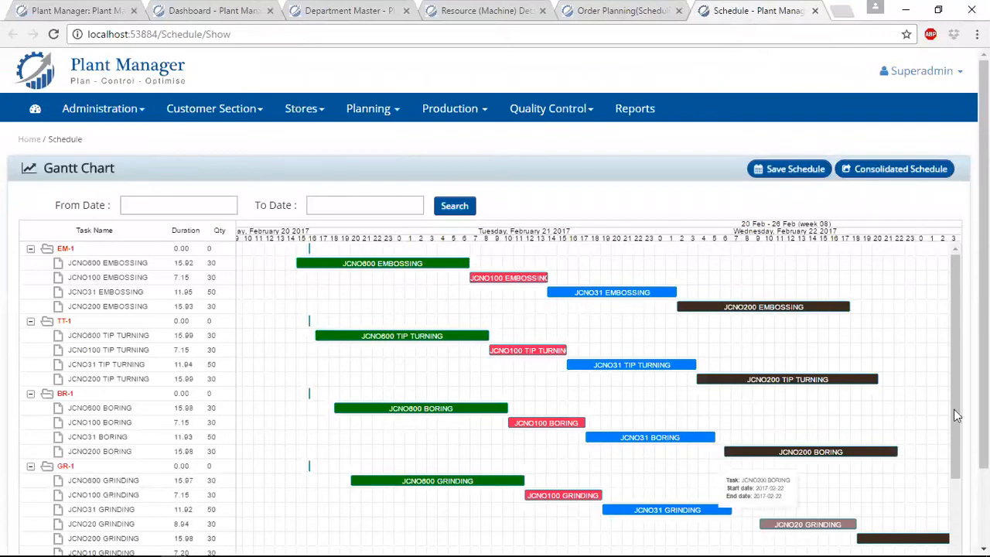
pyautogui.moveTo(984, 410); pyautogui.dragTo(984, 471)
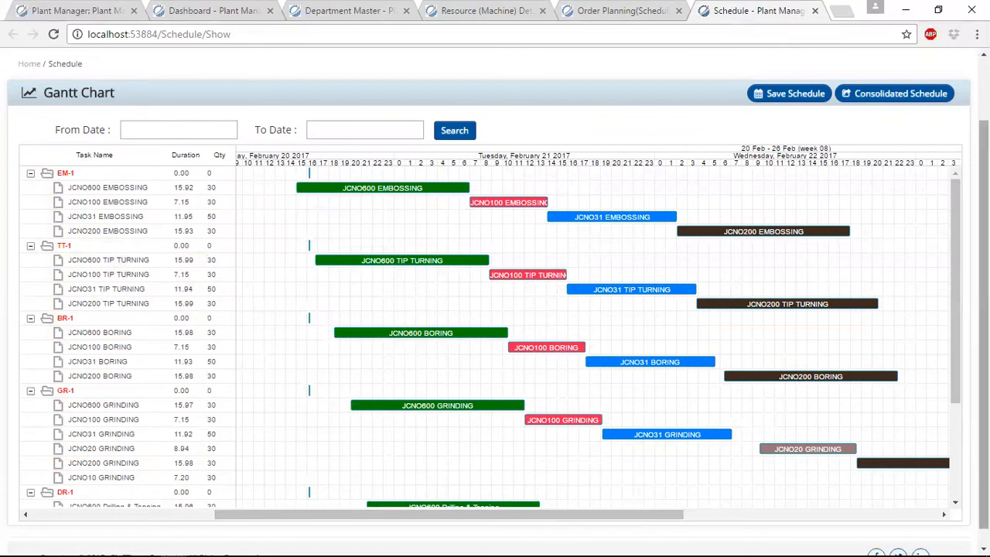
pyautogui.scroll(1, 984, 309)
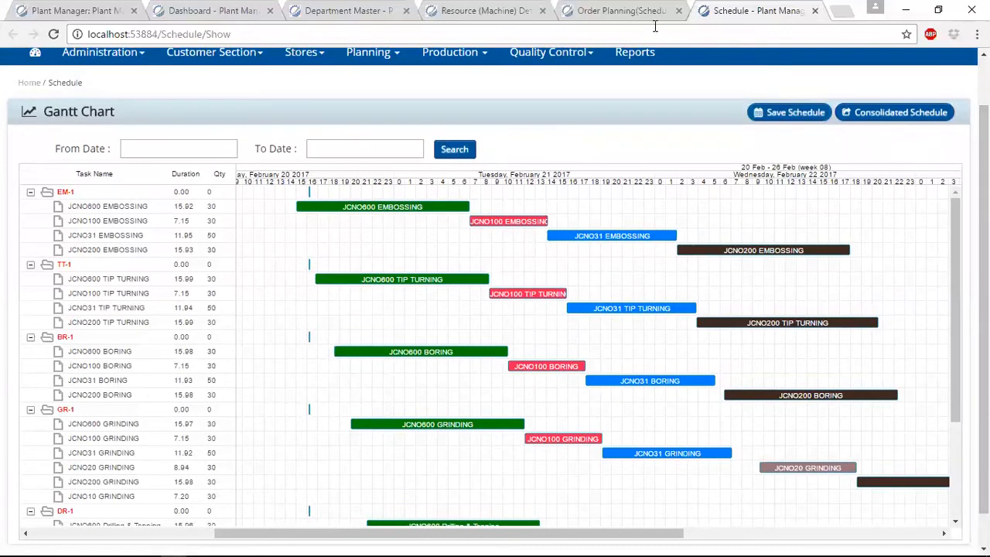
# - Return to Order Planning, view the Scheduled & In process Orders, and switch the list back to Pending Orders
pyautogui.click(613, 11)
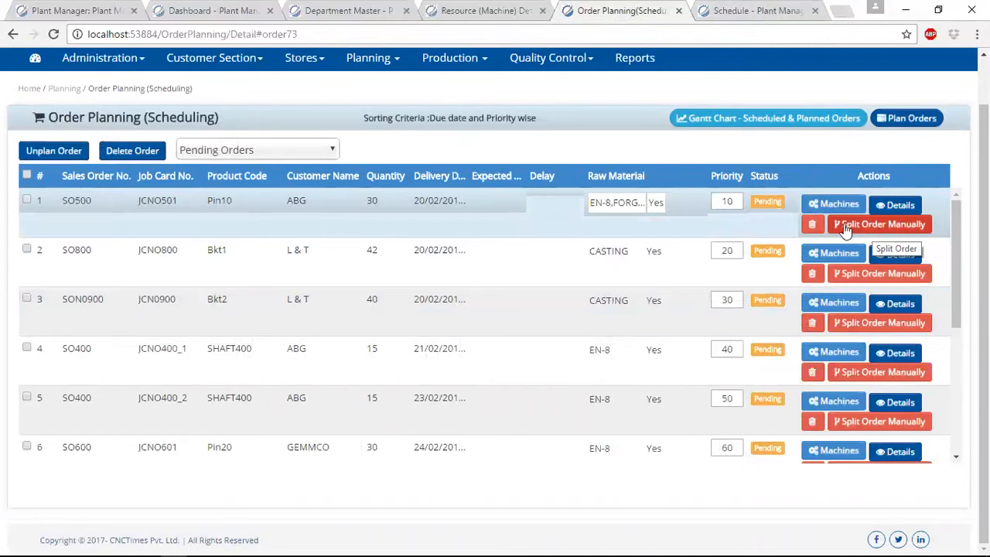
pyautogui.click(289, 150)
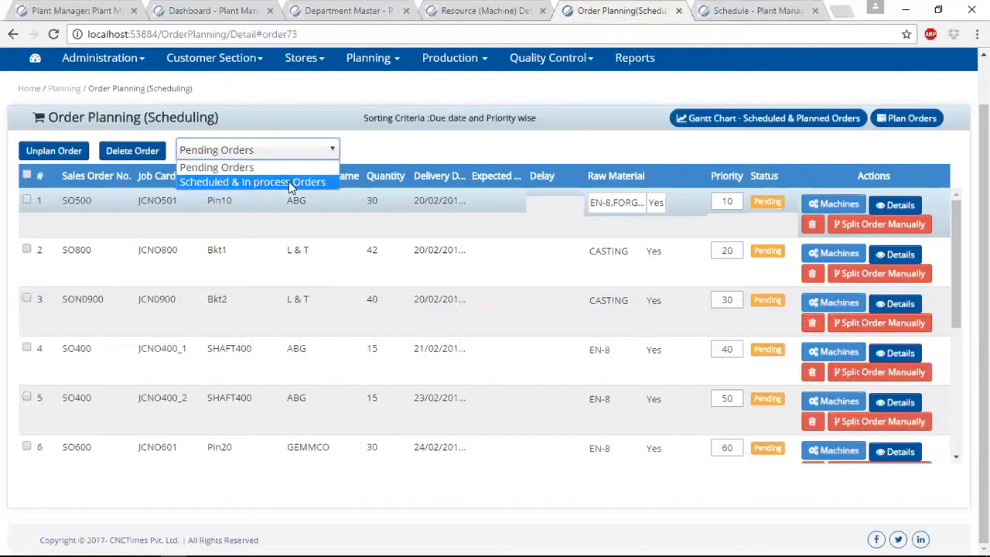
pyautogui.click(289, 181)
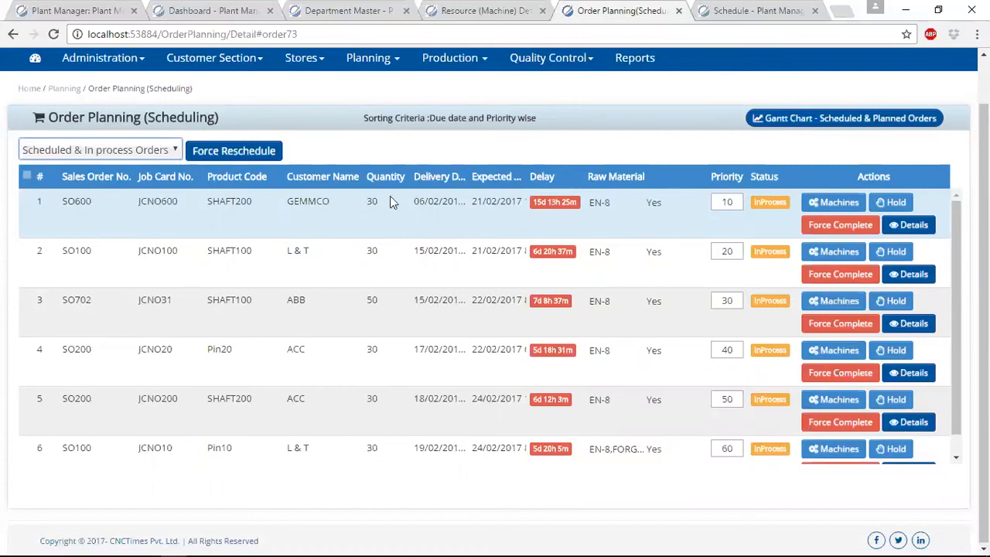
pyautogui.click(146, 151)
pyautogui.click(146, 166)
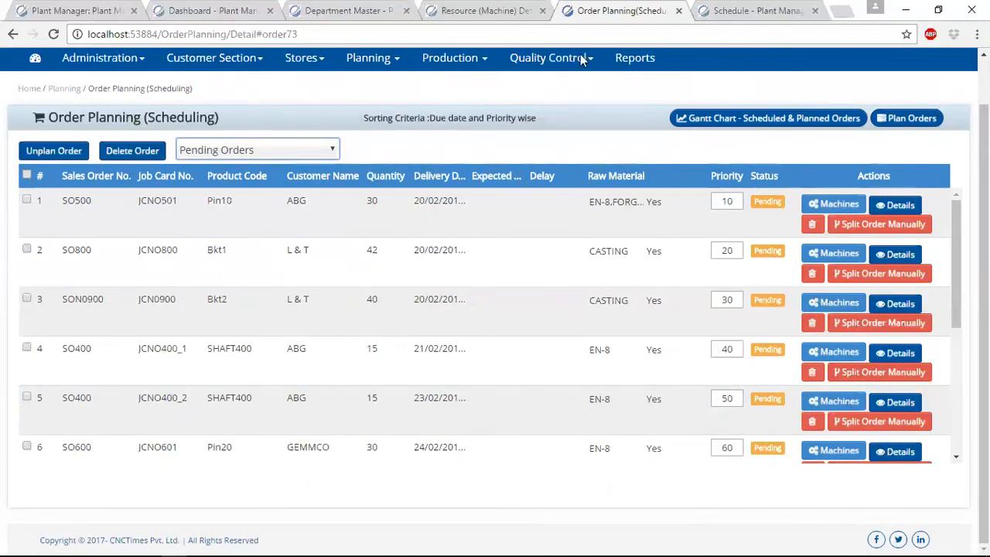
# - Filter the order list to Scheduled & In process Orders and review their delays, priorities and available actions
pyautogui.click(302, 149)
pyautogui.click(306, 183)
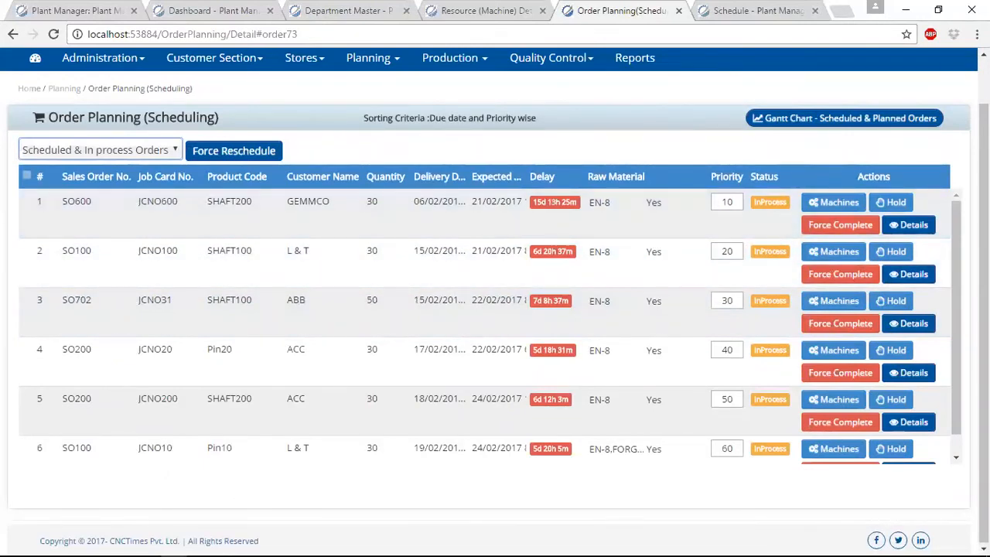
pyautogui.scroll(1, 495, 310)
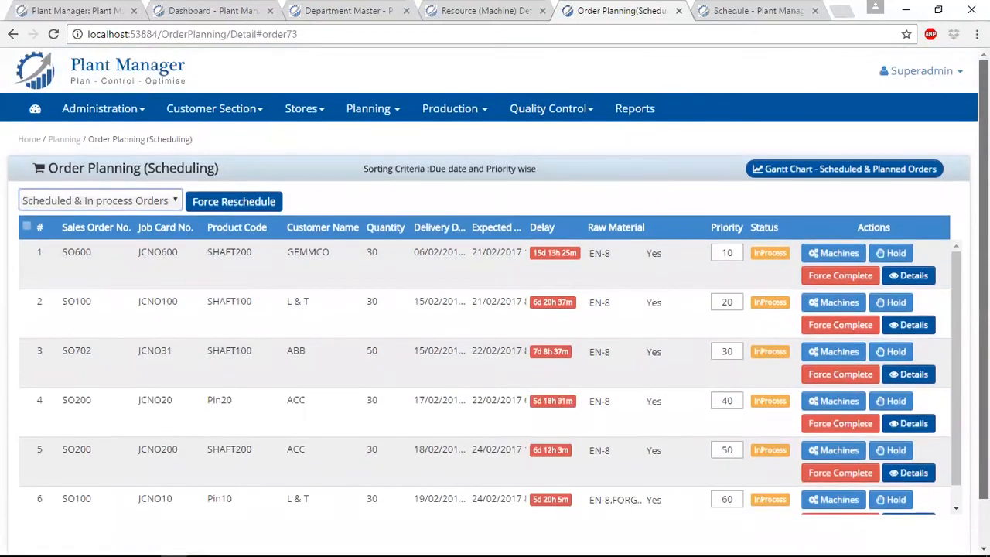
pyautogui.scroll(-1, 495, 310)
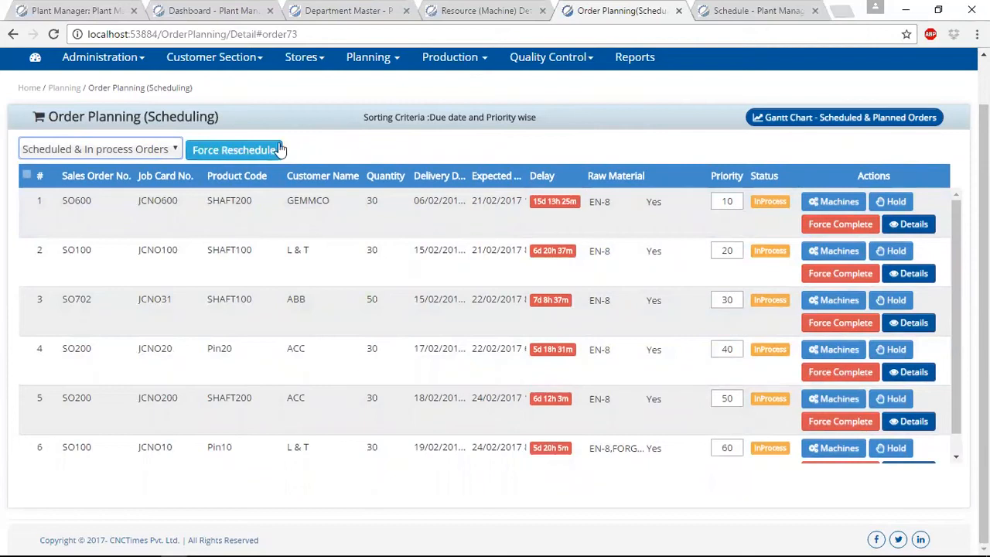
# - Compare the Gantt chart schedule with the in-process order list, switching between the two pages
pyautogui.click(758, 12)
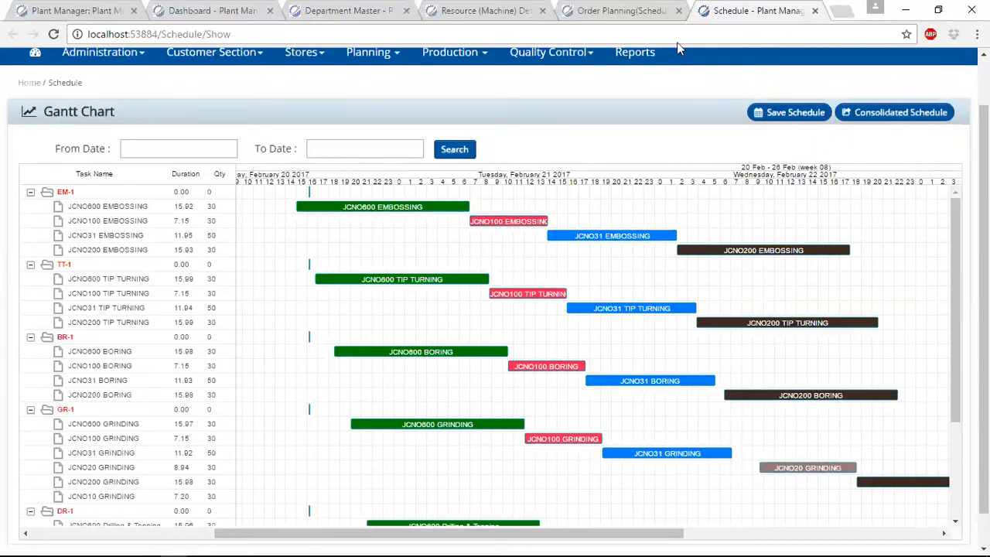
pyautogui.click(623, 12)
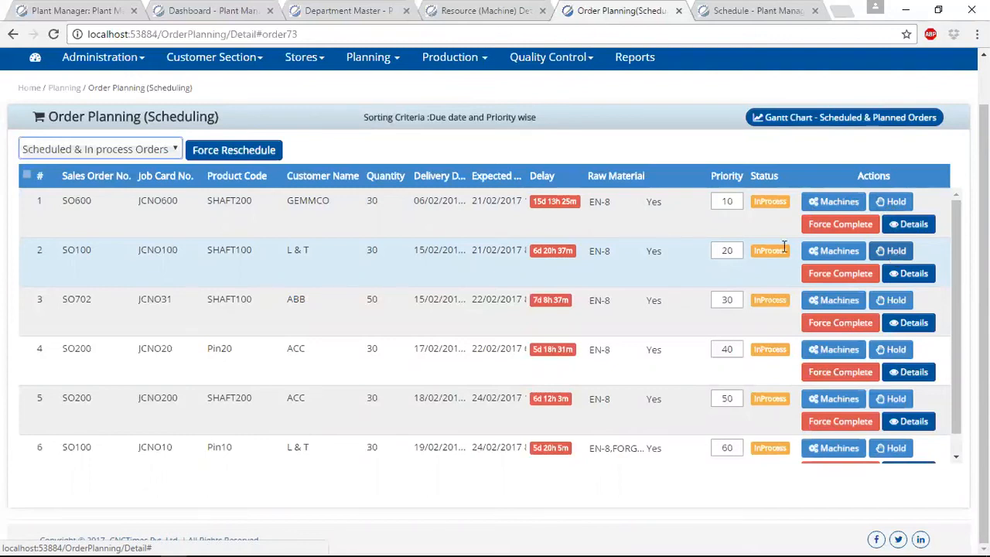
pyautogui.click(723, 10)
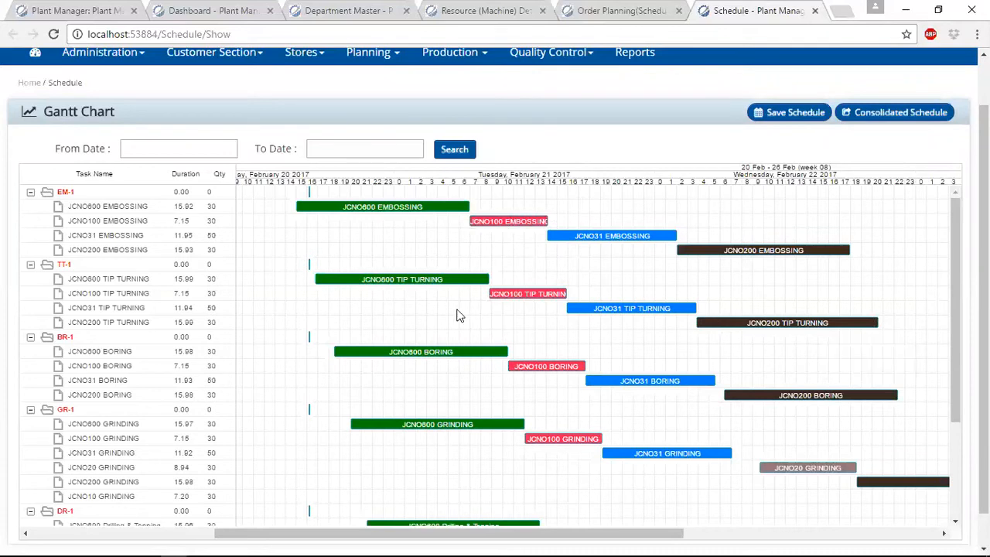
pyautogui.click(611, 11)
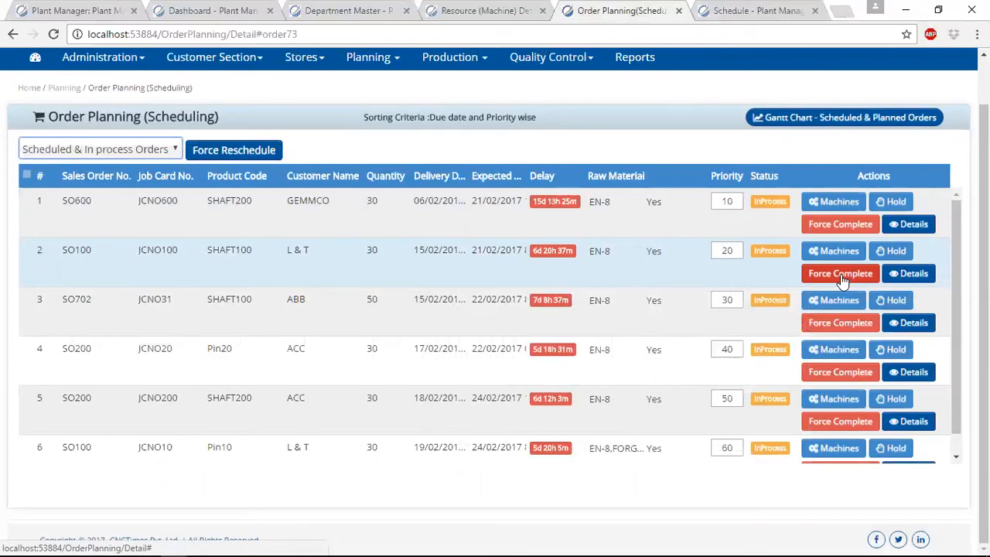
# - Open the job card details of L & T's SHAFT100 order, check its delivery and completion dates, and close them
pyautogui.click(922, 275)
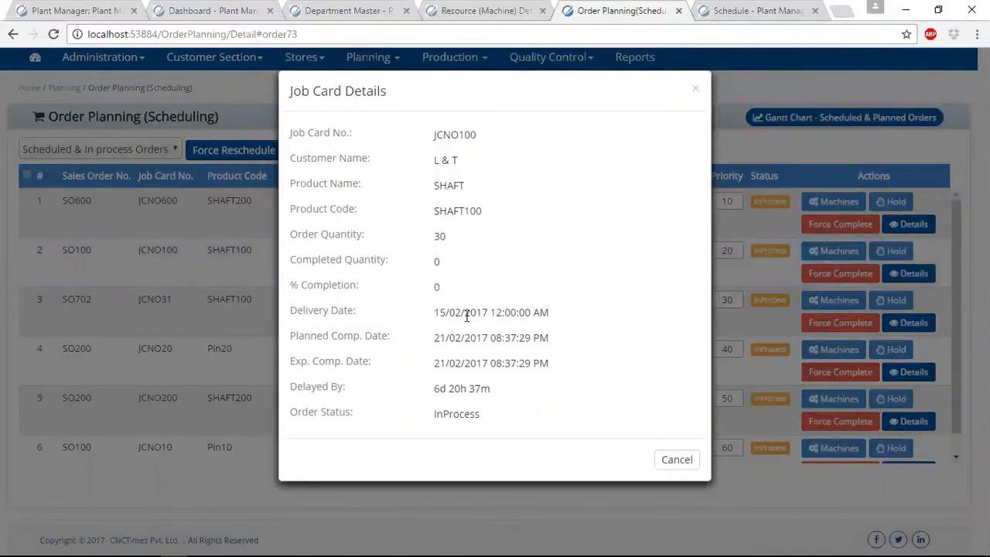
pyautogui.moveTo(290, 308); pyautogui.dragTo(584, 367)
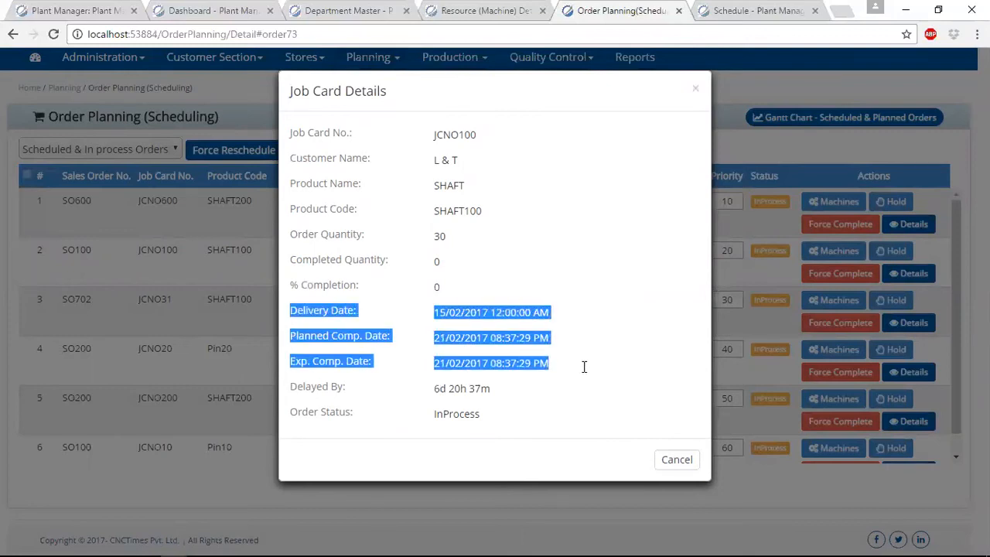
pyautogui.tripleClick(348, 367)
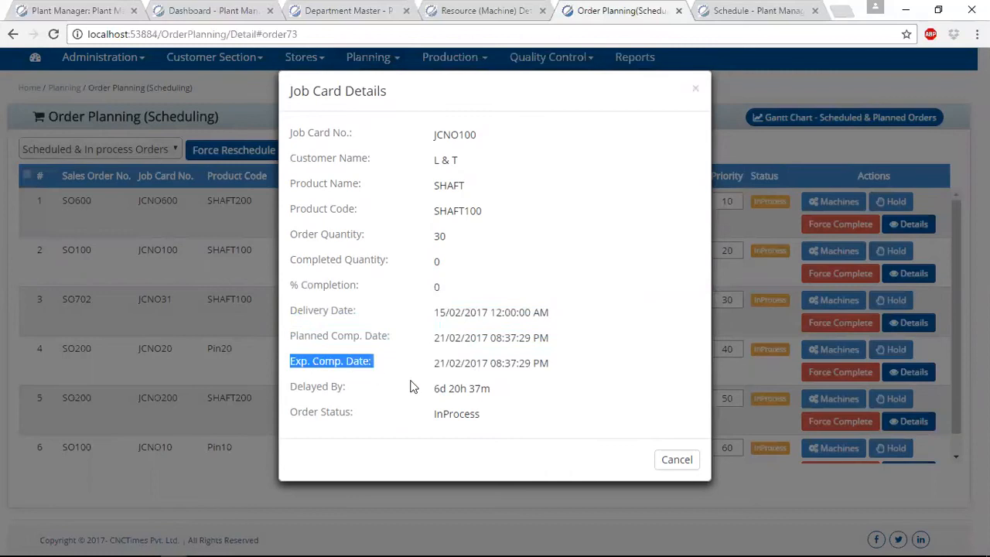
pyautogui.click(683, 466)
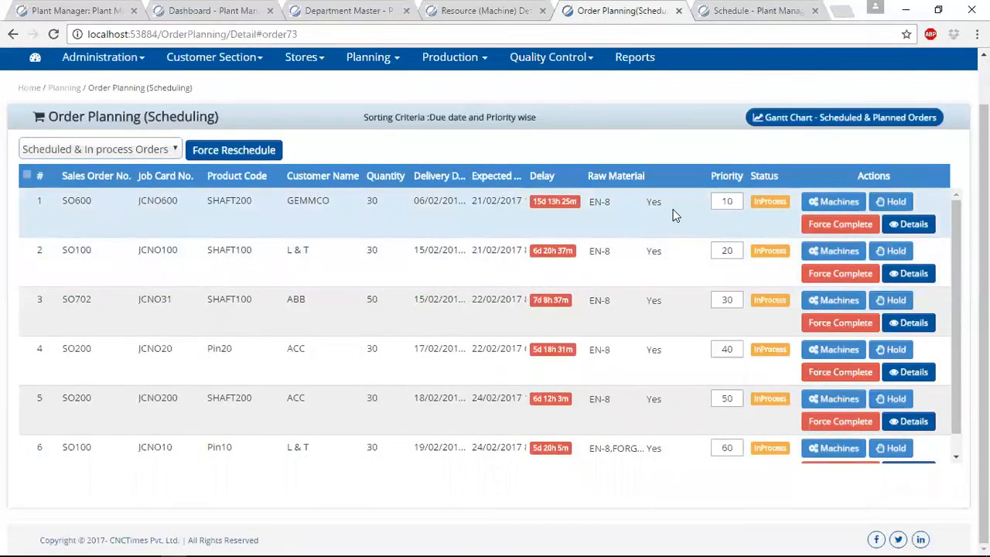
# - Open the Daily Production Input page, choose shift A for 20/02/2017, and expand all machine sections
pyautogui.scroll(1, 673, 210)
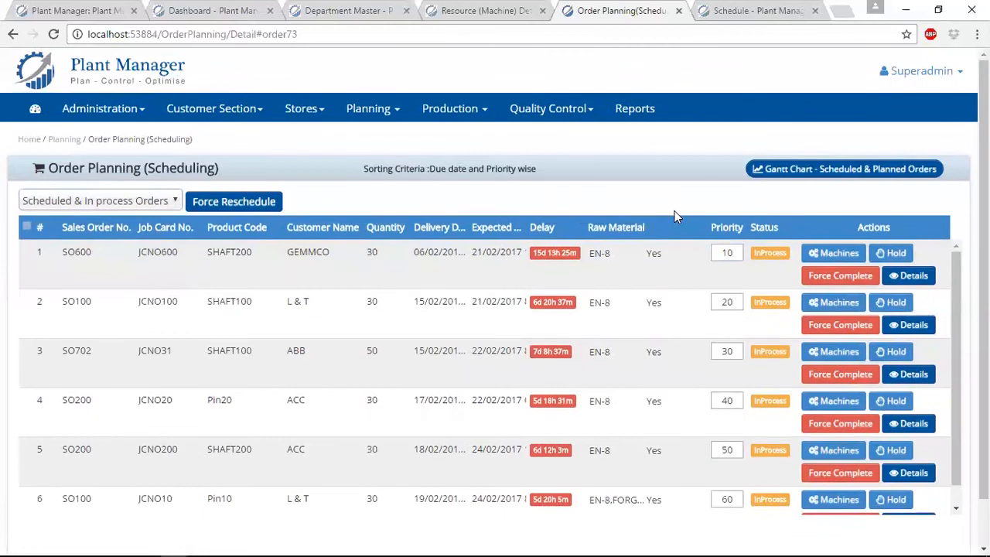
pyautogui.click(450, 108)
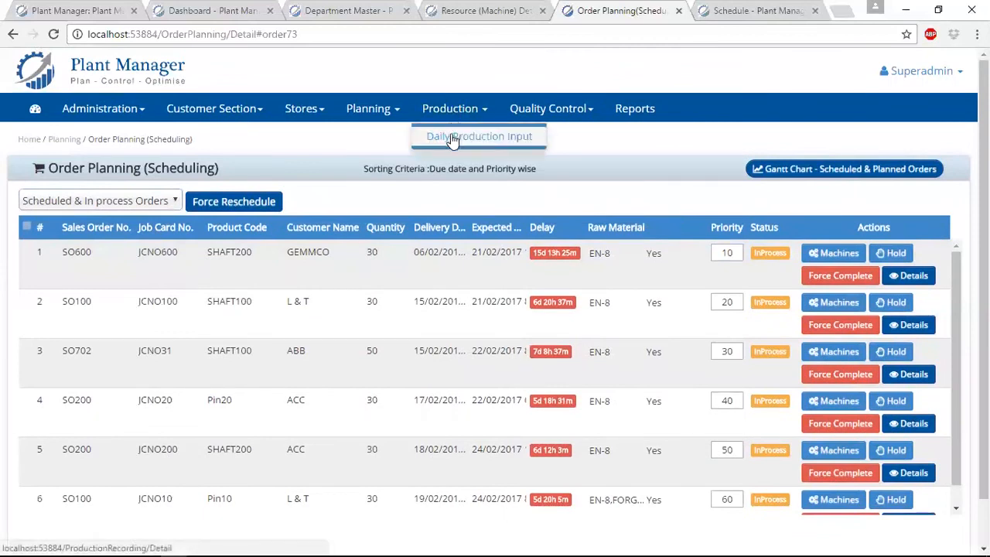
pyautogui.click(452, 138)
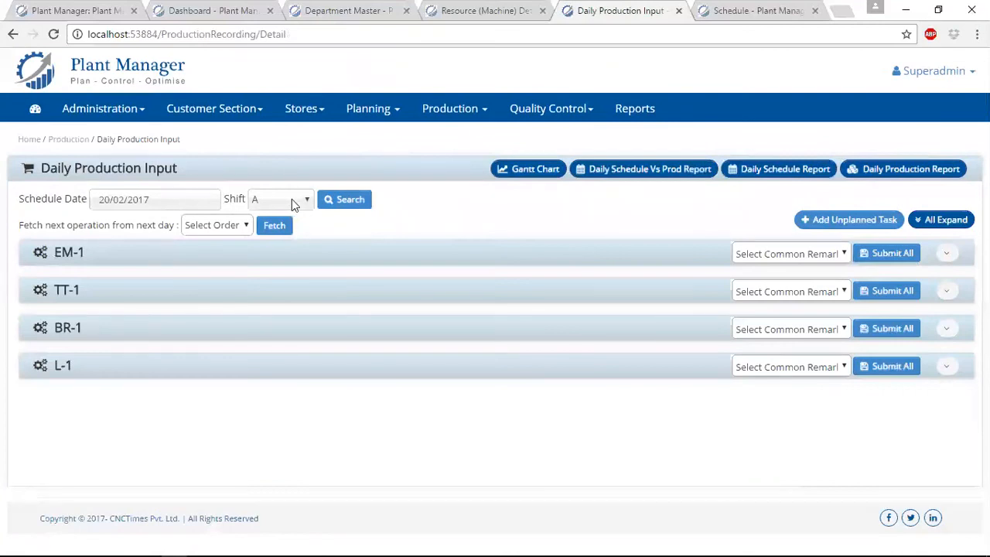
pyautogui.click(291, 198)
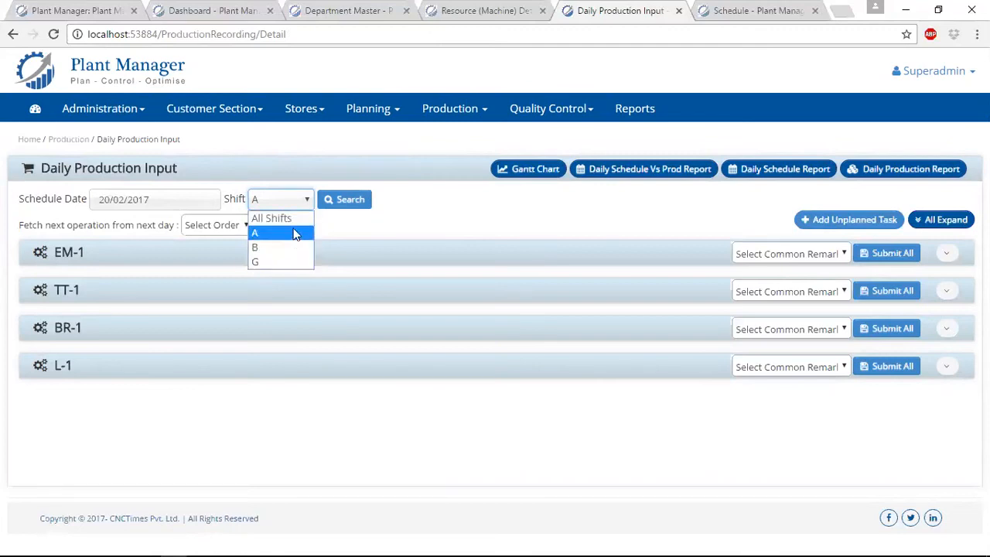
pyautogui.click(296, 232)
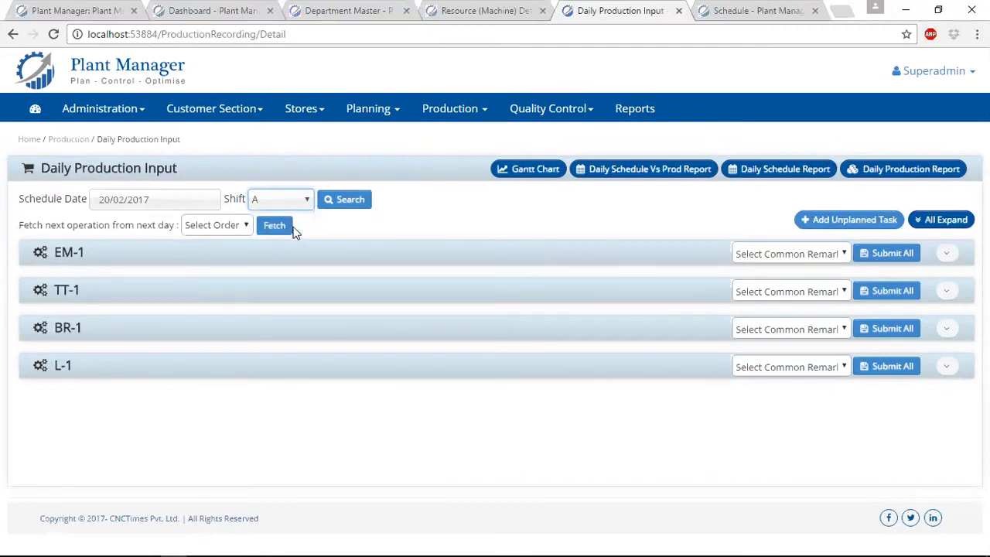
pyautogui.click(939, 220)
# - Examine the machine sections and EM-1's JCNO600 EMBOSSING task, including its job card, operation, scheduled quantity and production quantity field
pyautogui.scroll(-1, 546, 204)
pyautogui.scroll(-1, 548, 204)
pyautogui.scroll(1, 548, 203)
pyautogui.moveTo(61, 178); pyautogui.dragTo(51, 179)
pyautogui.moveTo(57, 390); pyautogui.dragTo(51, 390)
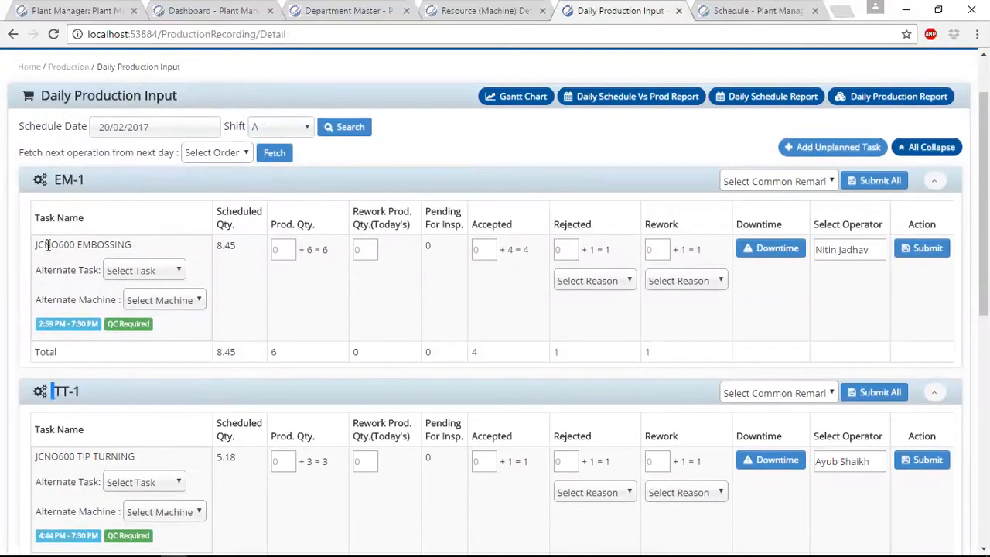
pyautogui.moveTo(49, 244); pyautogui.dragTo(138, 248)
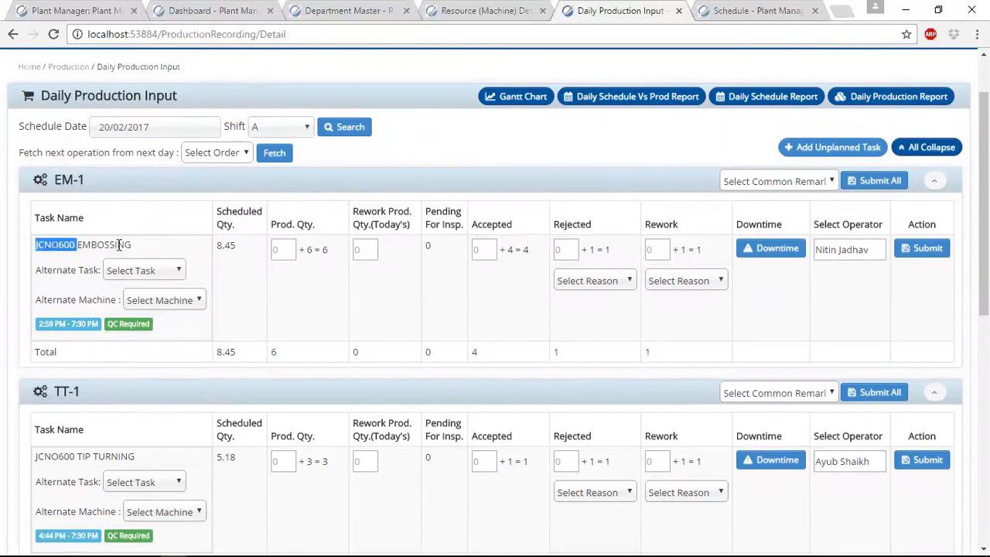
pyautogui.doubleClick(120, 245)
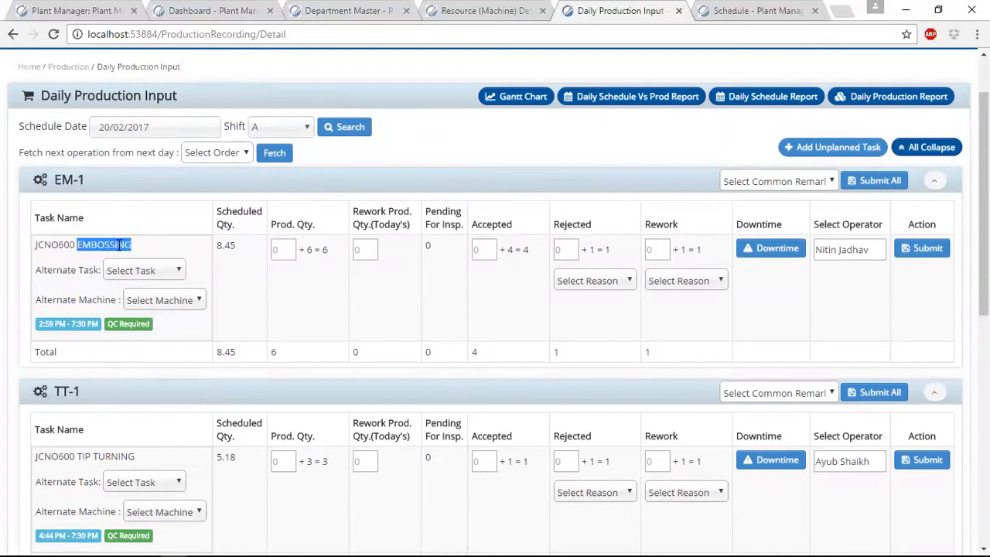
pyautogui.doubleClick(230, 246)
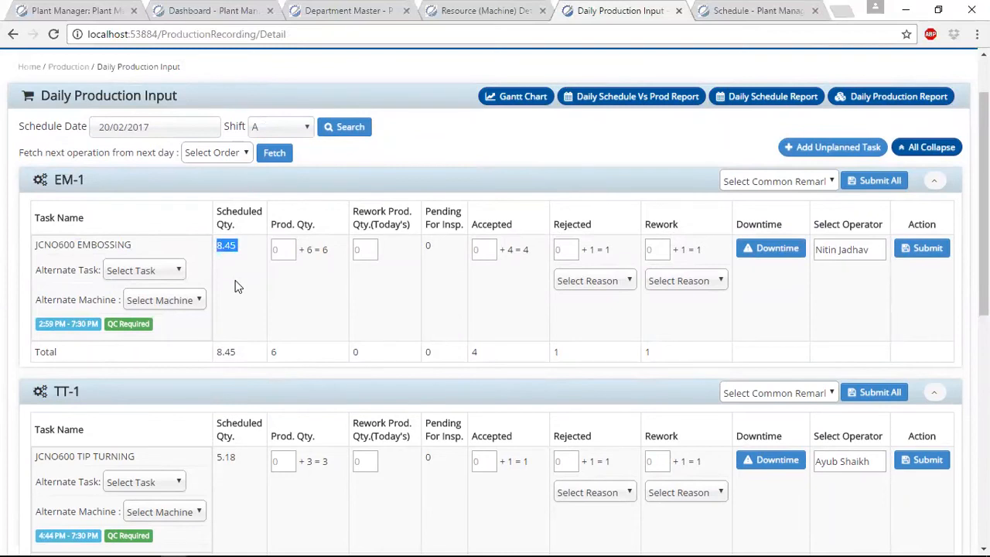
pyautogui.click(281, 248)
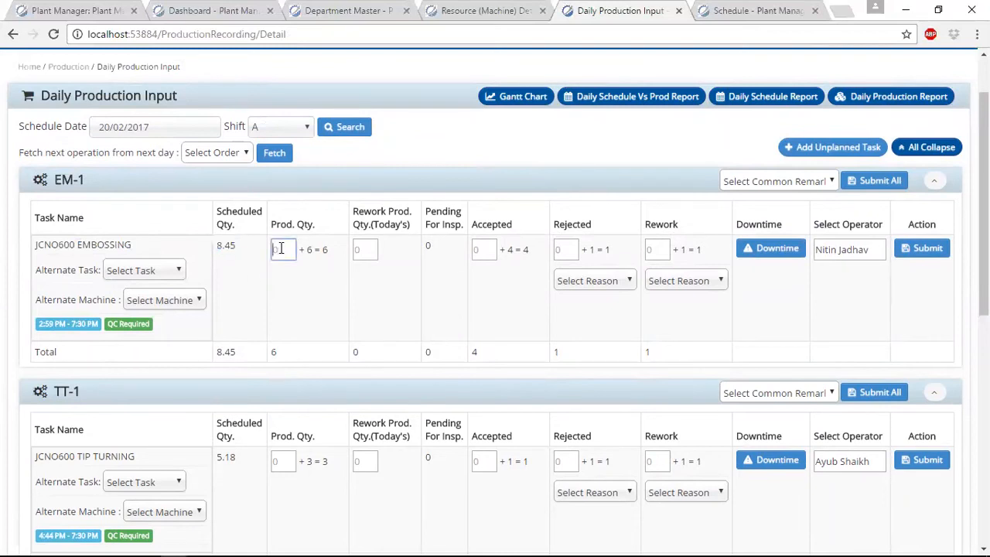
# - Try to reselect the operator of the JCNO600 EMBOSSING task by searching for "n"
pyautogui.click(863, 249)
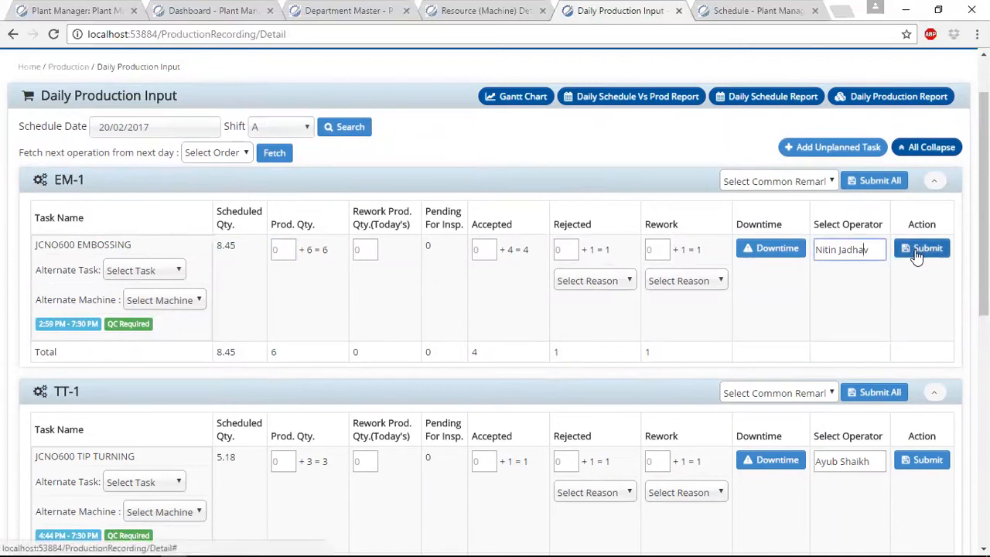
pyautogui.tripleClick(841, 248)
pyautogui.write('n')
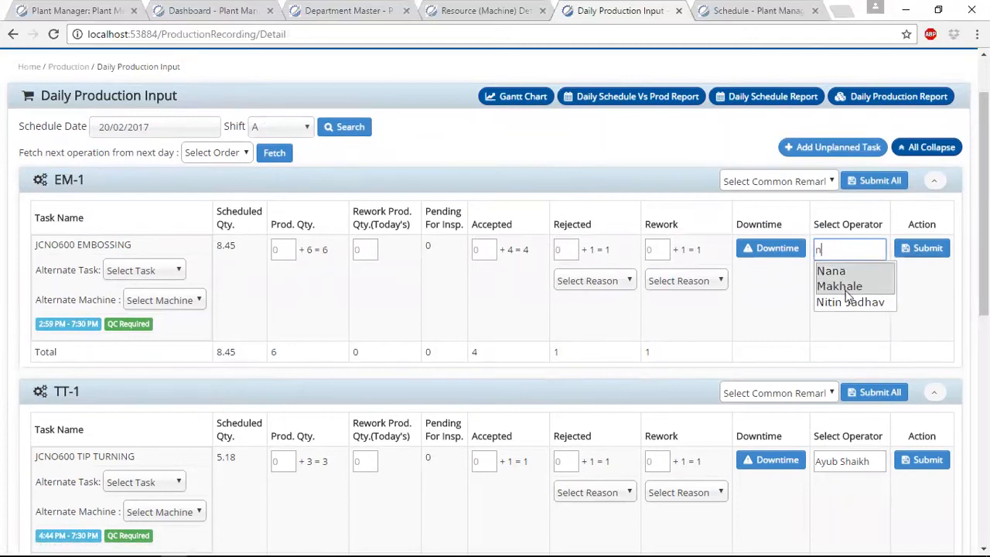
pyautogui.click(919, 274)
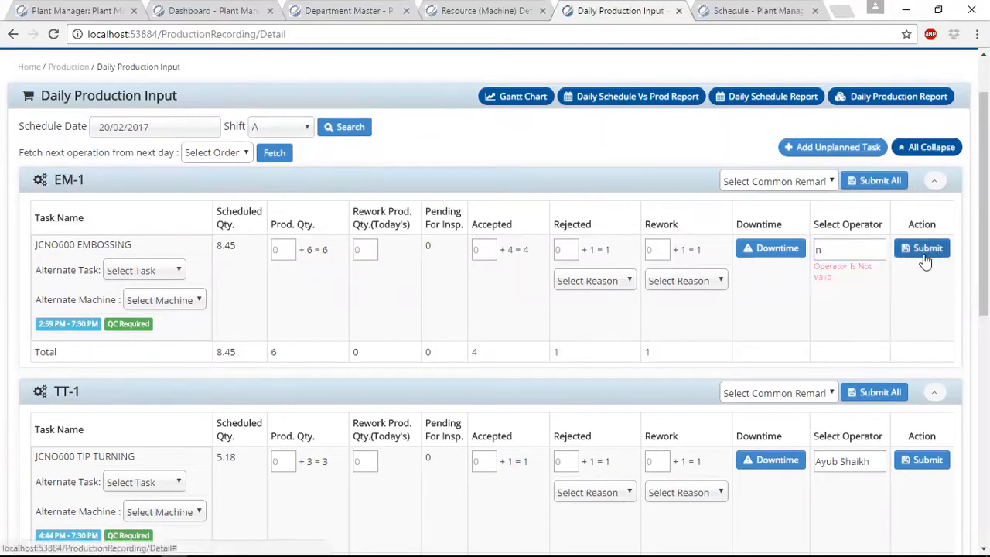
pyautogui.click(851, 253)
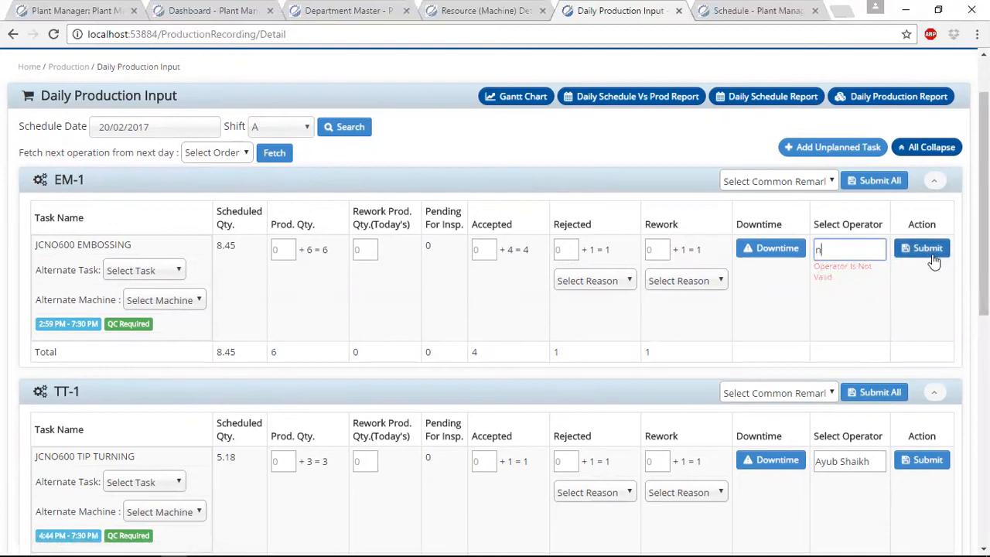
# - Review the EMBOSSING task's QC requirement, its accepted, rejected and rework quantity fields, and the available rejection and rework reasons
pyautogui.tripleClick(133, 328)
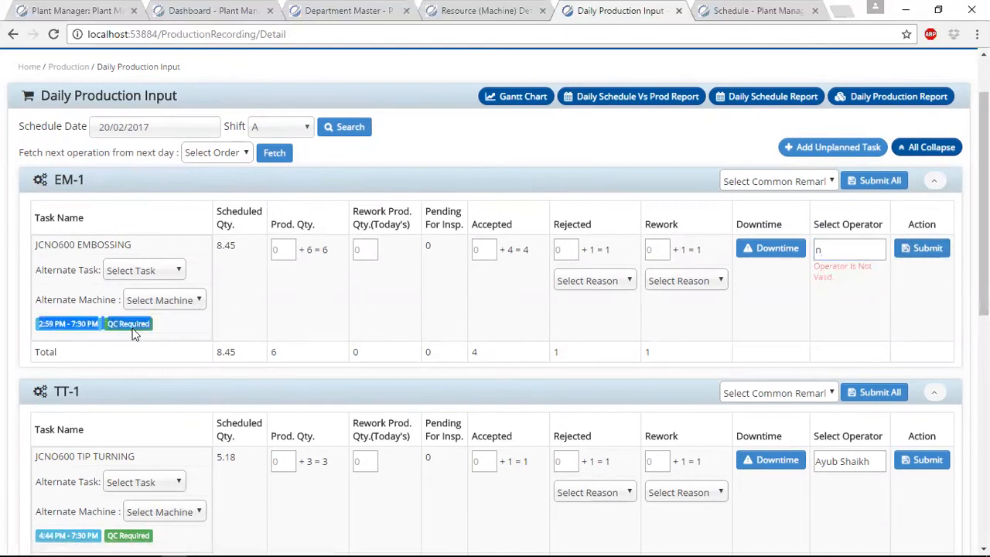
pyautogui.click(143, 333)
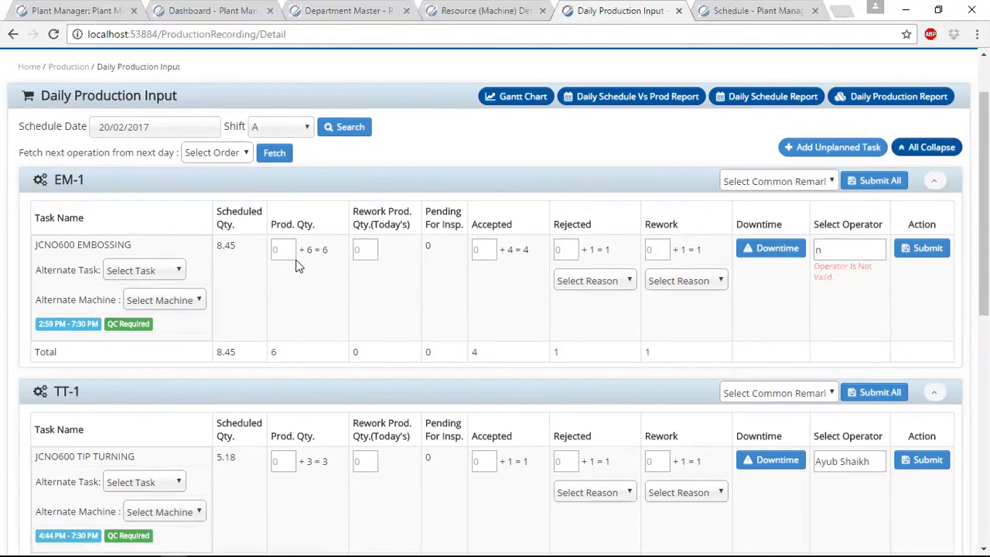
pyautogui.click(488, 249)
pyautogui.click(563, 249)
pyautogui.click(584, 281)
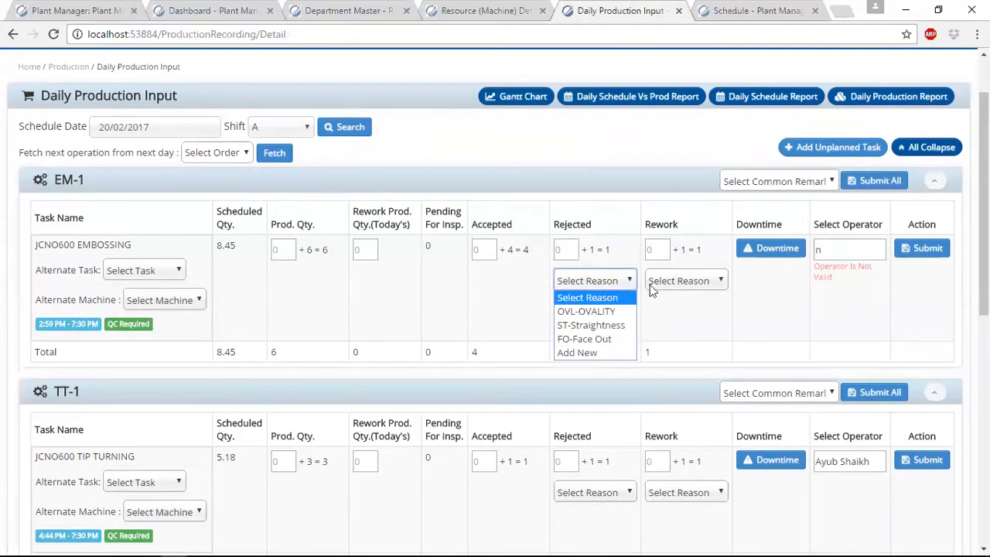
pyautogui.click(658, 249)
pyautogui.click(688, 279)
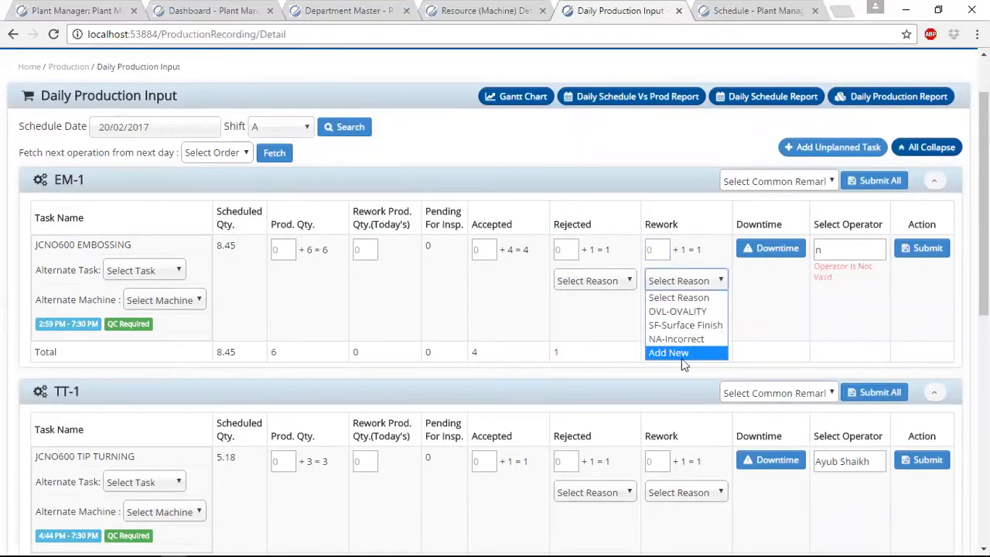
pyautogui.click(771, 314)
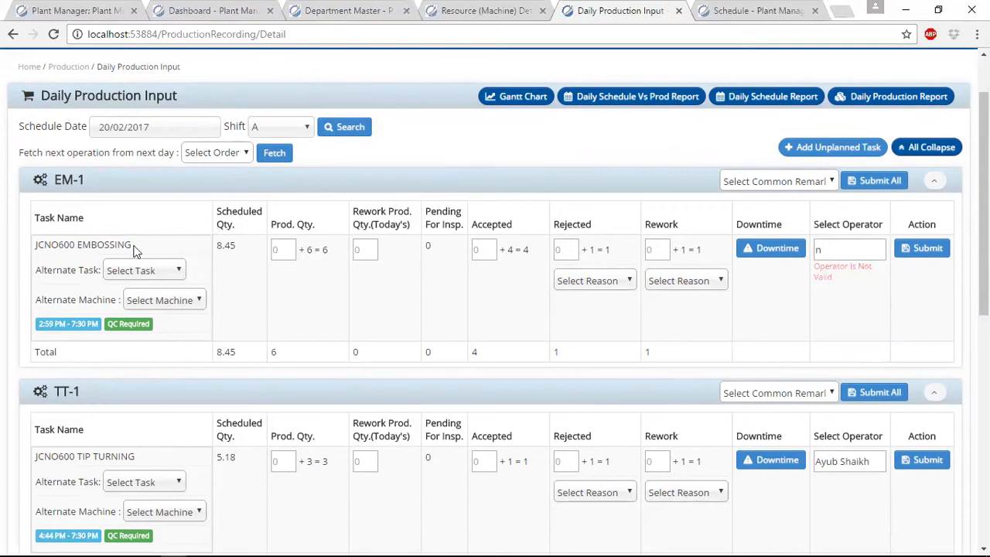
# - Record 02:00:00 of downtime for EM-1's JCNO600 EMBOSSING task with the remark Machine Breakdown - MB
pyautogui.moveTo(137, 250)
pyautogui.scroll(1, 499, 301)
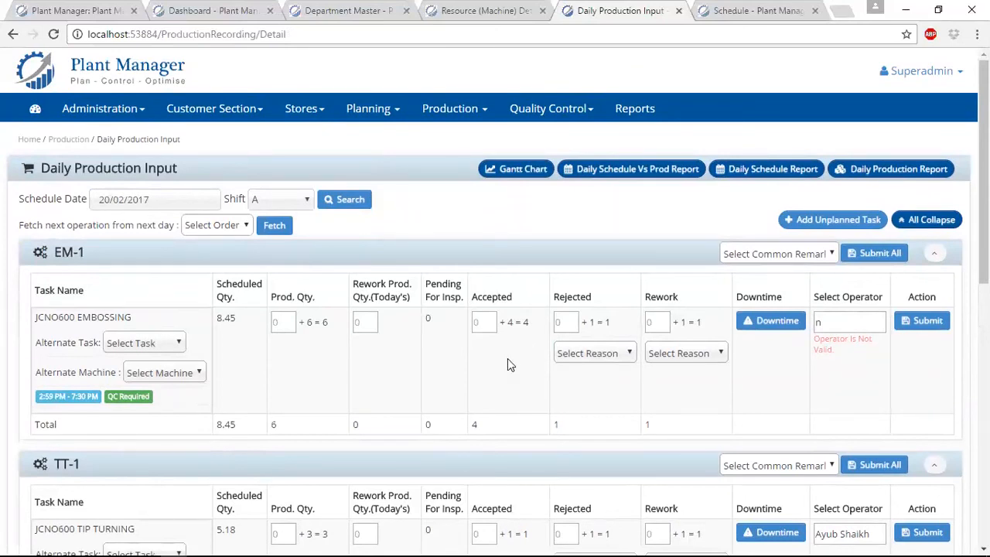
pyautogui.tripleClick(65, 254)
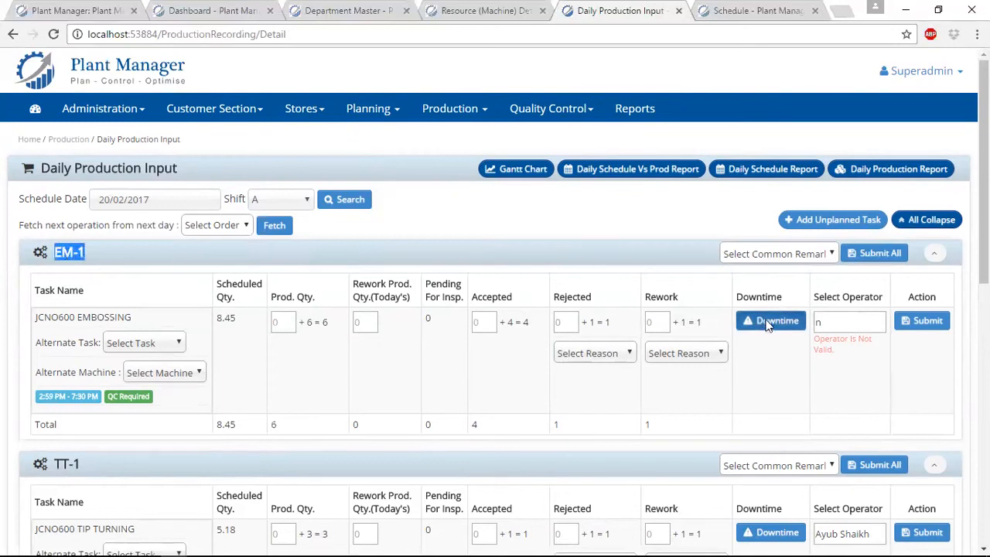
pyautogui.click(767, 324)
pyautogui.click(426, 279)
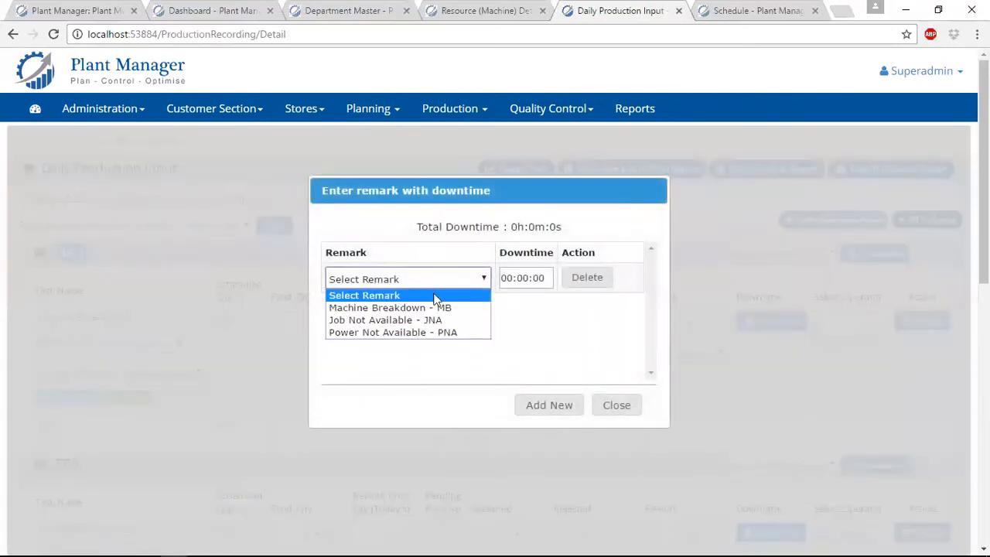
pyautogui.click(445, 308)
pyautogui.click(514, 280)
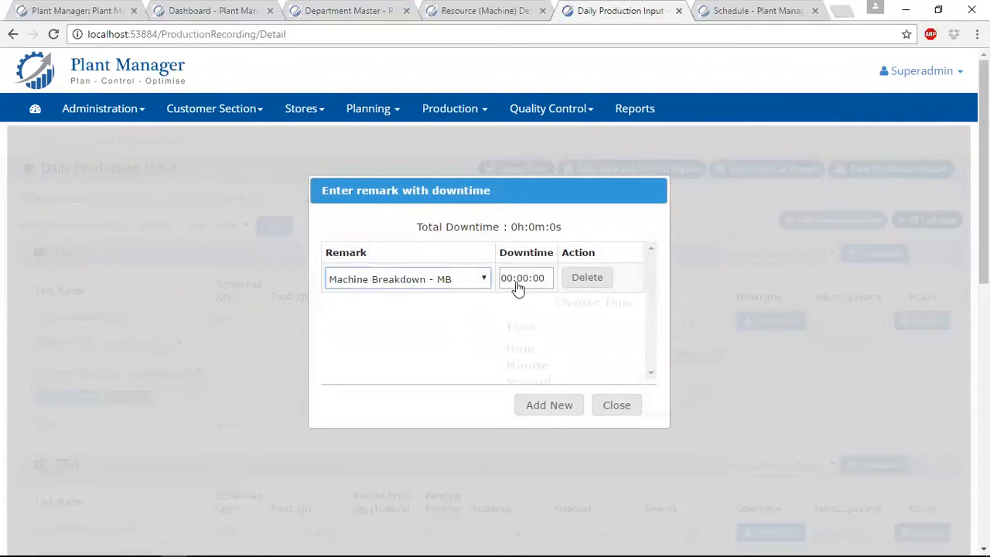
pyautogui.moveTo(580, 353); pyautogui.dragTo(586, 354)
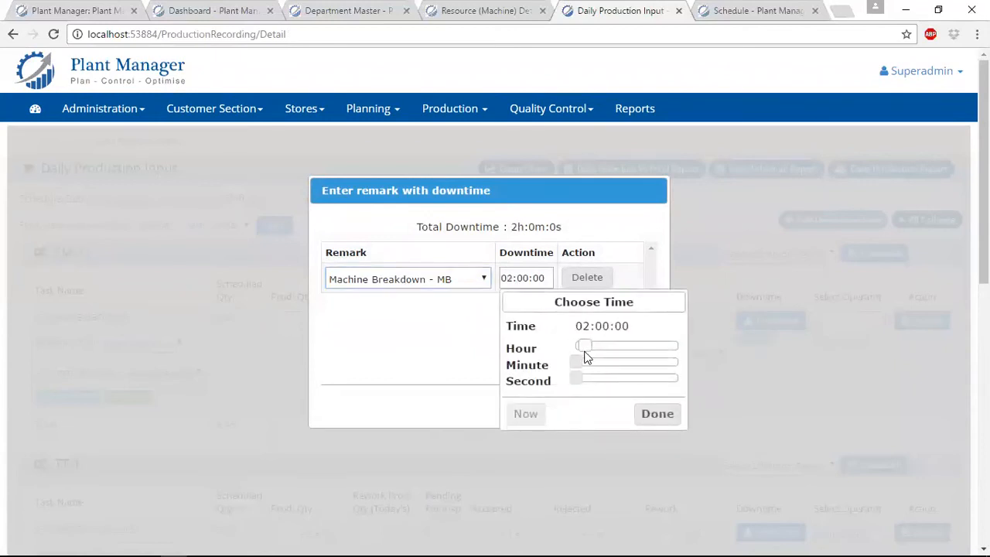
pyautogui.click(641, 415)
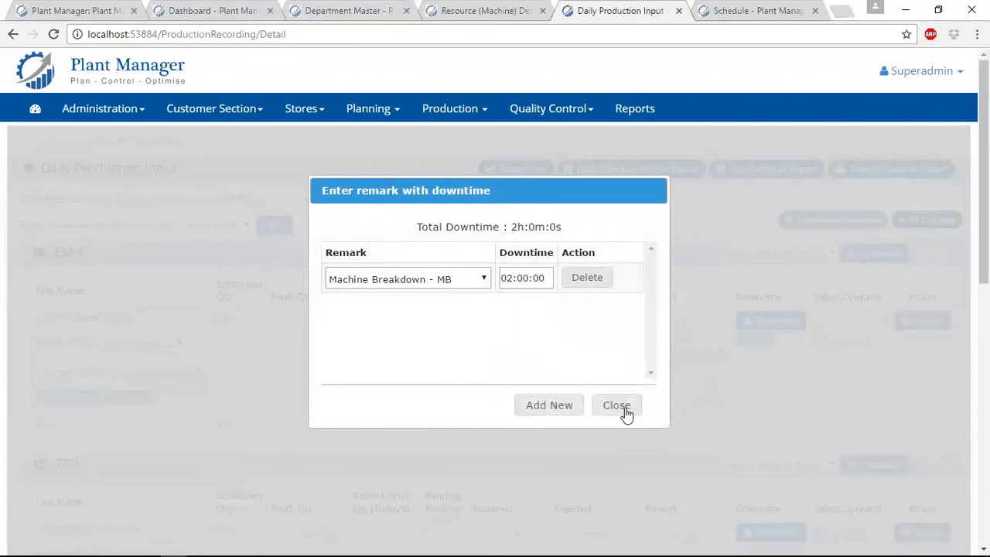
pyautogui.click(625, 412)
# - Reopen the EMBOSSING task's downtime entry, review the available remarks, and close it without changes
pyautogui.click(775, 325)
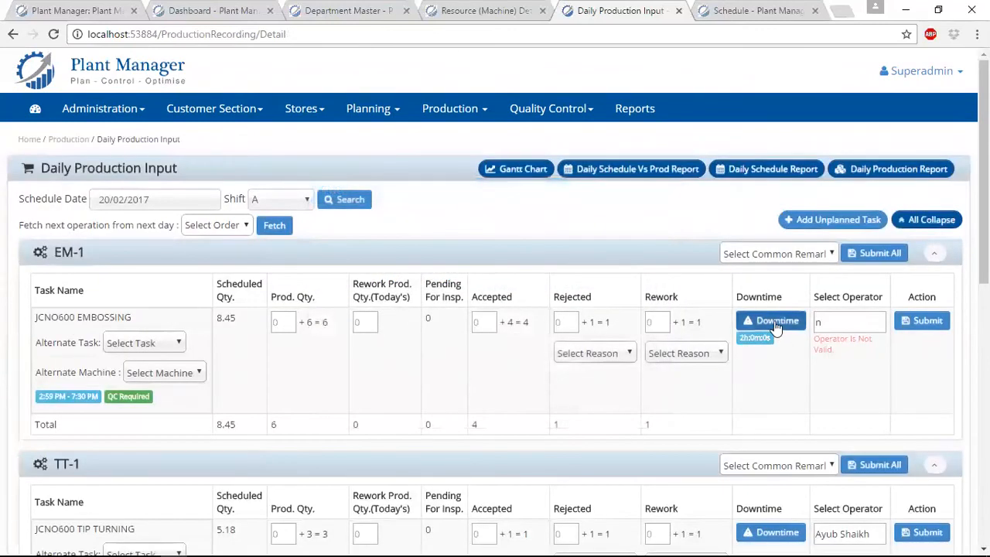
pyautogui.click(457, 280)
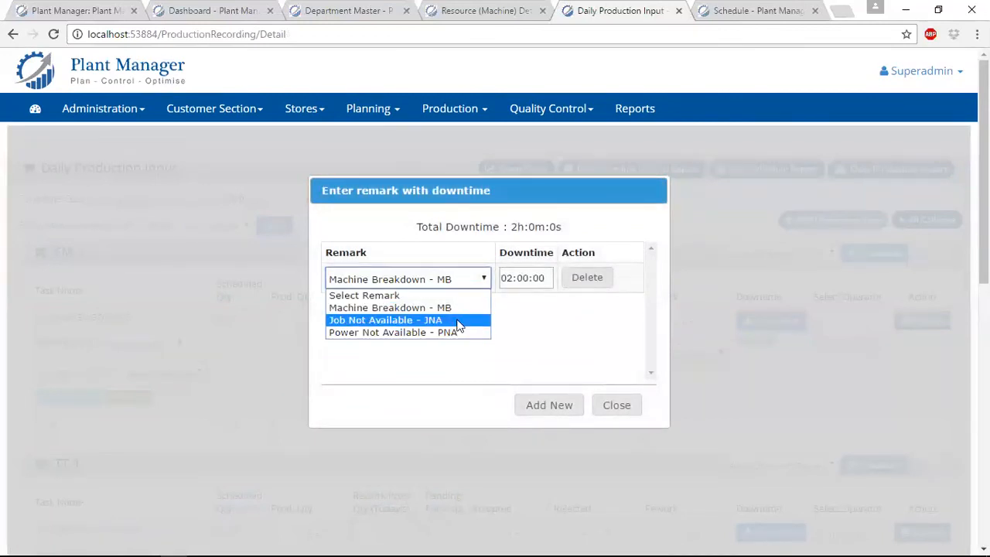
pyautogui.click(626, 410)
pyautogui.click(628, 412)
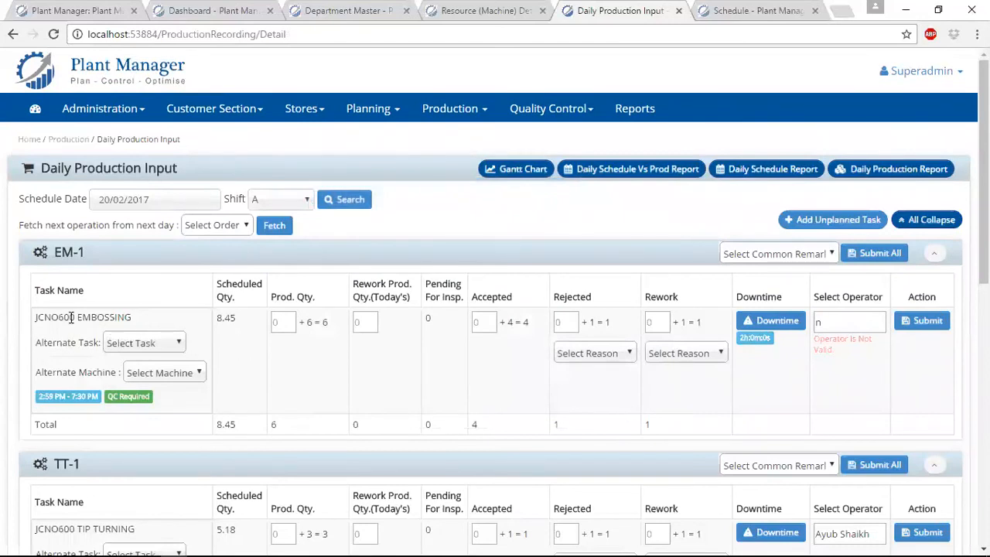
# - Examine the alternate task and alternate machine options for EM-1's JCNO600 EMBOSSING task
pyautogui.tripleClick(123, 314)
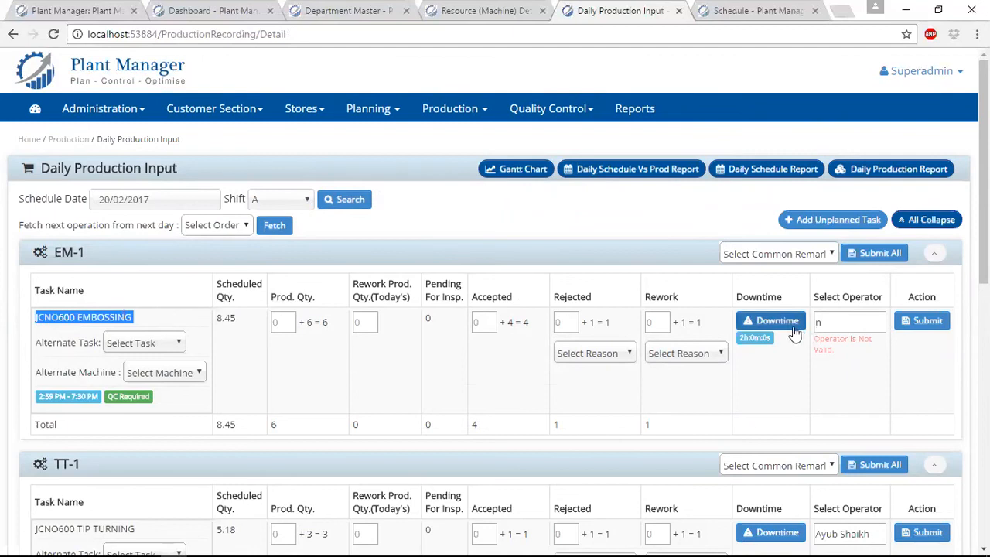
pyautogui.click(157, 343)
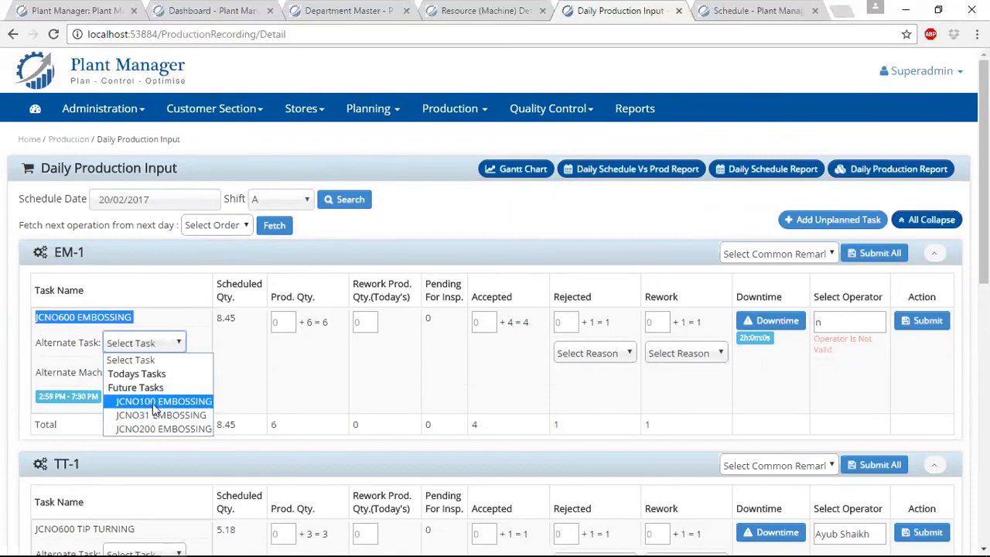
pyautogui.click(164, 306)
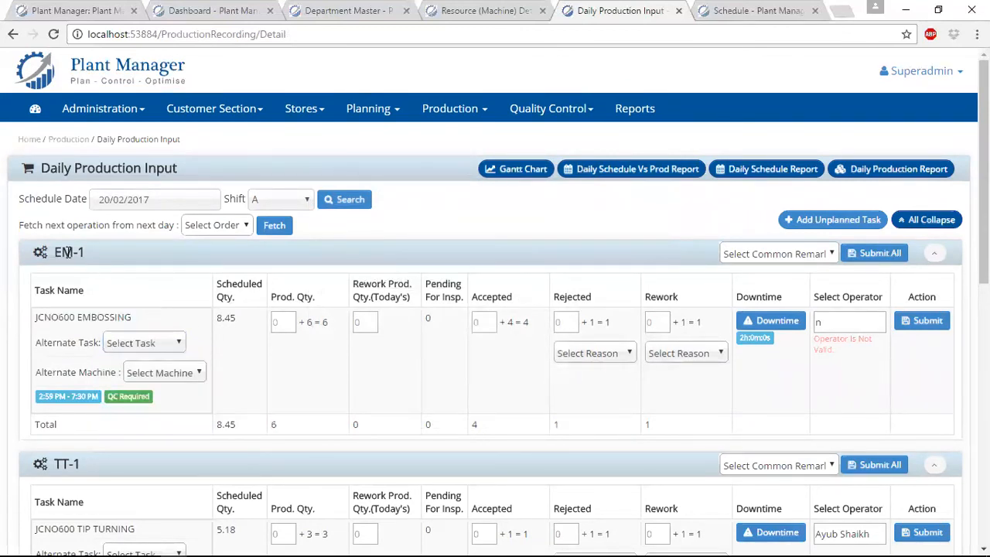
pyautogui.click(161, 372)
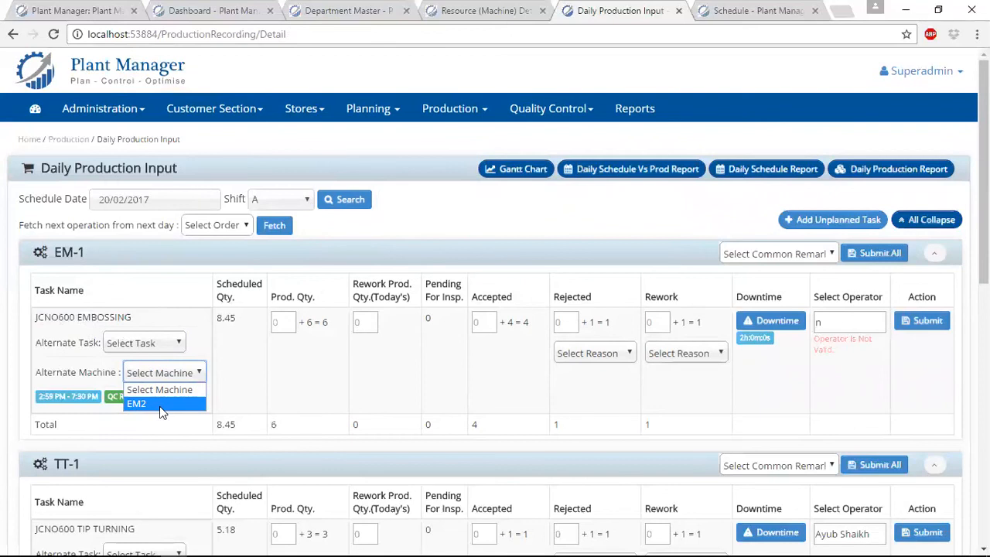
pyautogui.click(228, 376)
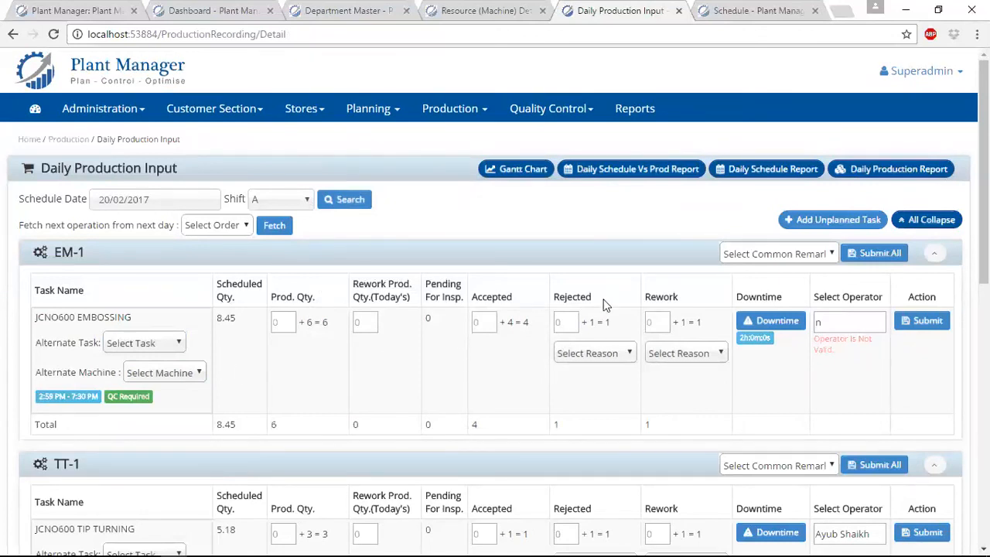
# - Start an unplanned task entry for machine VTL-II and review its capacity, duration, operator and description fields
pyautogui.click(810, 222)
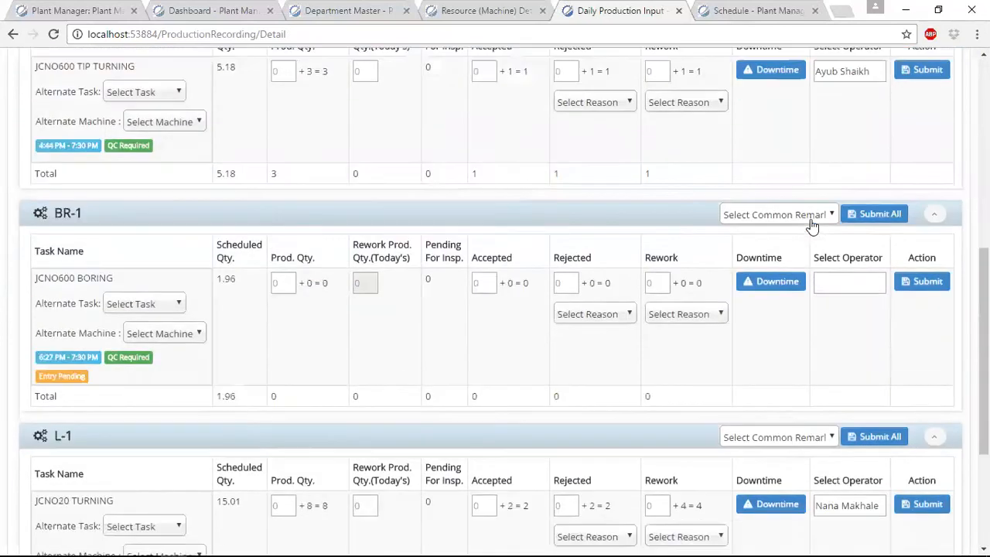
pyautogui.click(63, 482)
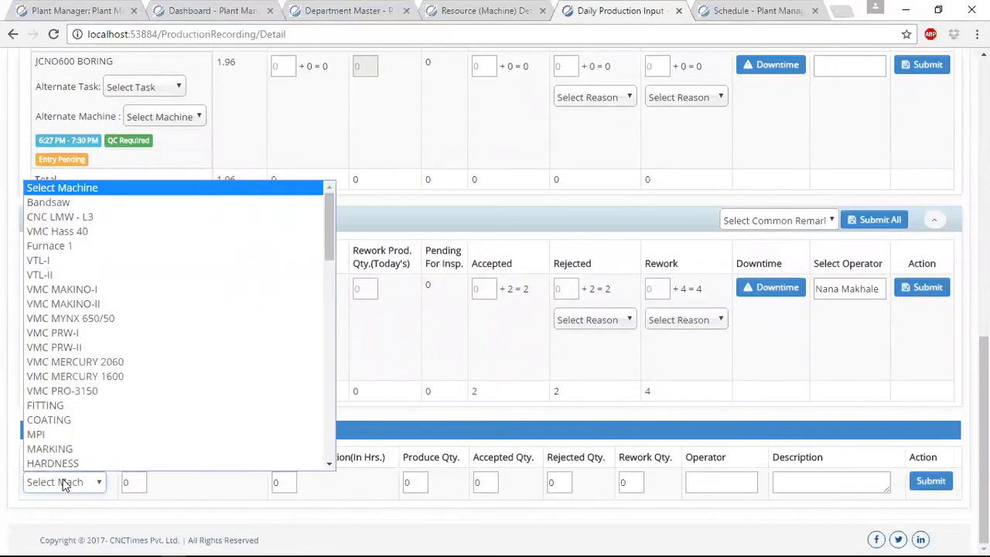
pyautogui.click(91, 275)
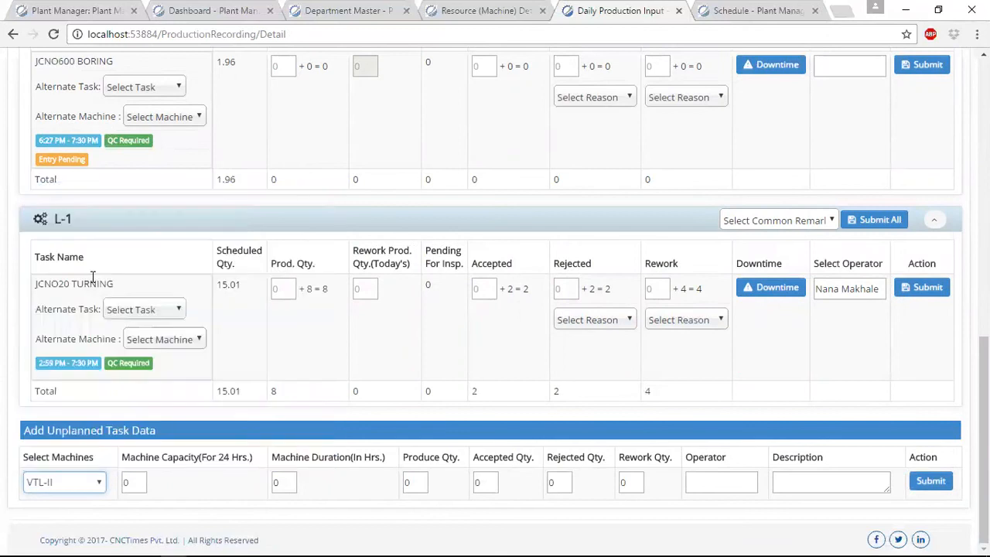
pyautogui.click(142, 484)
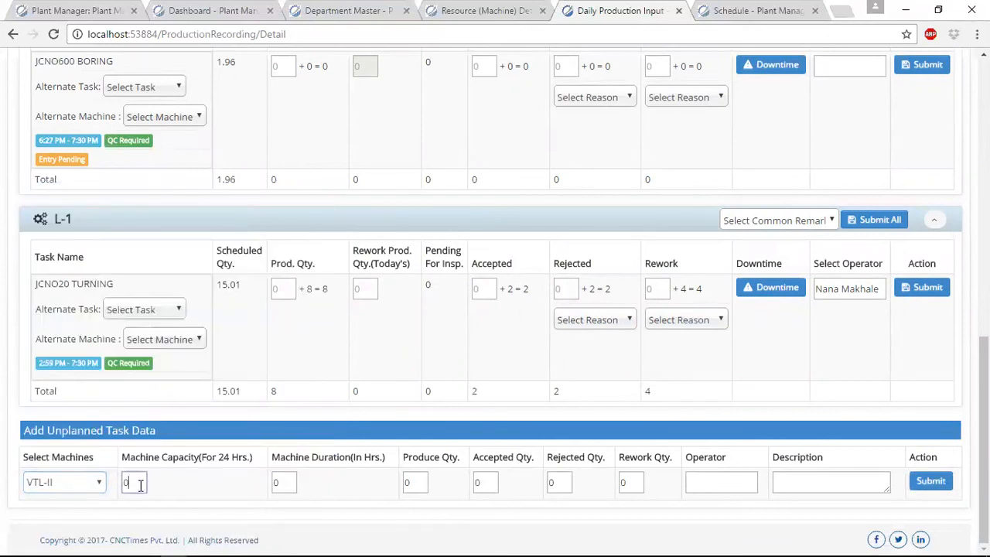
pyautogui.click(286, 481)
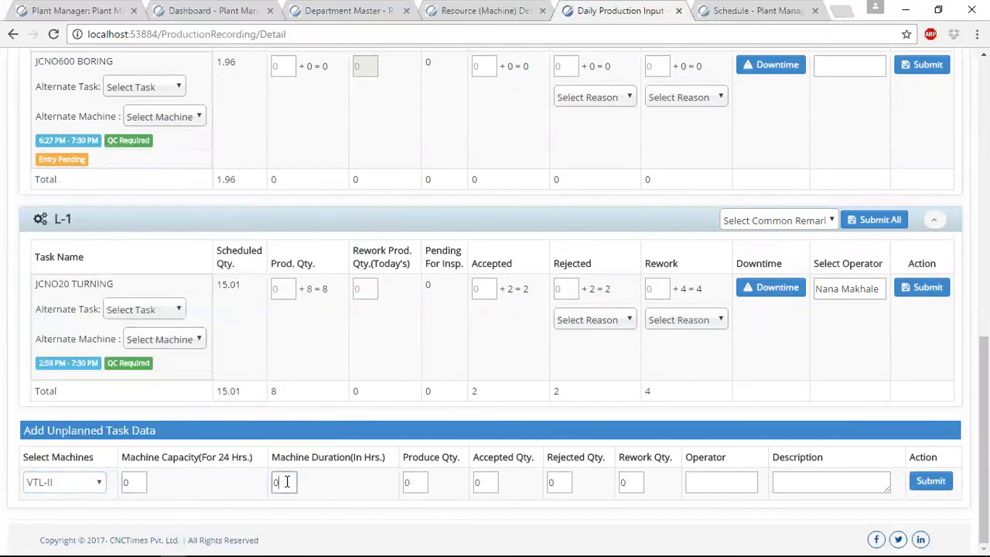
pyautogui.click(691, 482)
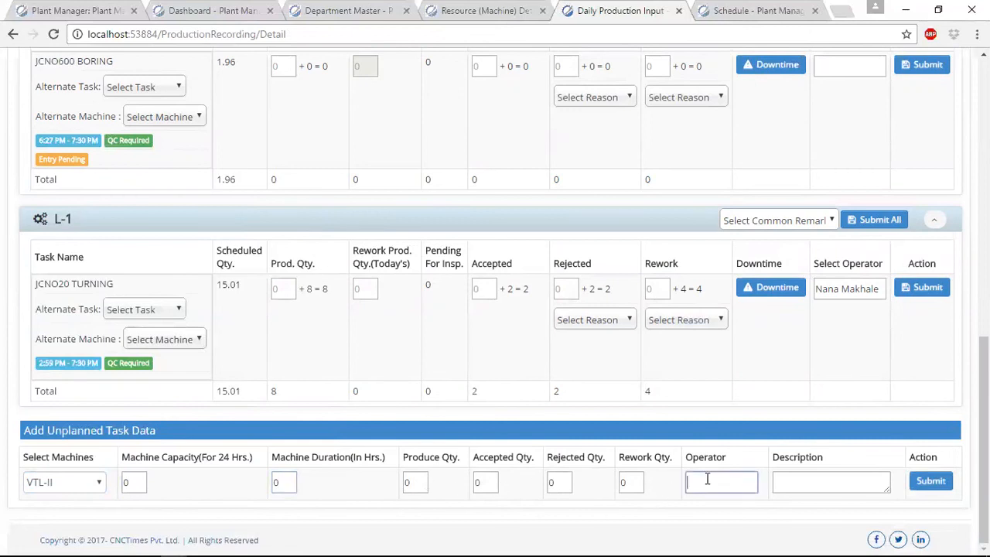
pyautogui.click(799, 483)
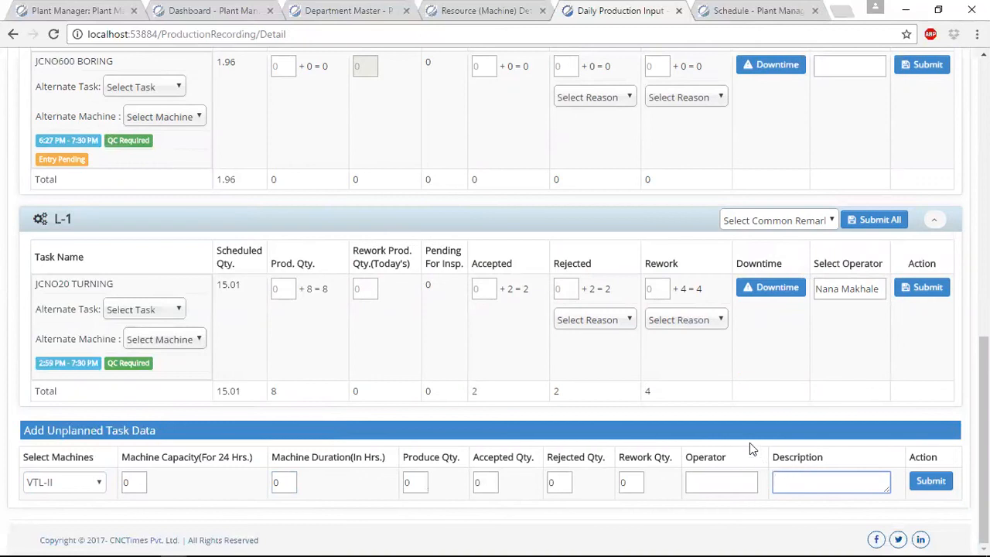
pyautogui.scroll(6, 749, 445)
pyautogui.scroll(3, 749, 443)
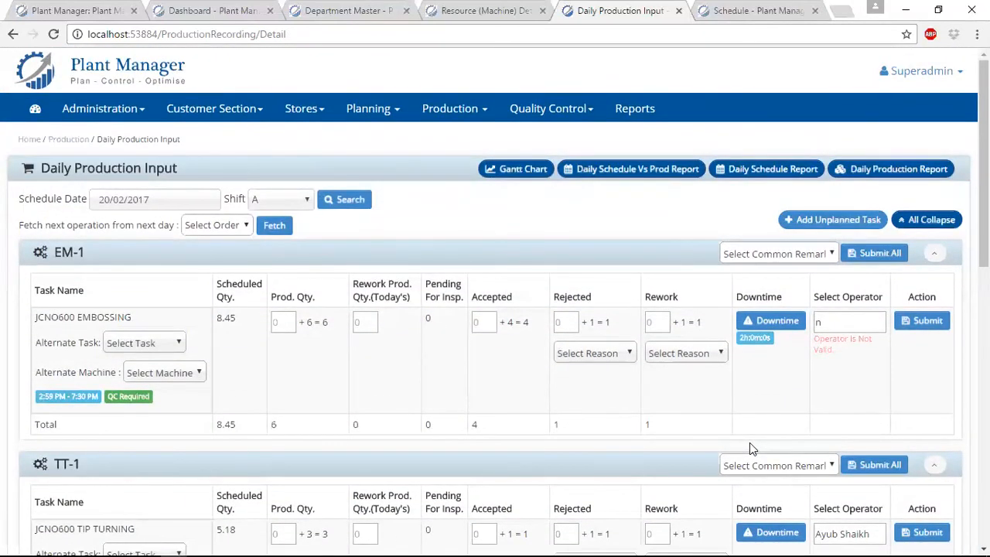
# - Open the common reports and compare JCNO600's delivery date with its expected completion date in the Order Status Report
pyautogui.click(624, 112)
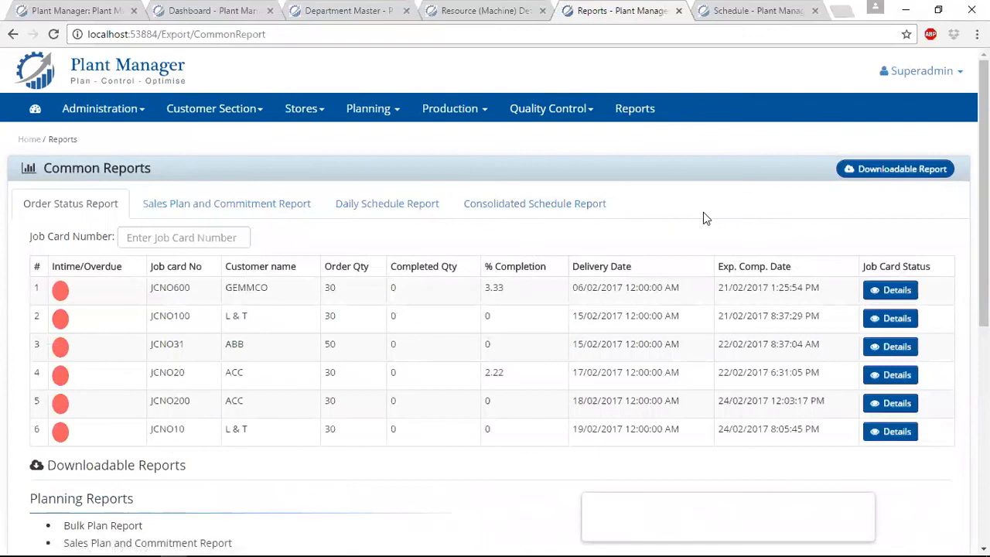
pyautogui.moveTo(45, 168); pyautogui.dragTo(201, 171)
pyautogui.scroll(-1, 675, 219)
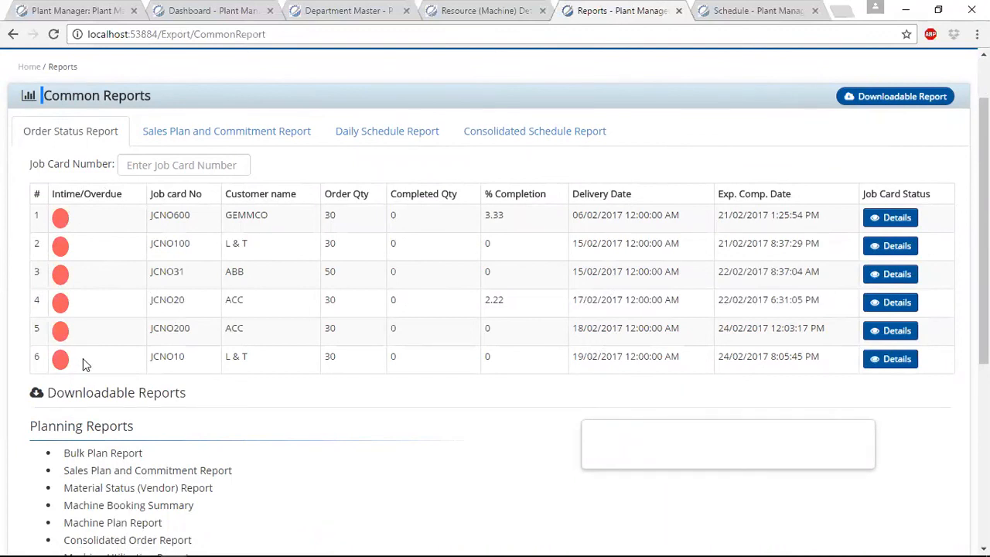
pyautogui.tripleClick(586, 214)
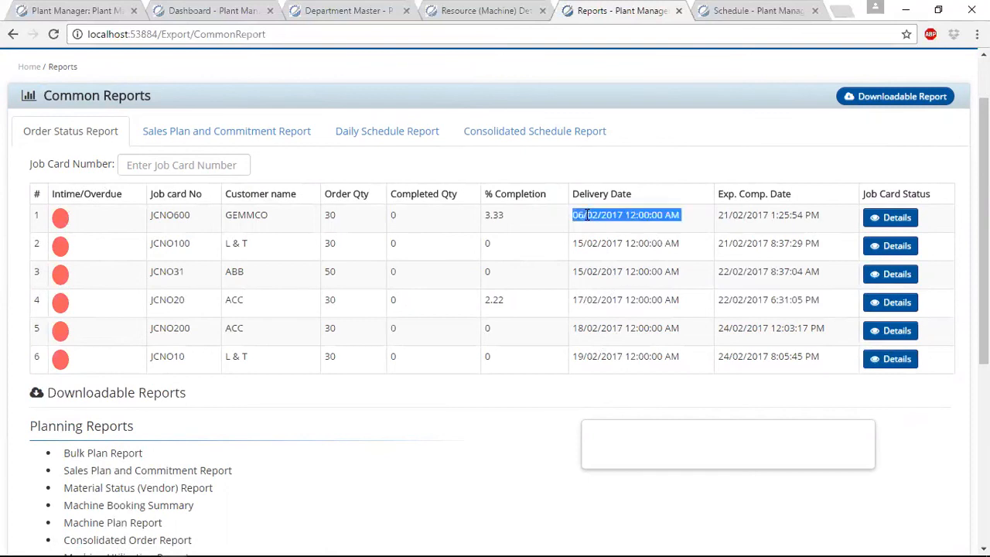
pyautogui.tripleClick(735, 215)
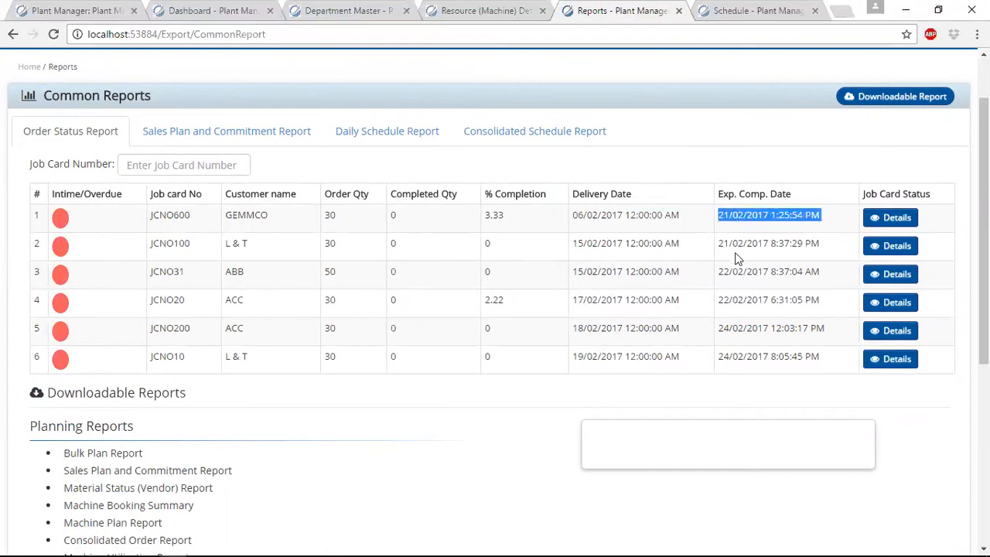
# - View the JCNO600 job card details, review the quantities and dates for each process, and close them
pyautogui.click(888, 216)
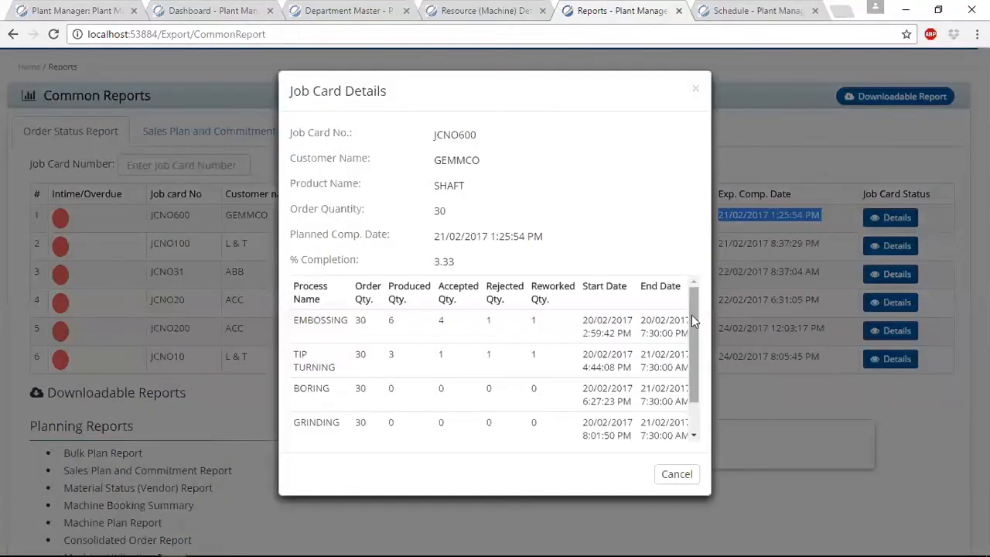
pyautogui.scroll(-1, 687, 333)
pyautogui.scroll(1, 687, 315)
pyautogui.moveTo(299, 318); pyautogui.dragTo(542, 380)
pyautogui.click(557, 356)
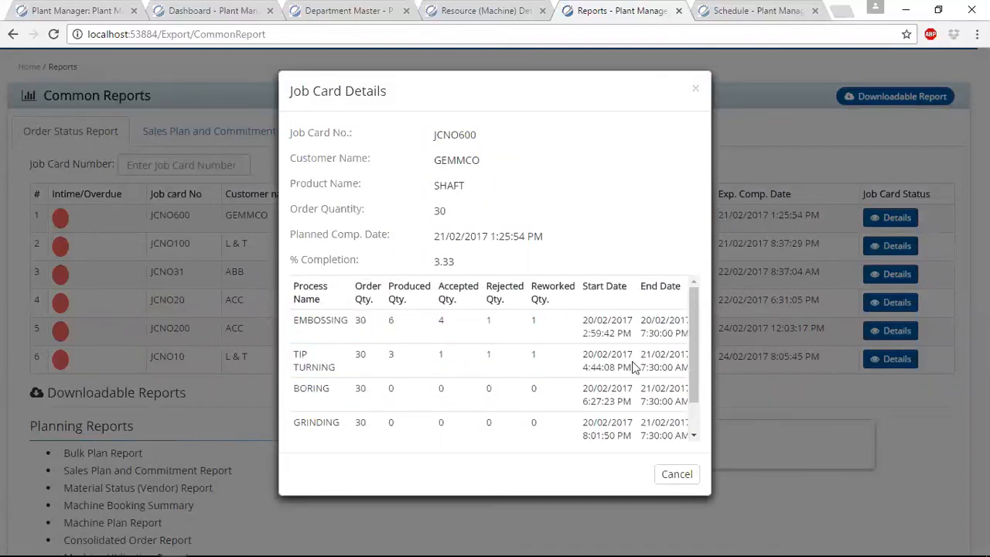
pyautogui.click(683, 475)
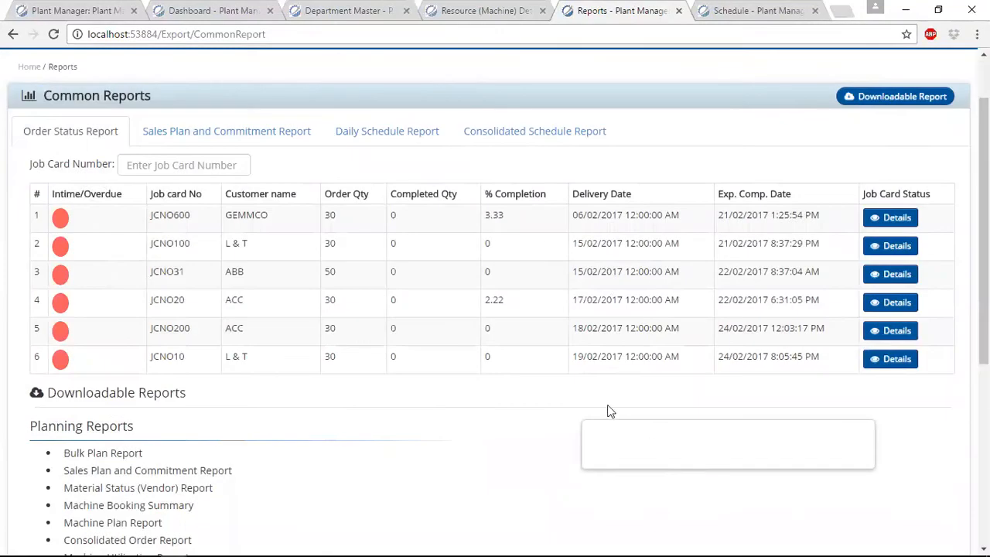
# - Open the Sales Plan and Commitment Report and compare the orders' delivery, planned completion and expected completion dates
pyautogui.click(206, 140)
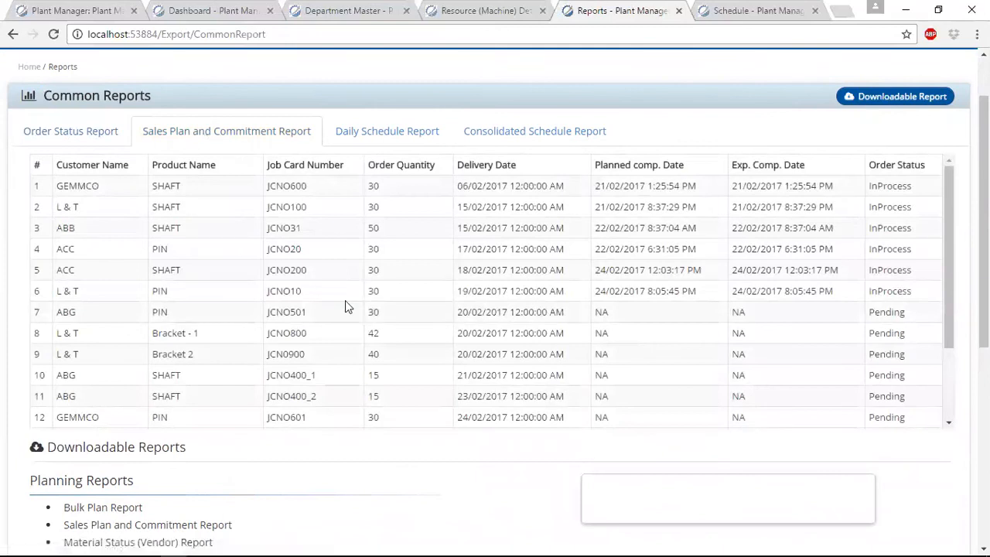
pyautogui.scroll(1, 345, 305)
pyautogui.scroll(-1, 673, 195)
pyautogui.moveTo(457, 164); pyautogui.dragTo(824, 165)
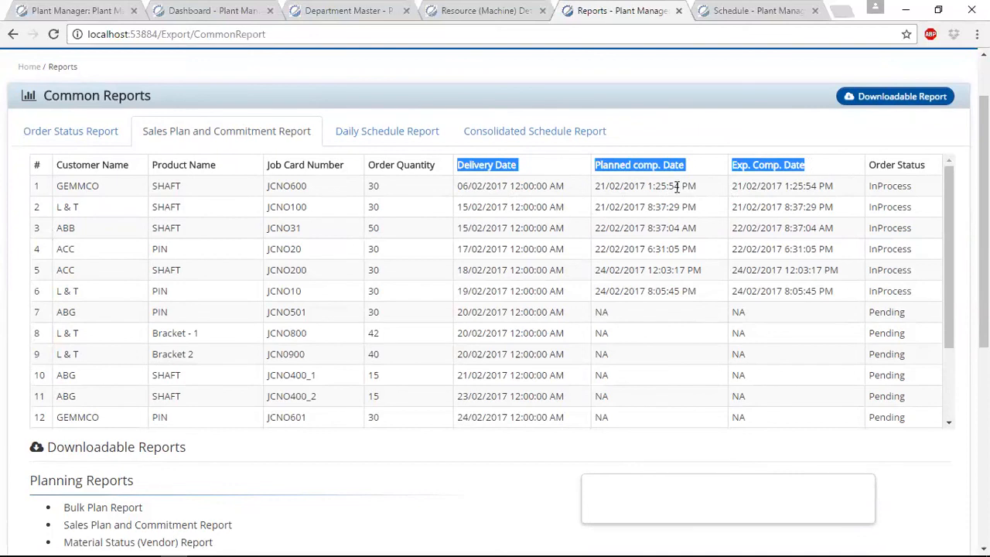
pyautogui.tripleClick(616, 188)
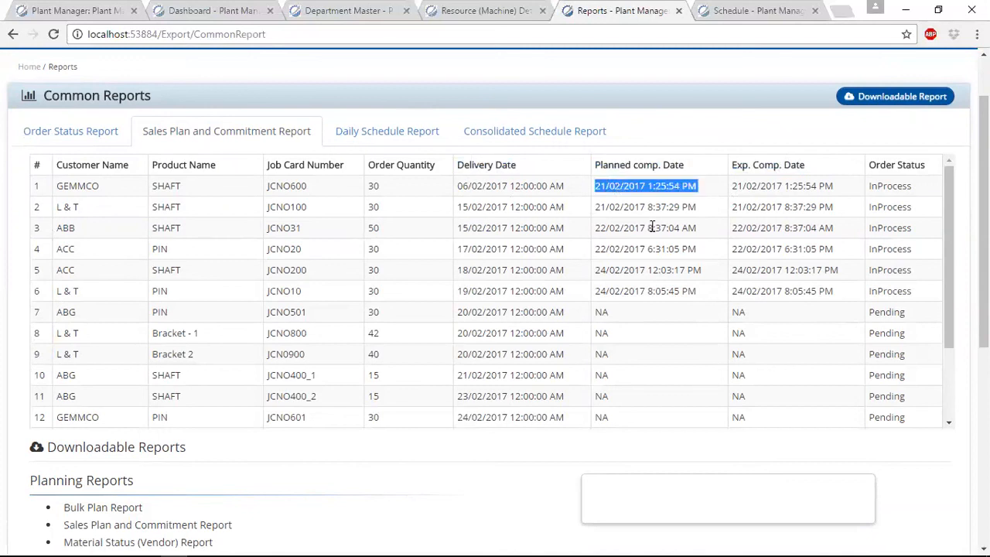
pyautogui.tripleClick(748, 165)
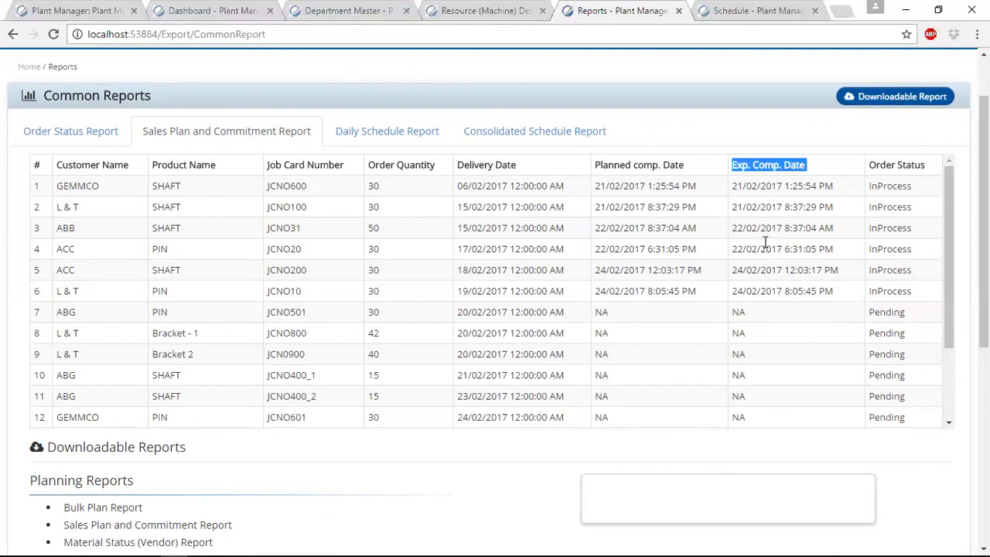
pyautogui.scroll(2, 766, 242)
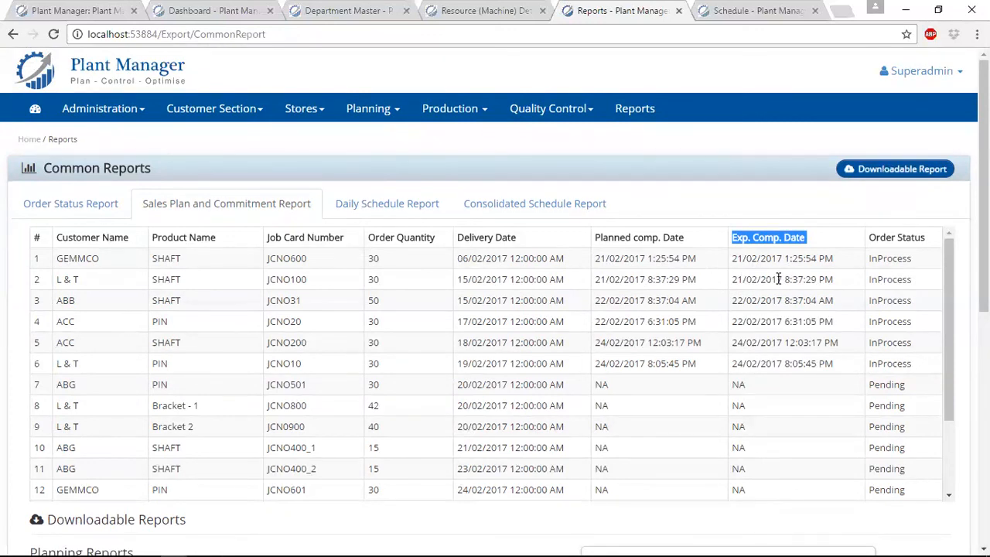
pyautogui.scroll(-2, 778, 280)
pyautogui.scroll(2, 778, 283)
pyautogui.scroll(-2, 983, 232)
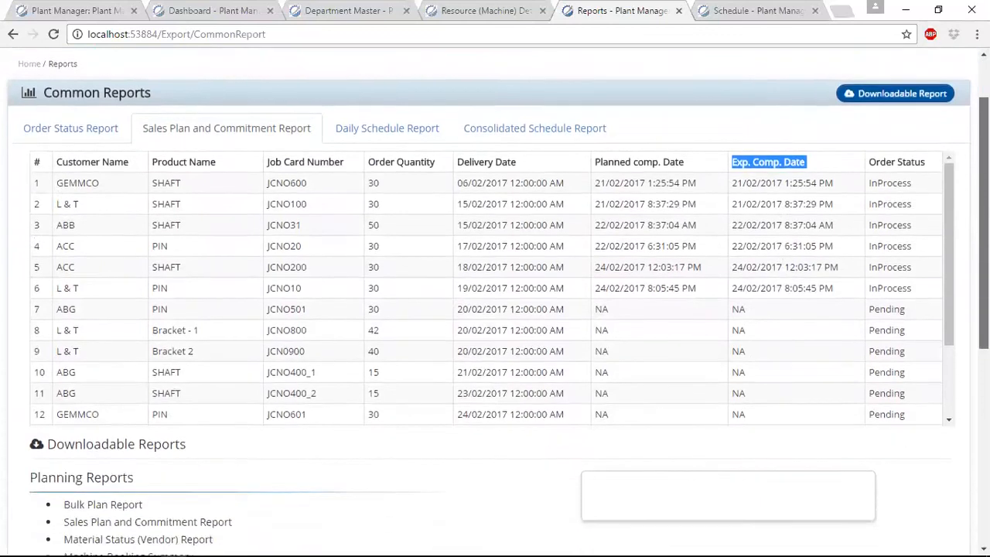
pyautogui.scroll(1, 983, 232)
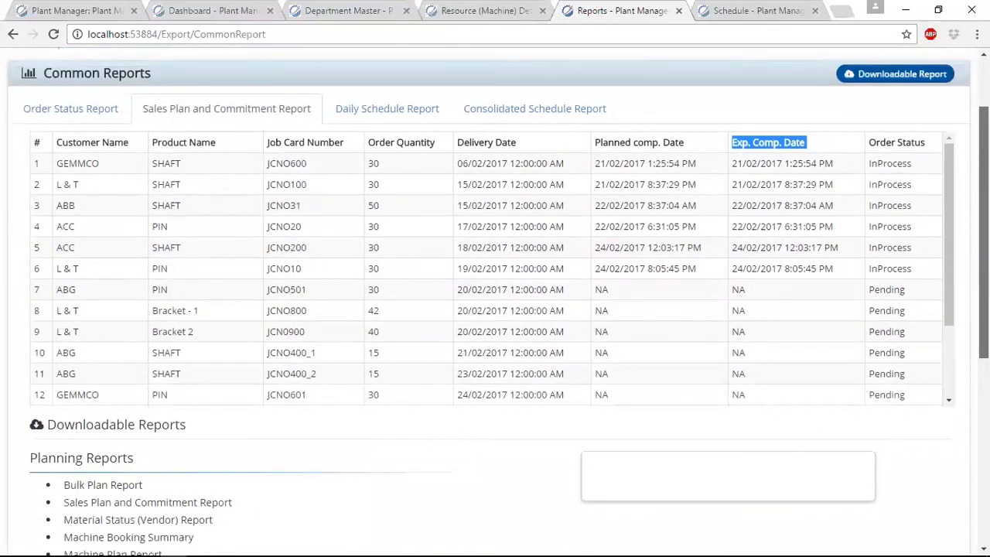
# - Review the downloadable planning, production and analytical reports listed beneath the Sales Plan and Commitment Report
pyautogui.scroll(-4, 495, 301)
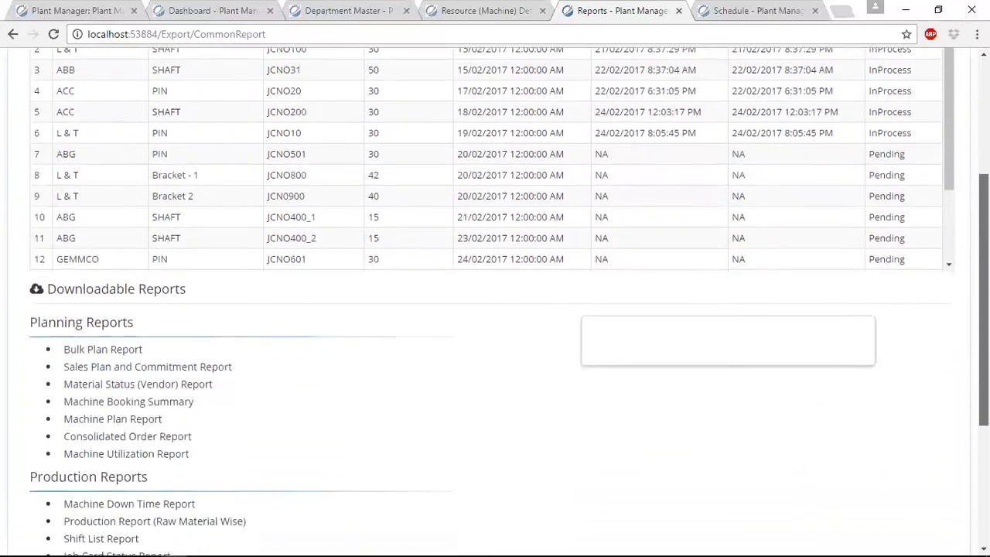
pyautogui.scroll(-2, 495, 301)
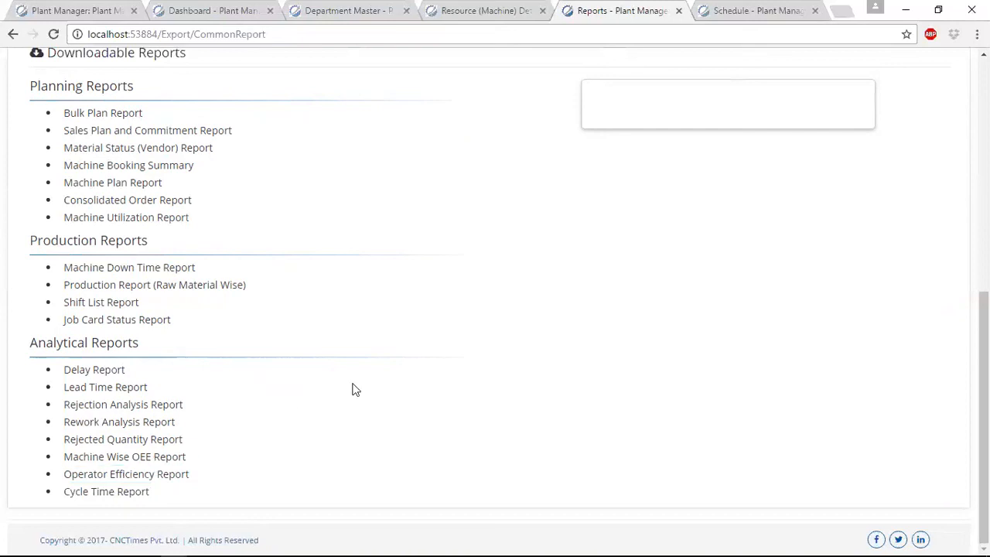
pyautogui.scroll(6, 352, 389)
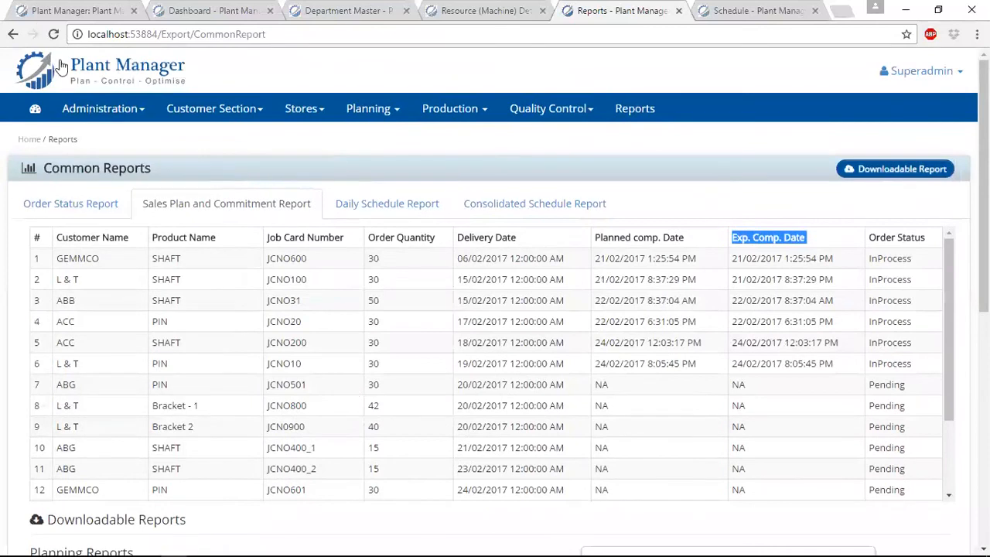
# - Switch to the plantmanager.in website, review its Solutions section, and return to the start of the home page and reload it
pyautogui.moveTo(84, 122)
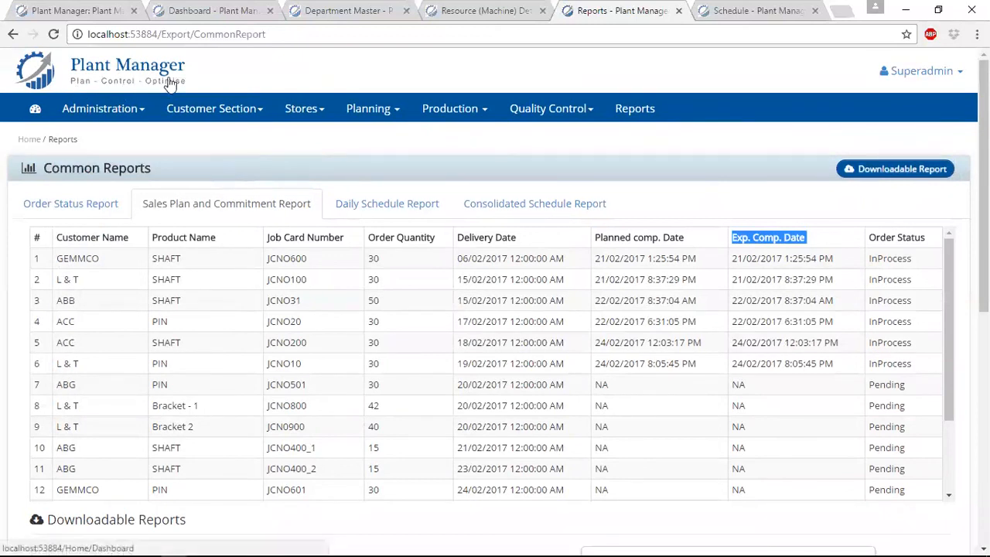
pyautogui.click(62, 10)
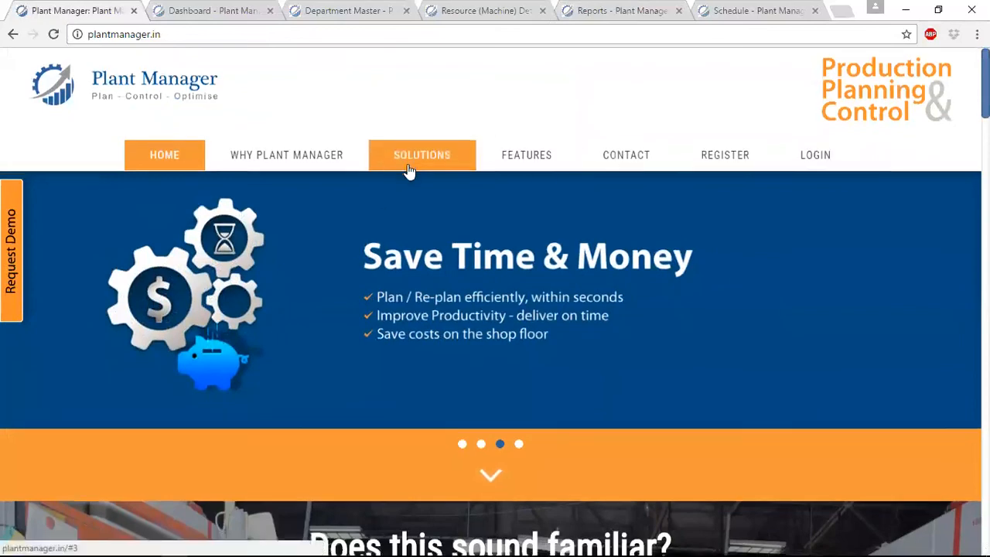
pyautogui.click(408, 164)
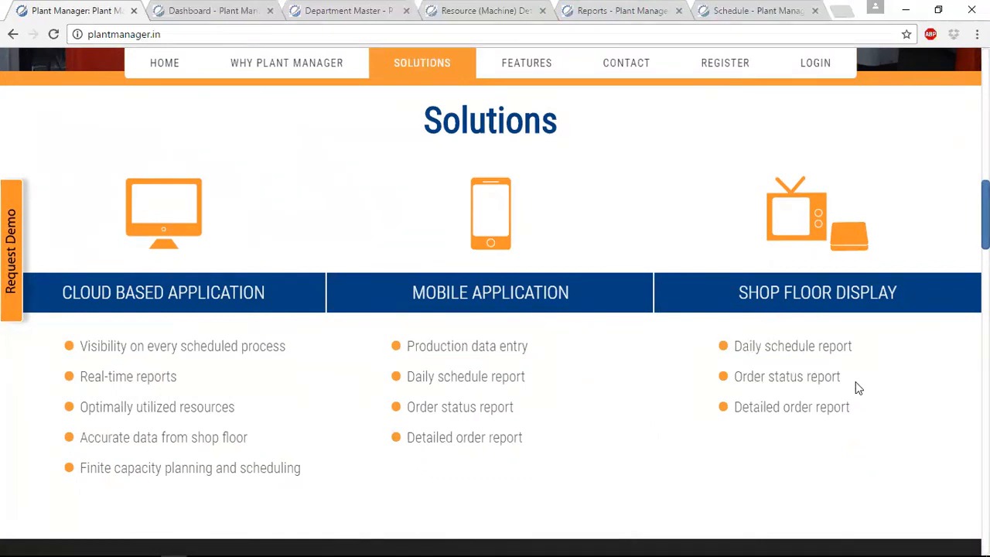
pyautogui.scroll(15, 857, 386)
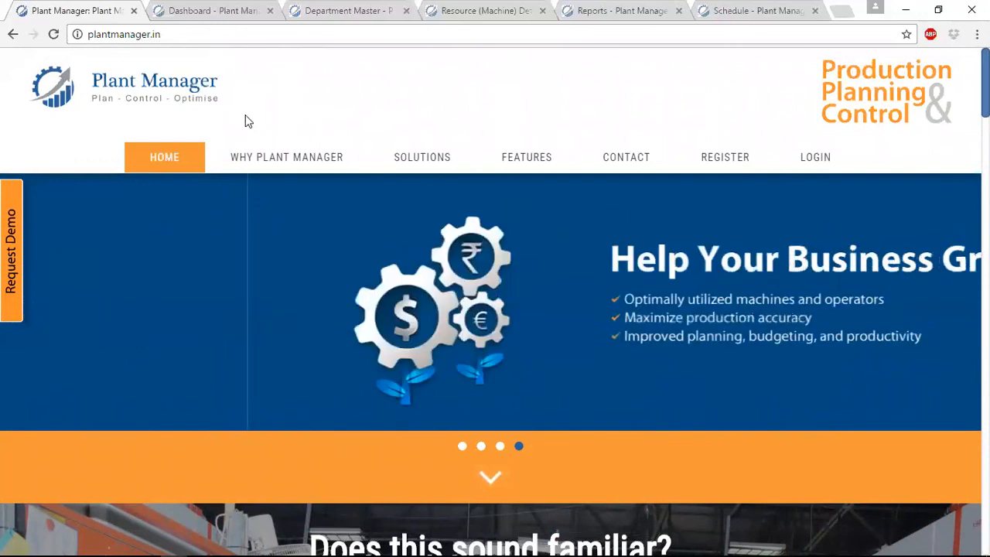
pyautogui.press('F5')
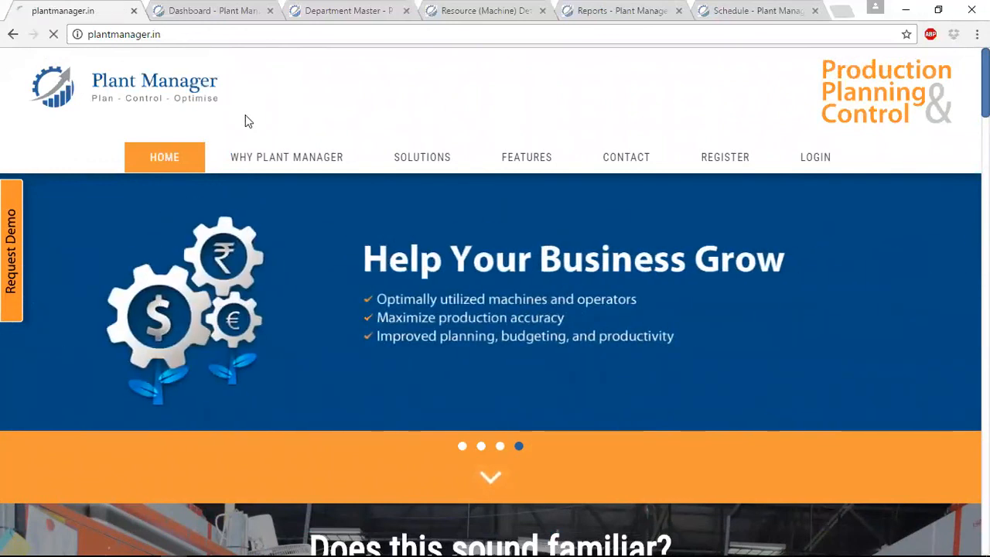